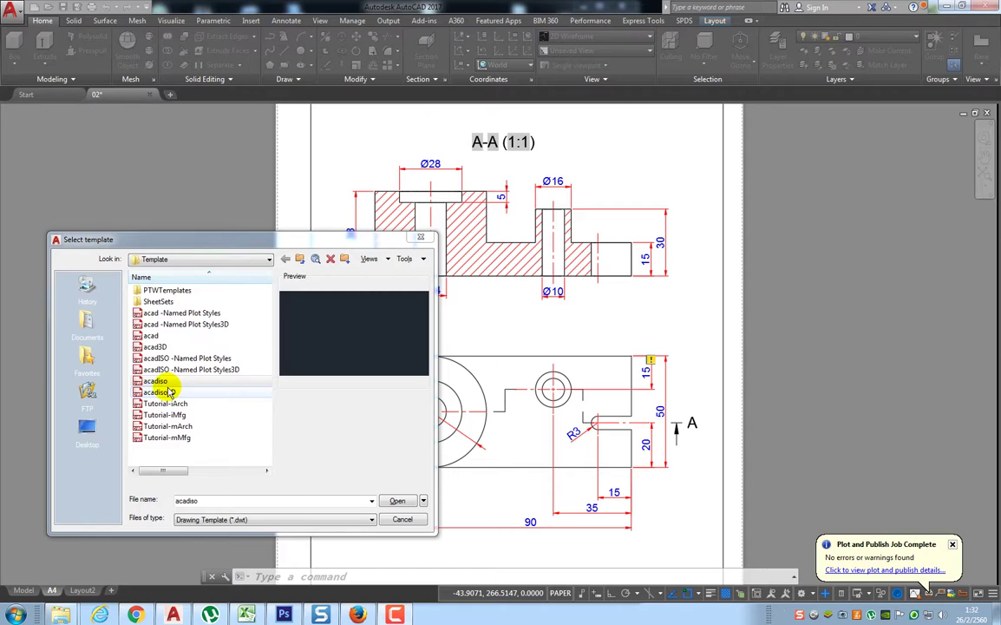
Start a new acadiso drawing and draw a 50-unit vertical line with Ortho on.
double_click(162, 383)
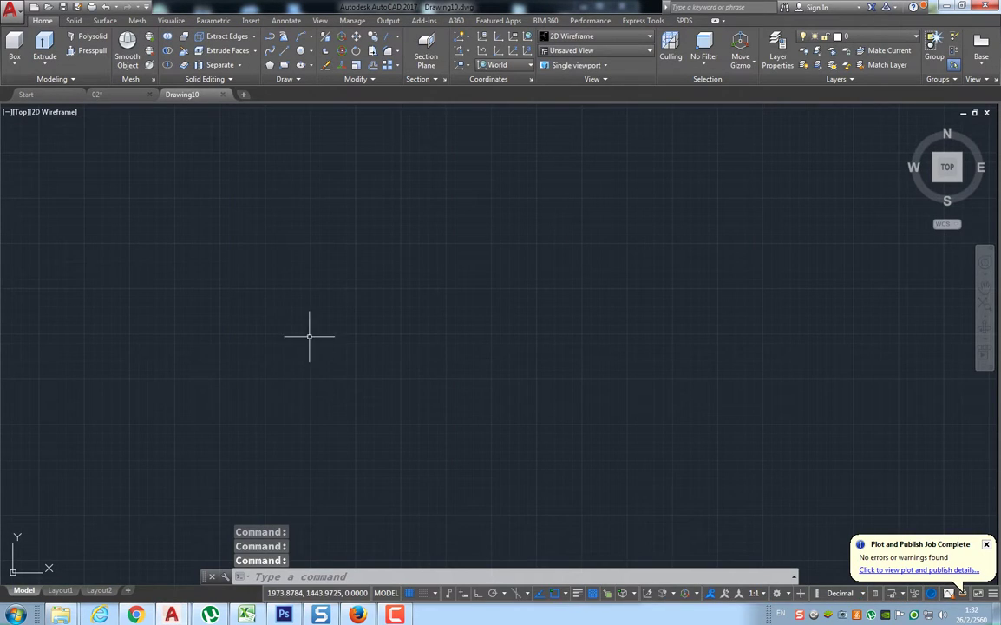
click(285, 54)
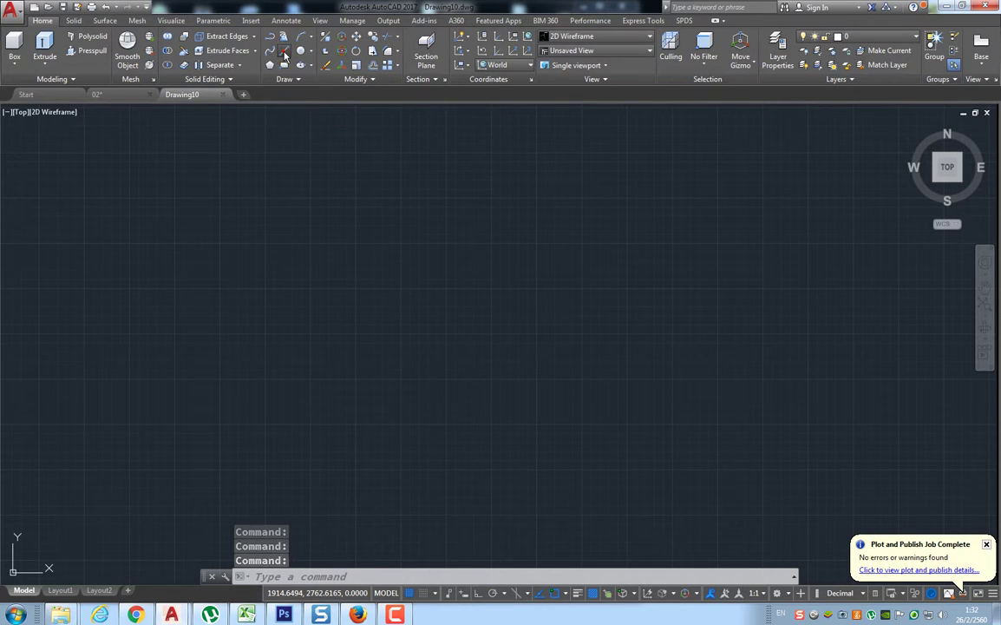
click(606, 218)
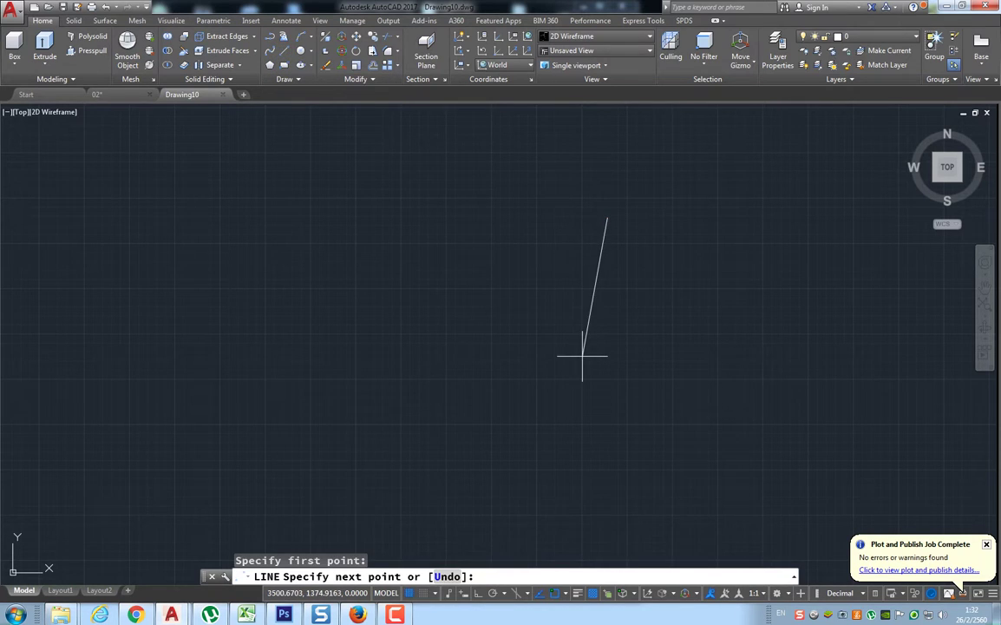
key(F8)
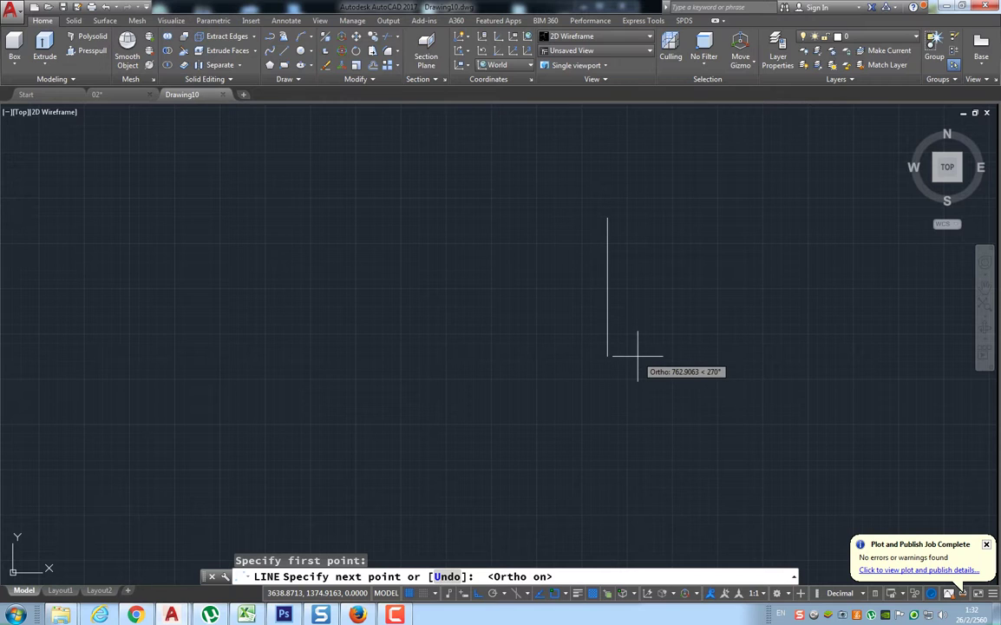
text(50)
key(Return)
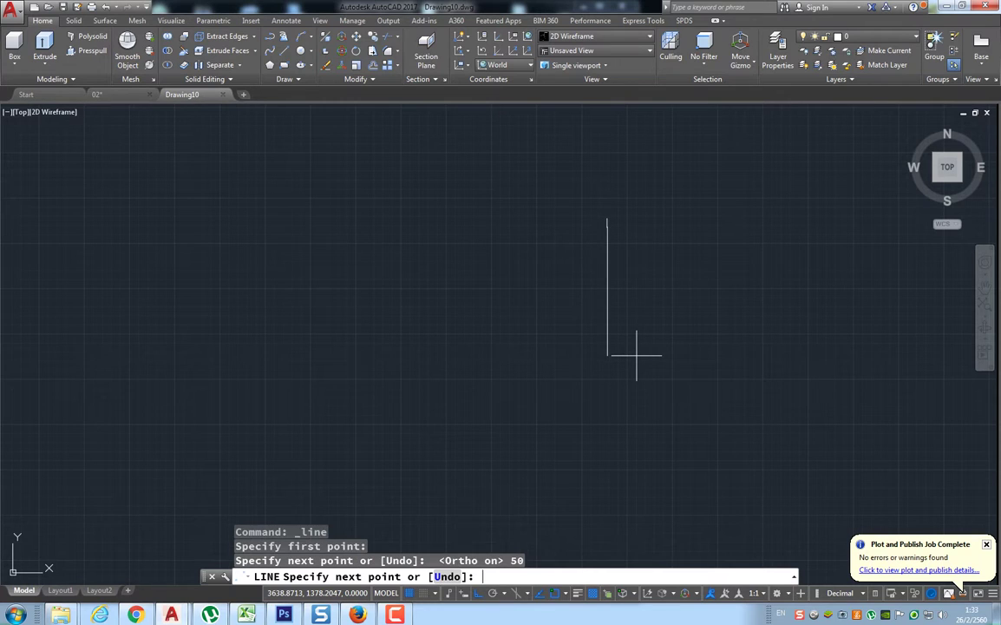
key(Return)
scroll(598, 208, up, 2)
scroll(676, 253, up, 2)
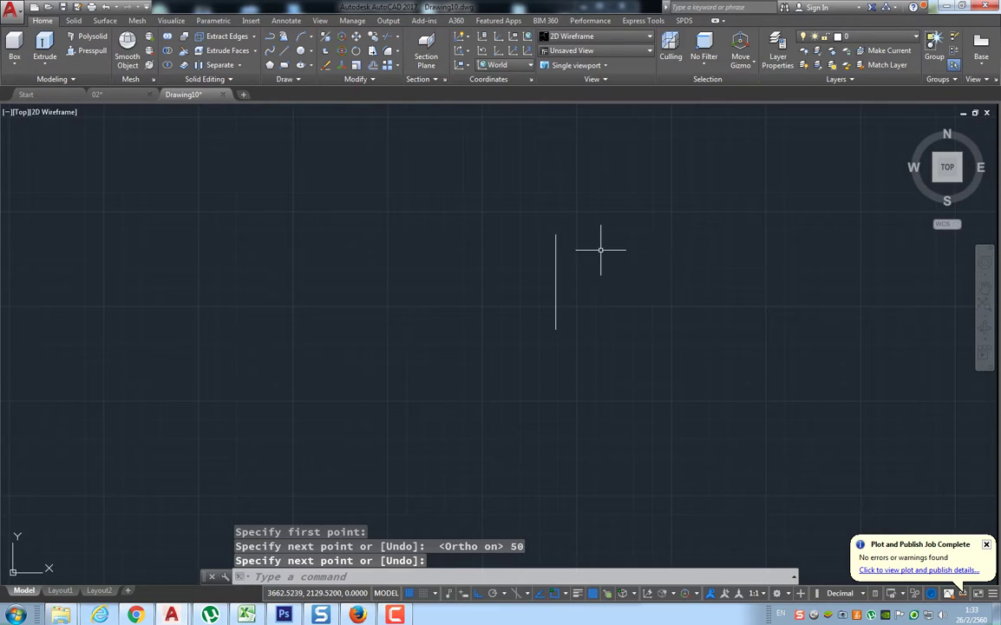
scroll(599, 250, up, 2)
click(297, 50)
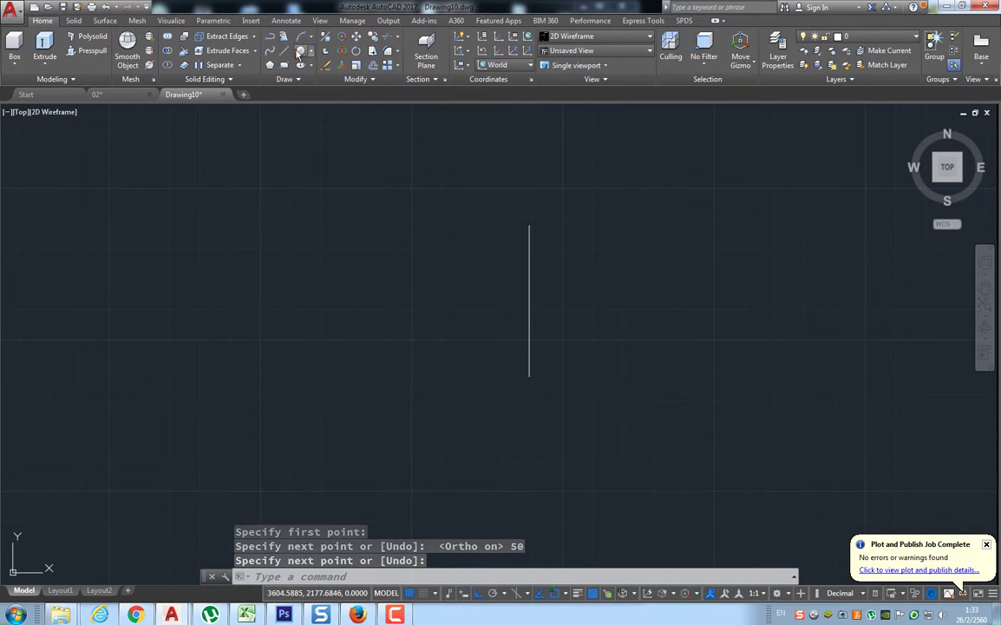
Draw a circle from the line's midpoint to its end and move it 90 units left.
click(529, 301)
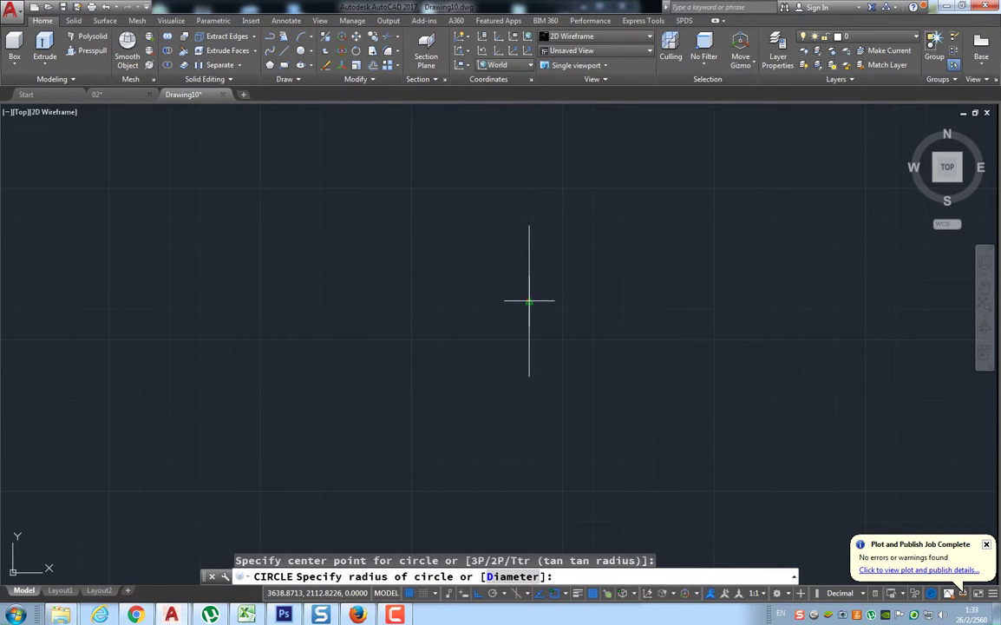
click(533, 227)
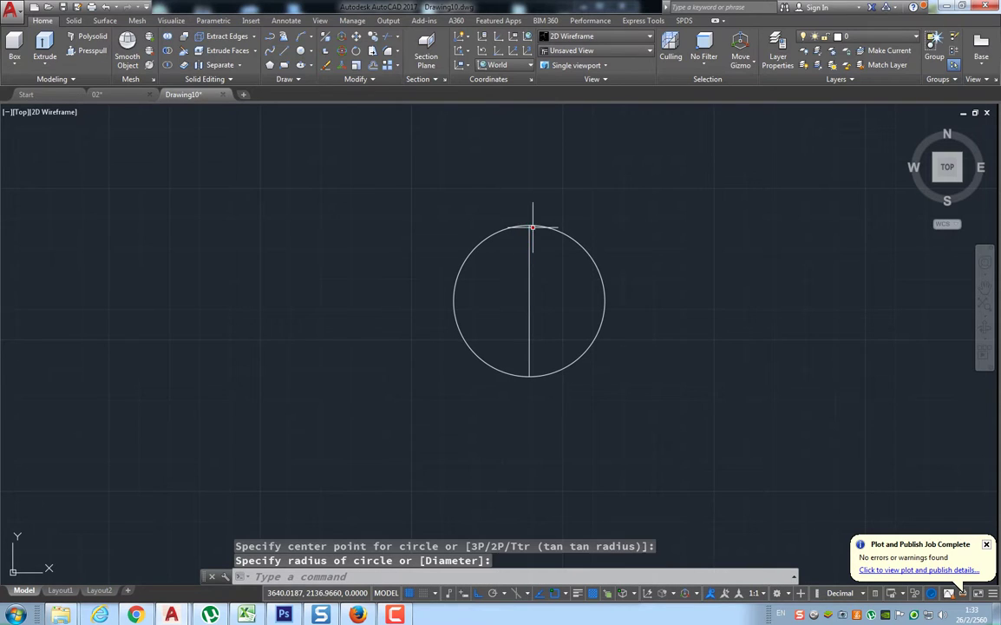
click(356, 39)
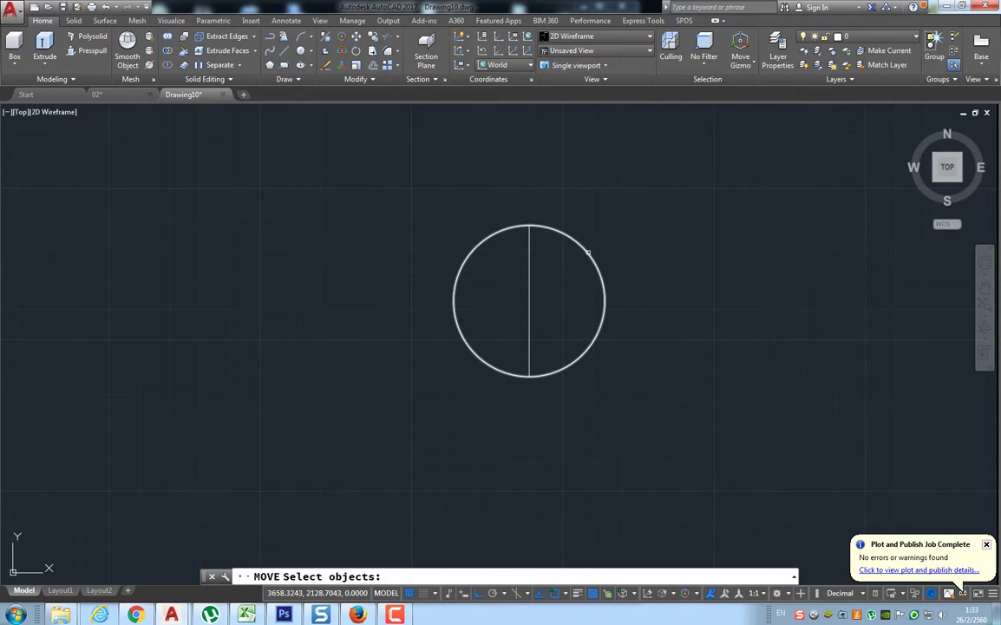
click(591, 247)
key(Return)
click(594, 171)
text(90)
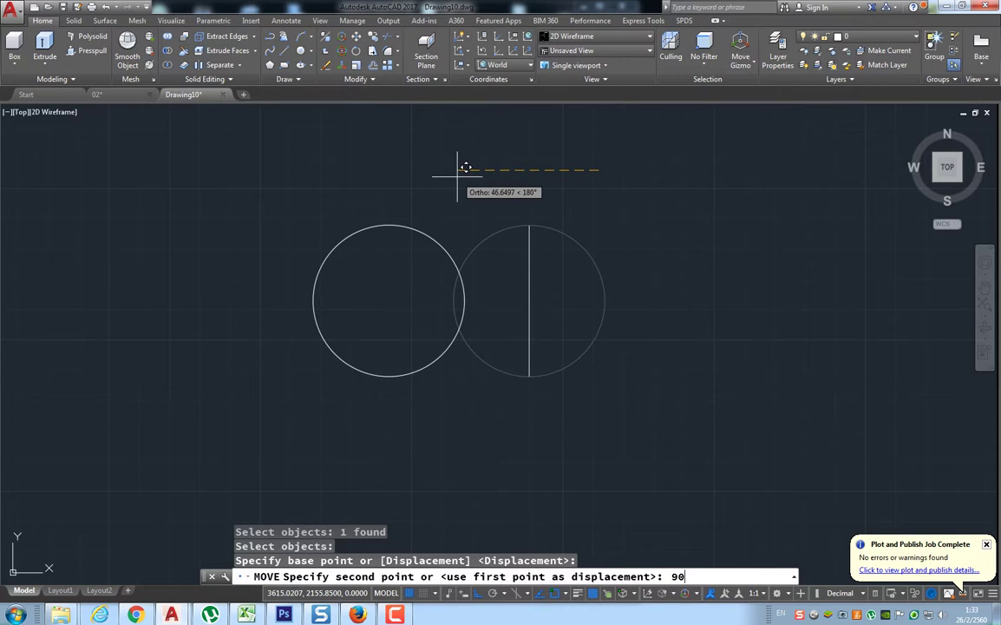
key(Return)
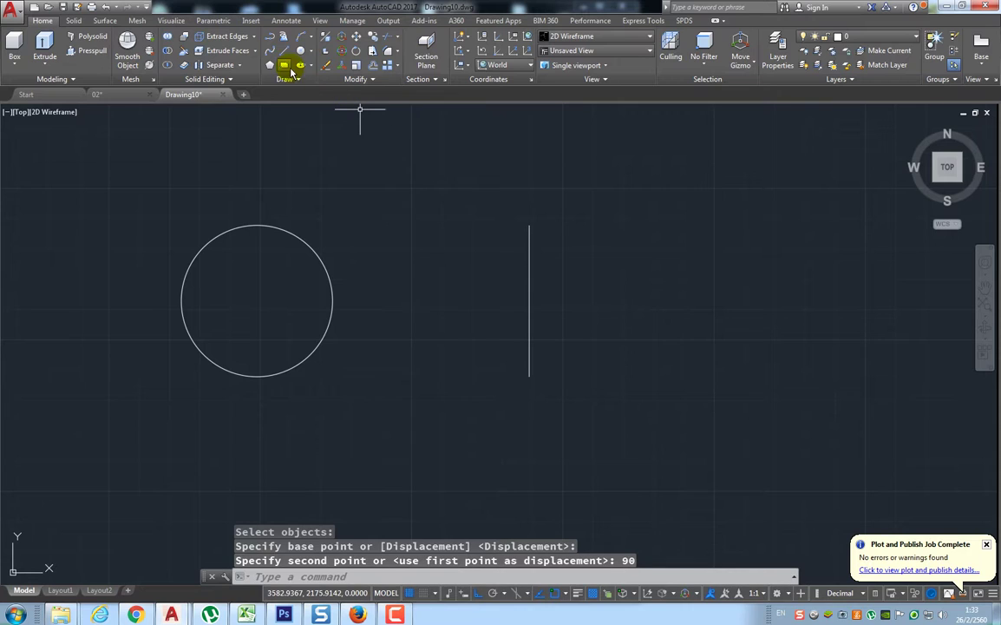
Join the line's top and bottom ends to the circle's top and bottom with lines.
click(269, 39)
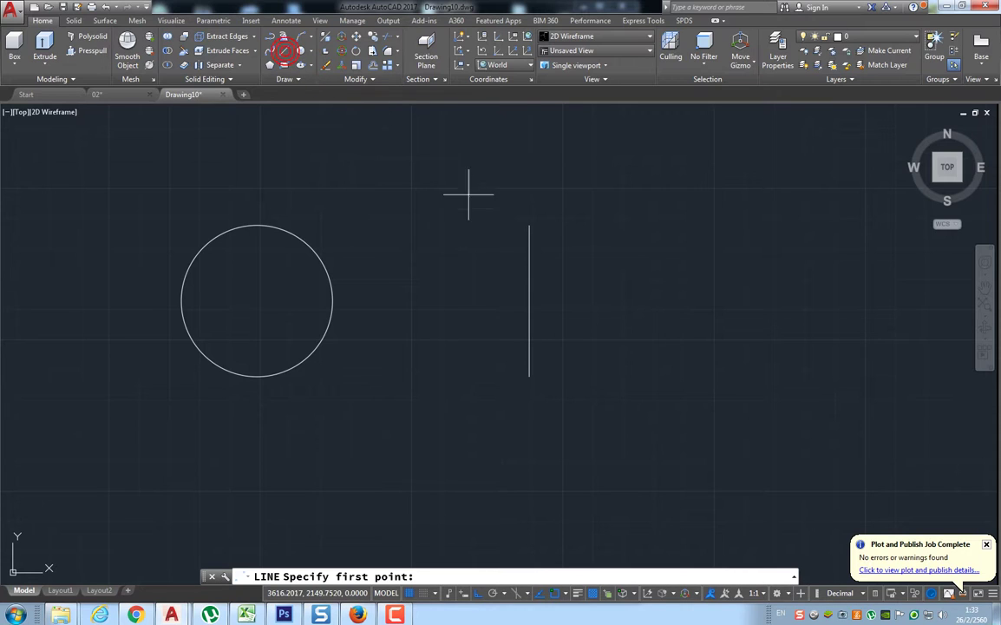
click(528, 225)
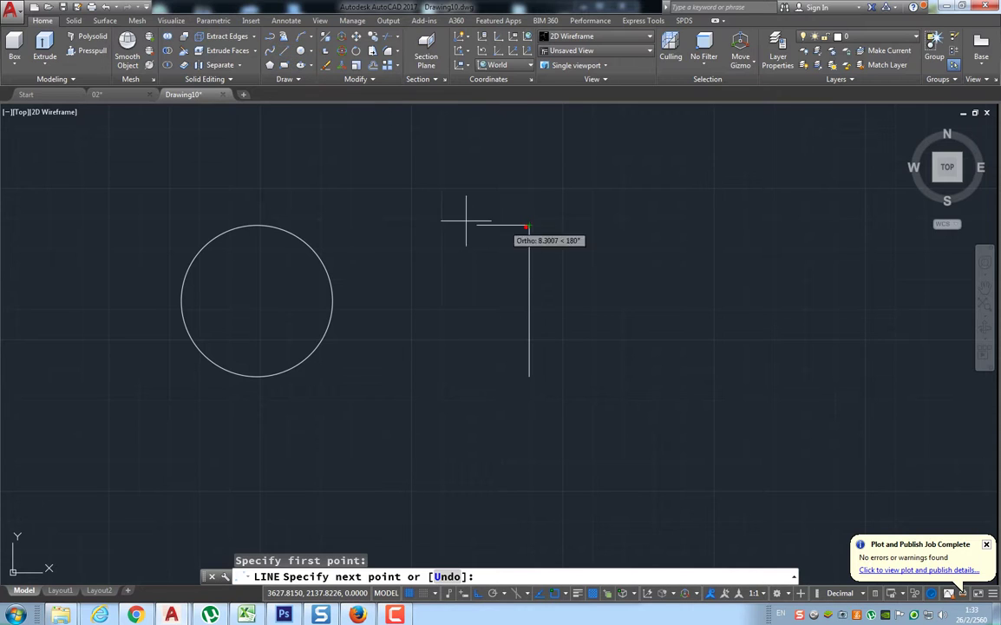
click(297, 225)
key(Return)
key(Return)
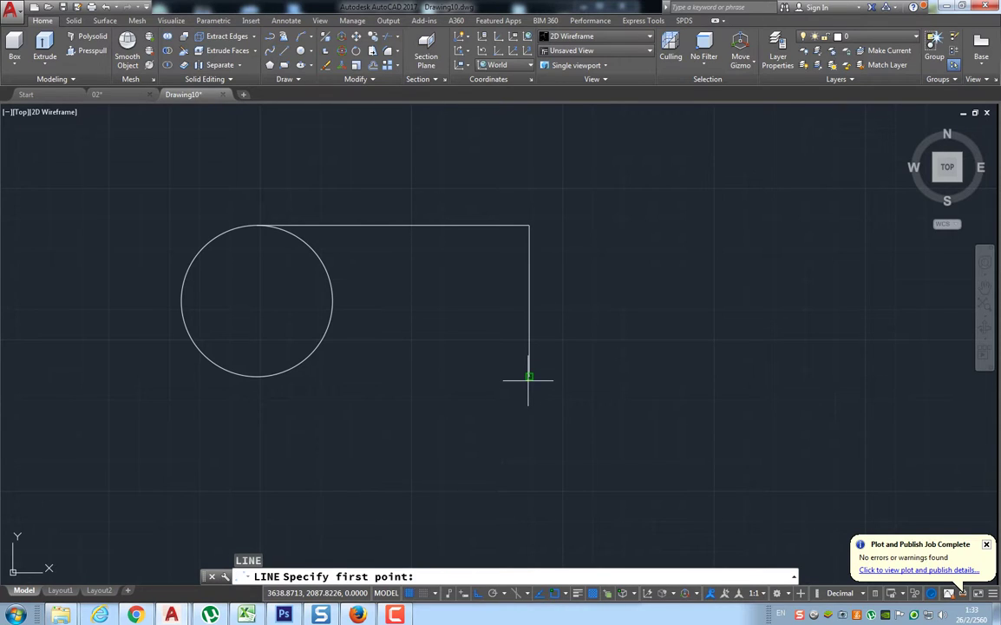
click(529, 376)
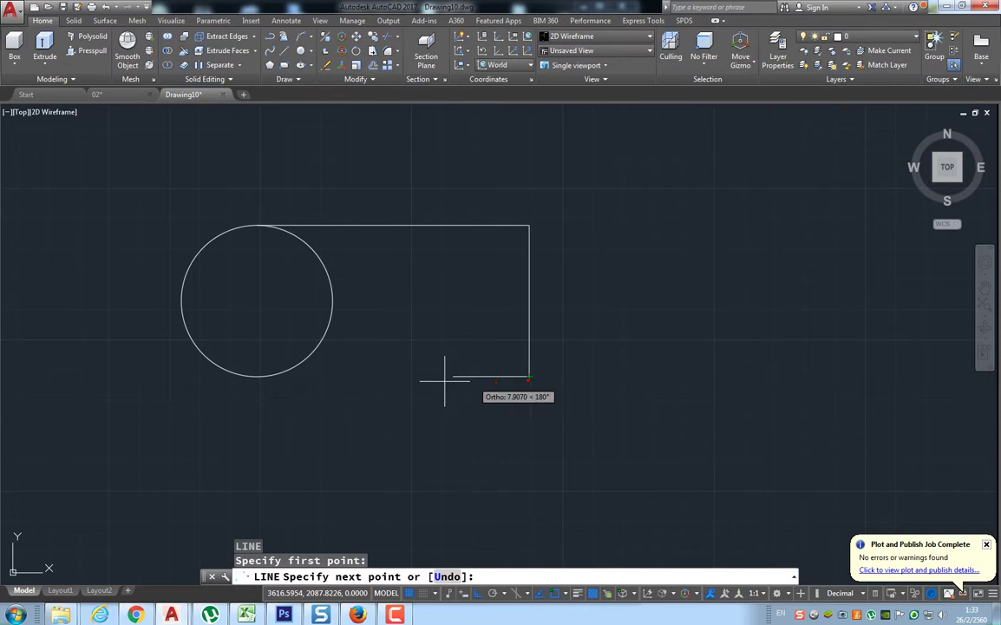
click(355, 377)
key(Return)
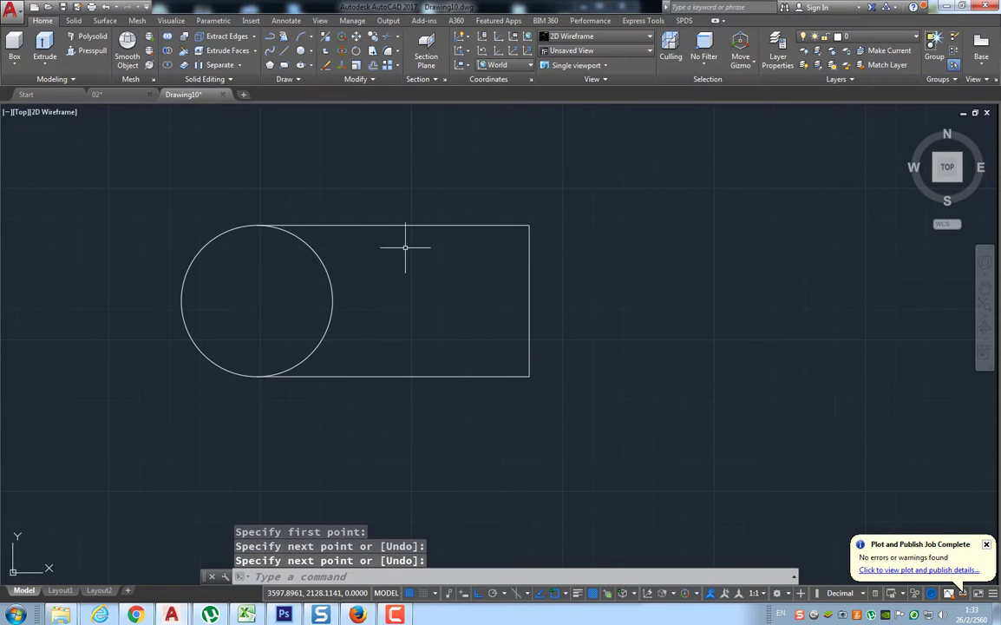
Add a radius-7 circle at the large circle's centre and a radius-8 circle at the top-right corner.
click(299, 49)
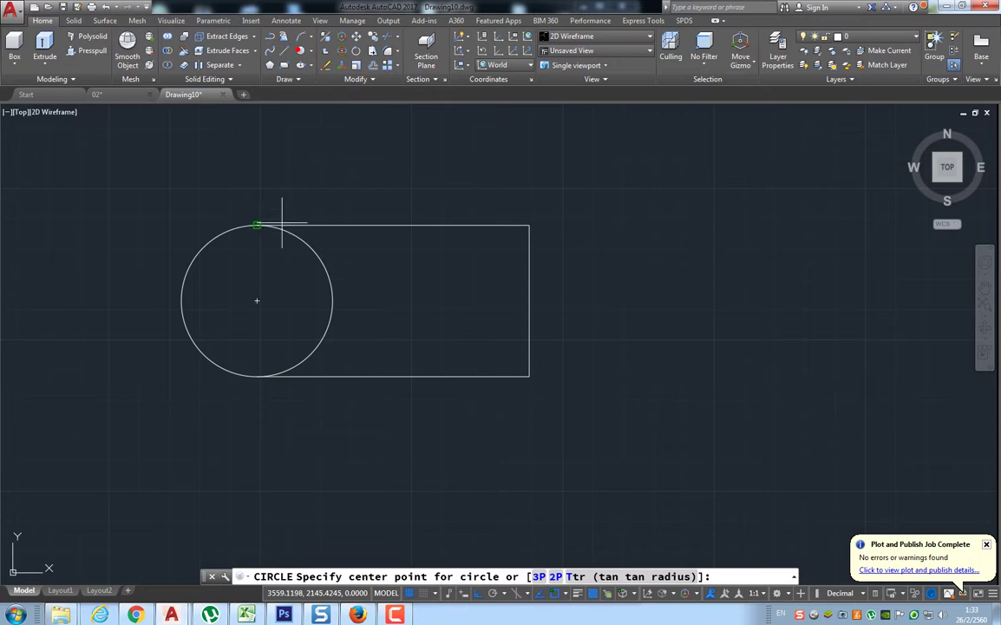
click(257, 300)
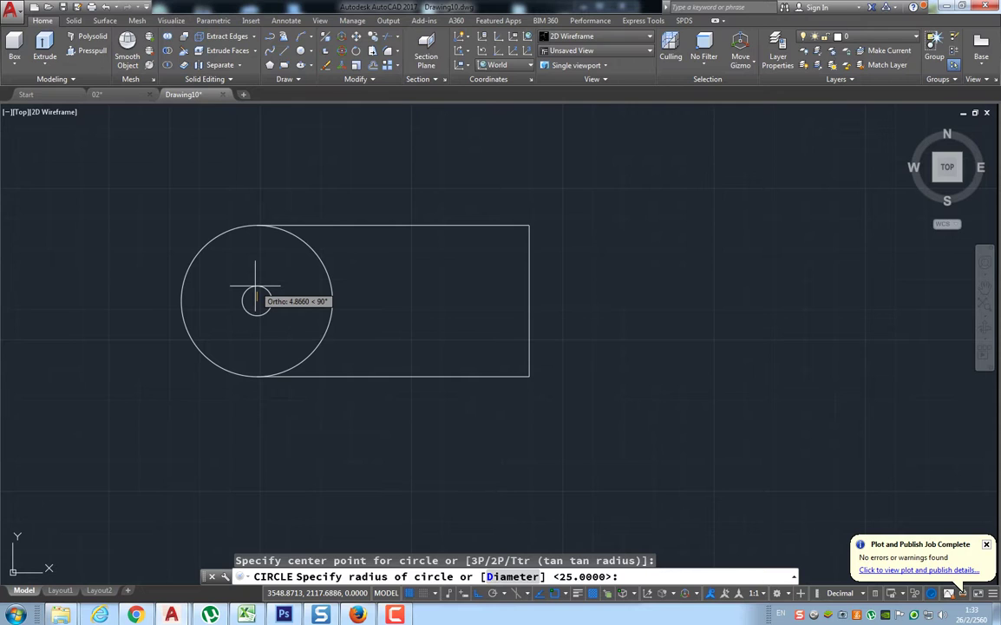
text(7)
key(Return)
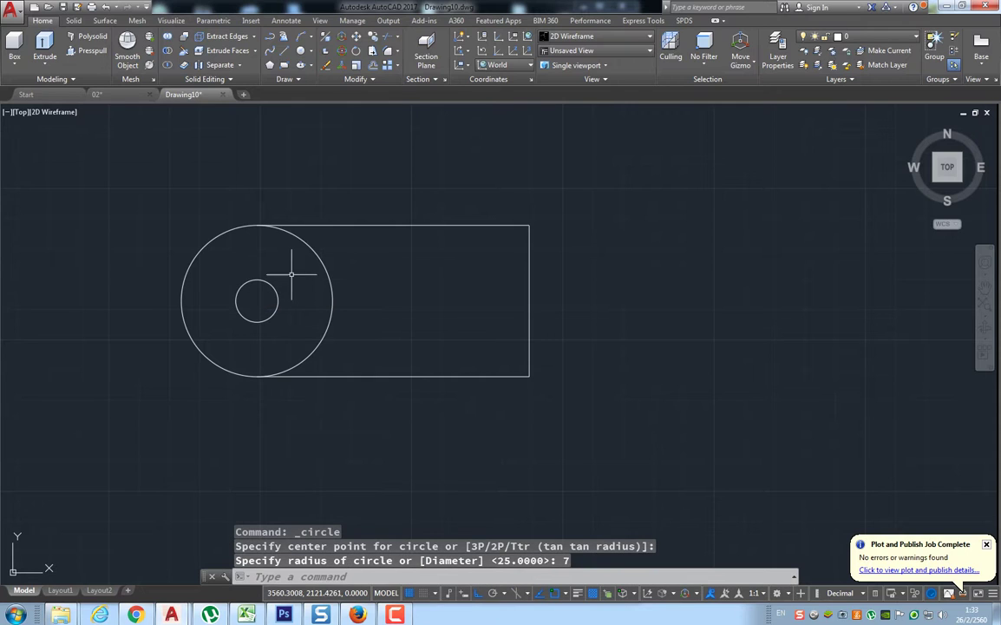
click(304, 54)
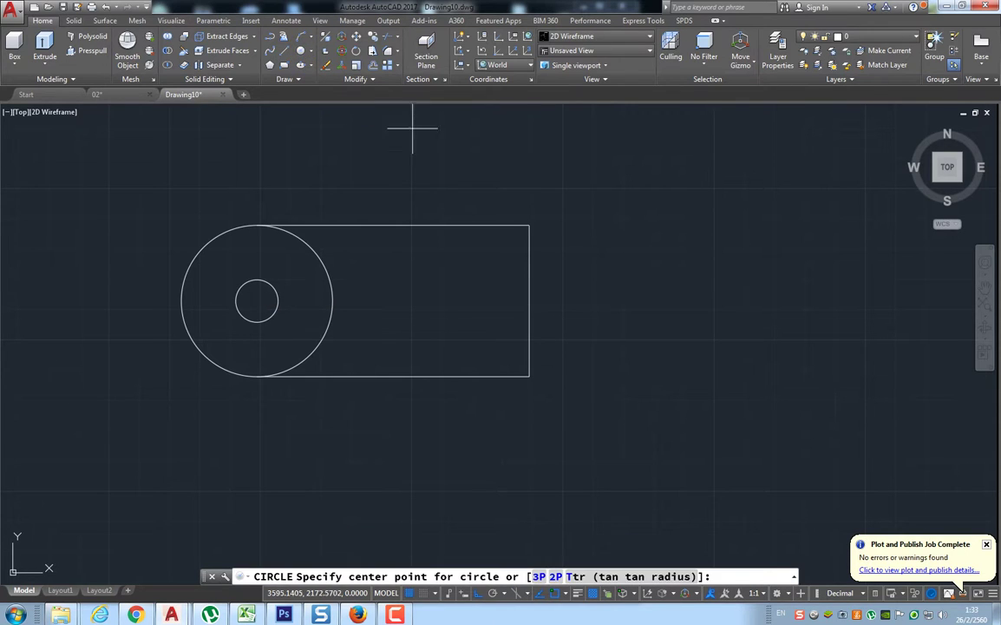
click(530, 225)
text(8)
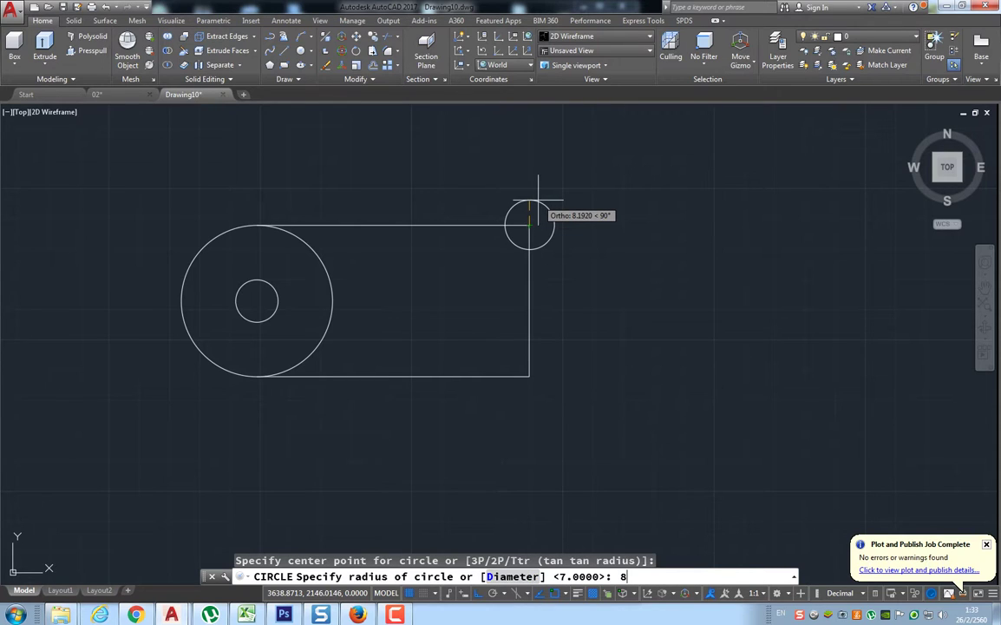
key(Return)
key(Return)
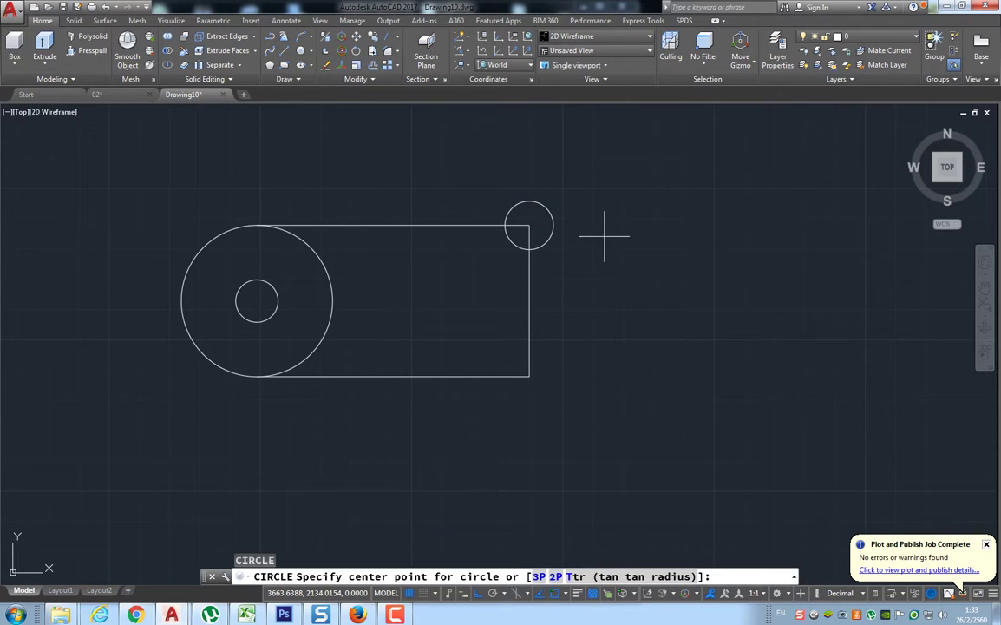
Add a radius-5 circle at the top-right corner and a radius-3 circle at bottom-right.
click(530, 226)
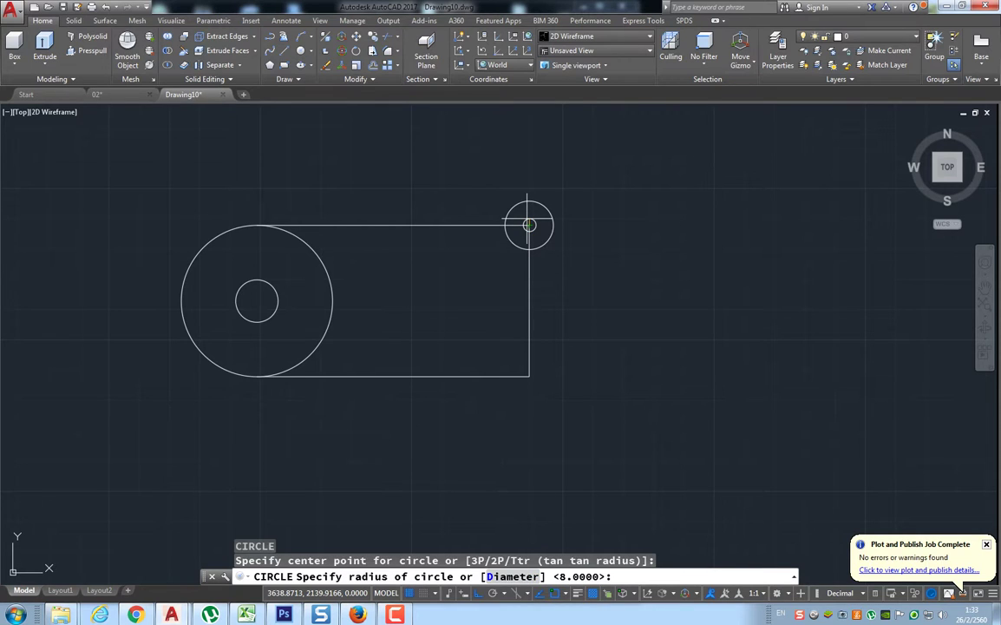
text(5)
key(Return)
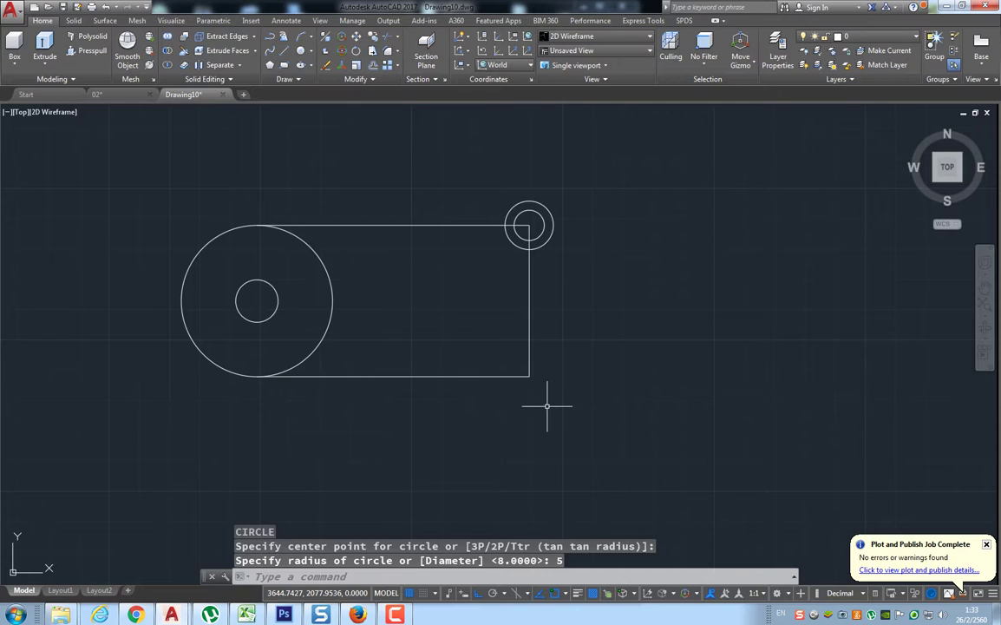
key(Return)
click(529, 375)
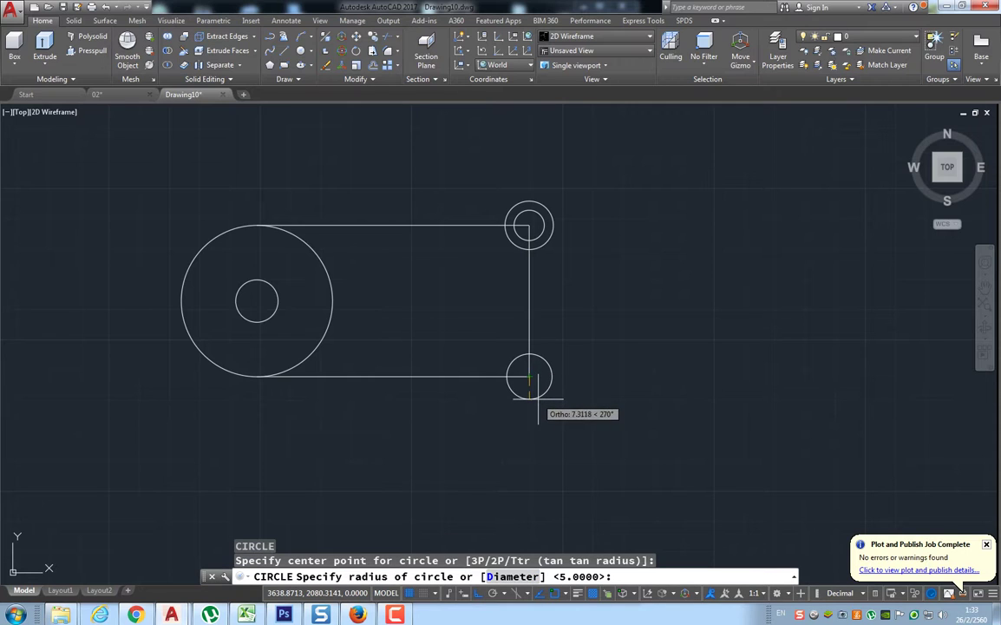
text(3)
key(Return)
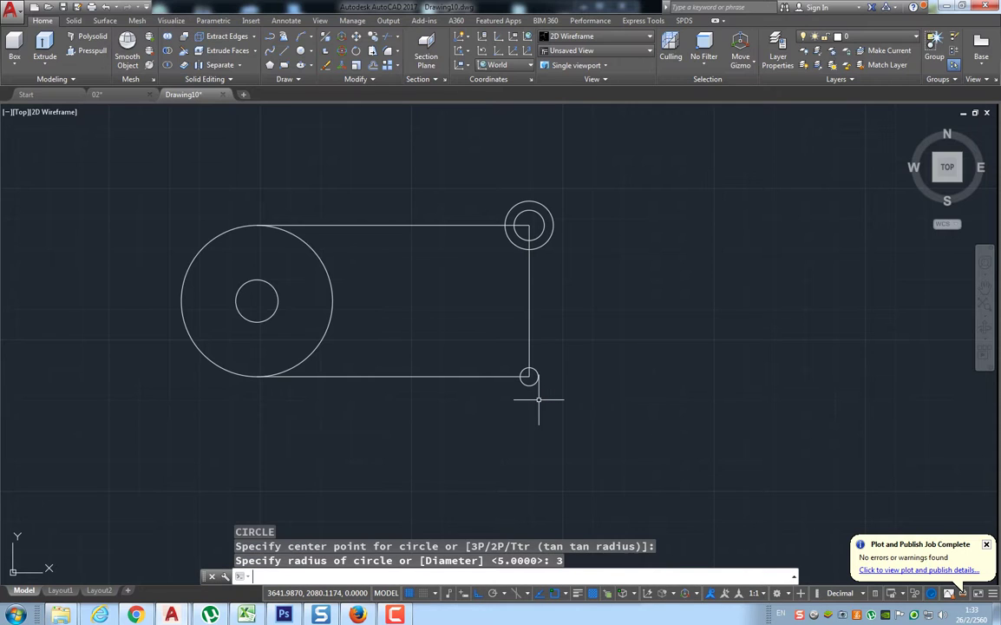
click(356, 38)
Move the concentric circles 35 units left, then 15 units down.
click(558, 193)
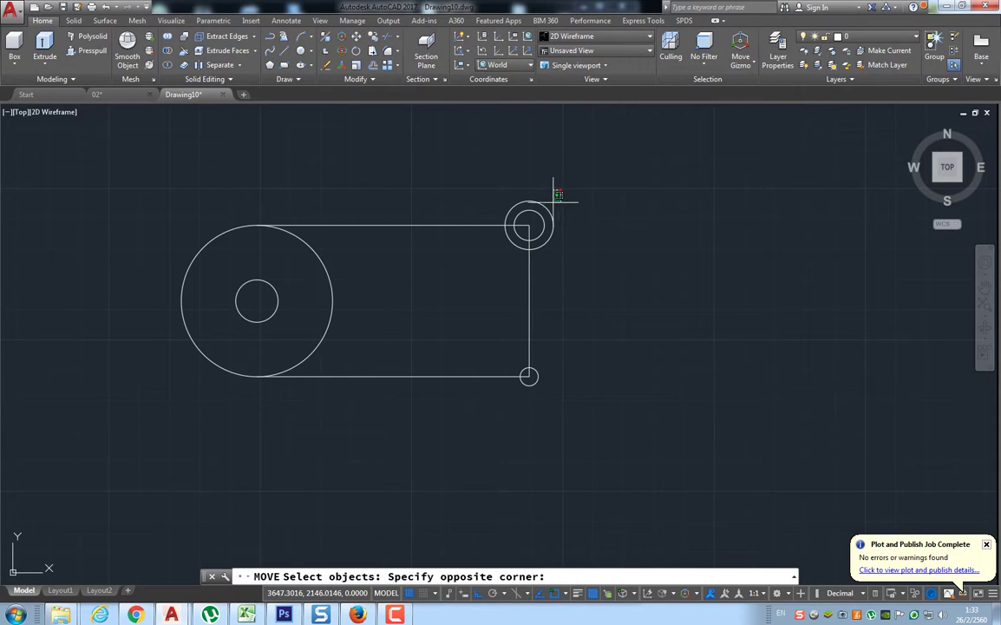
click(532, 216)
key(Return)
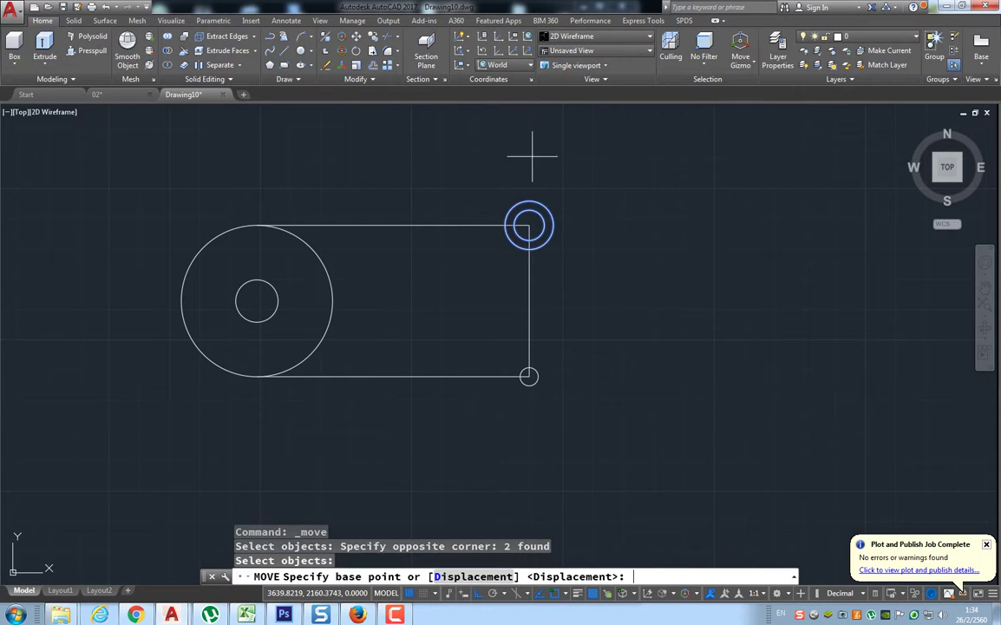
click(559, 156)
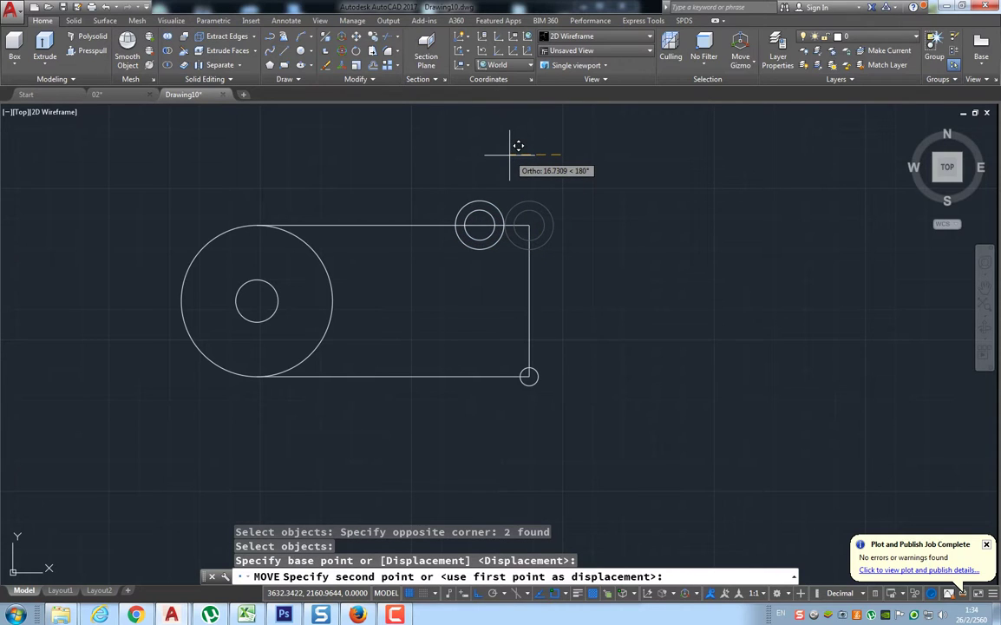
text(35)
key(Return)
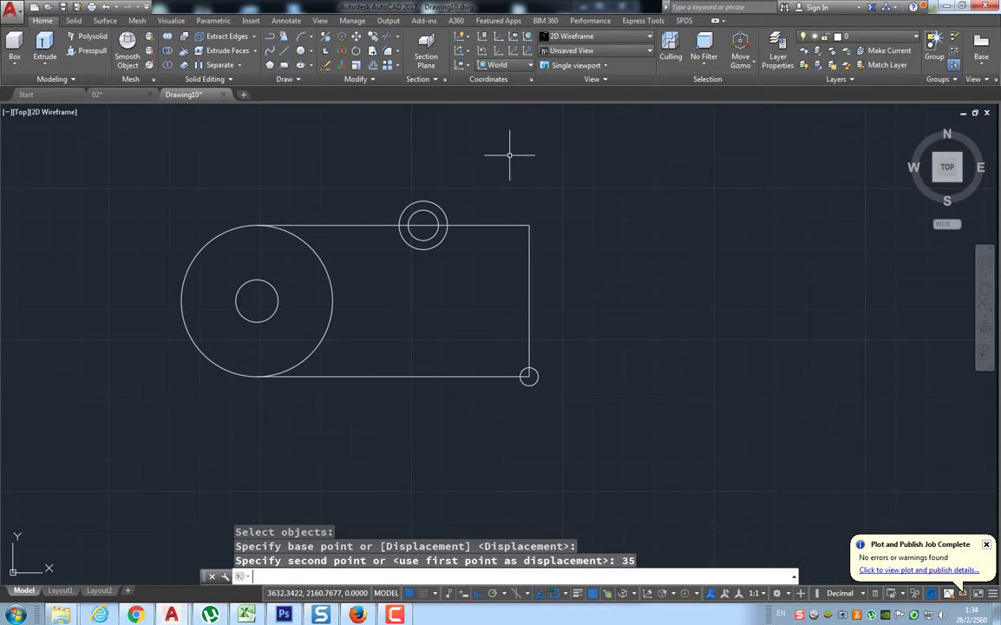
click(356, 36)
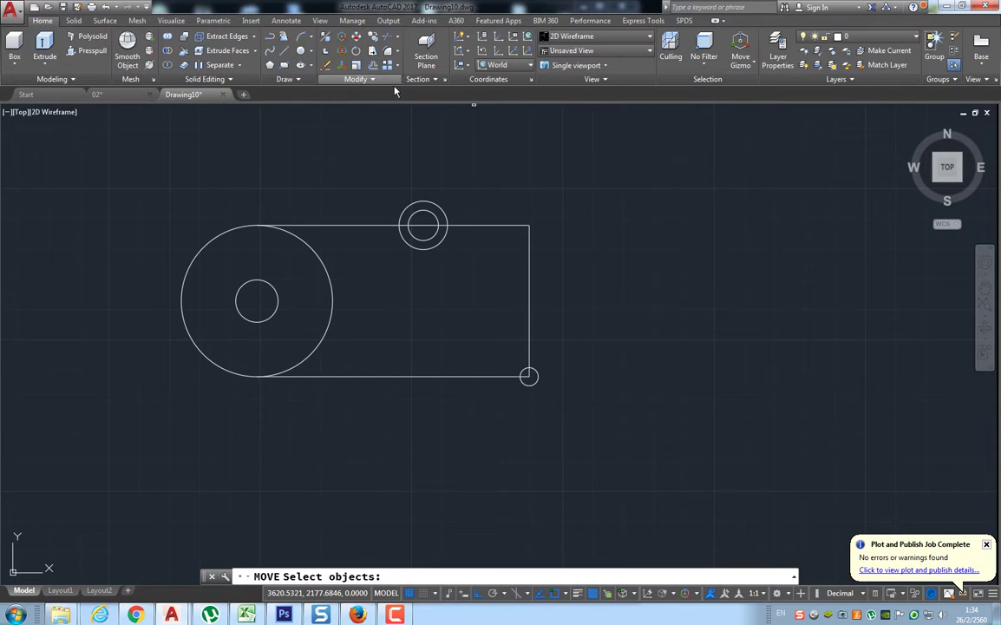
click(445, 182)
click(415, 215)
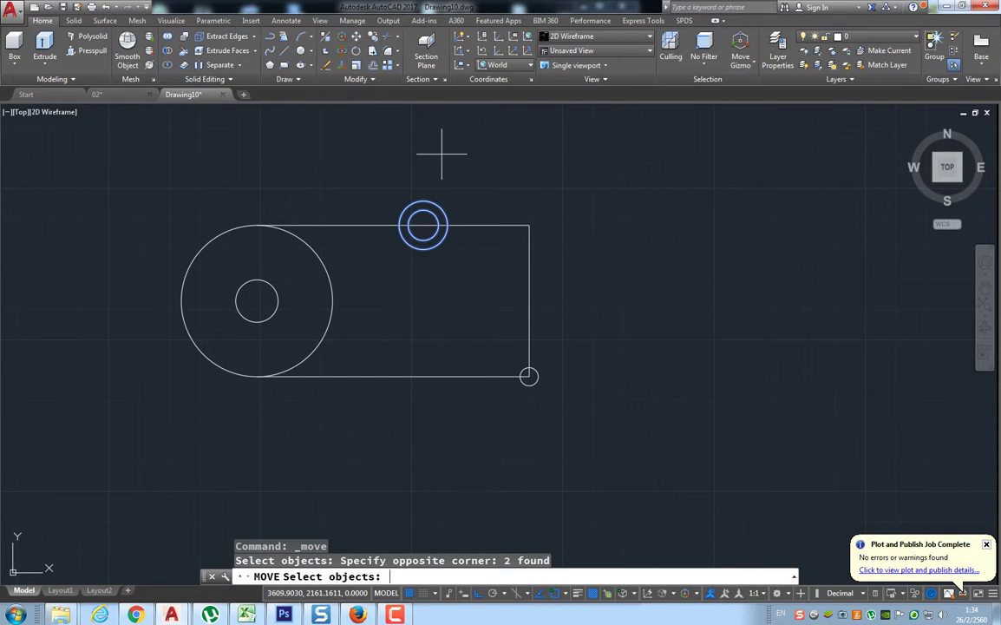
key(Return)
click(444, 141)
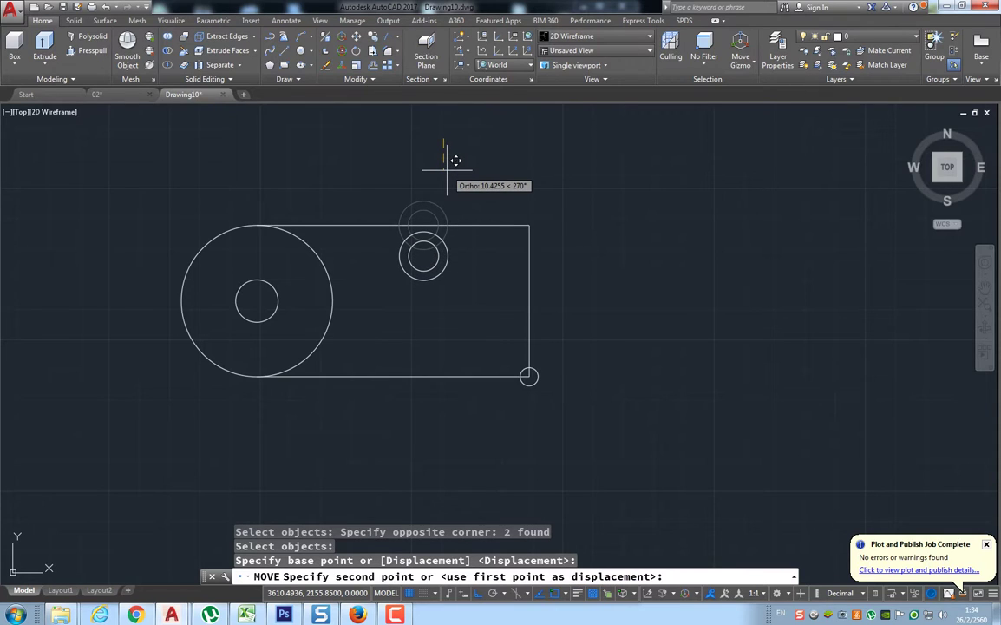
text(15)
key(Return)
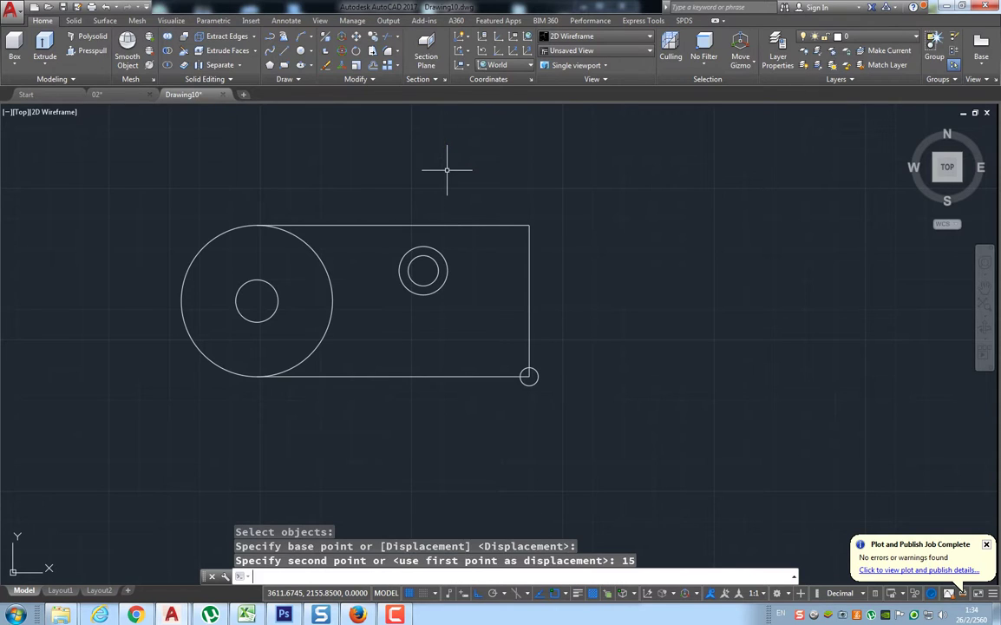
Move the radius-3 circle 15 units left, then 20 units up.
click(363, 38)
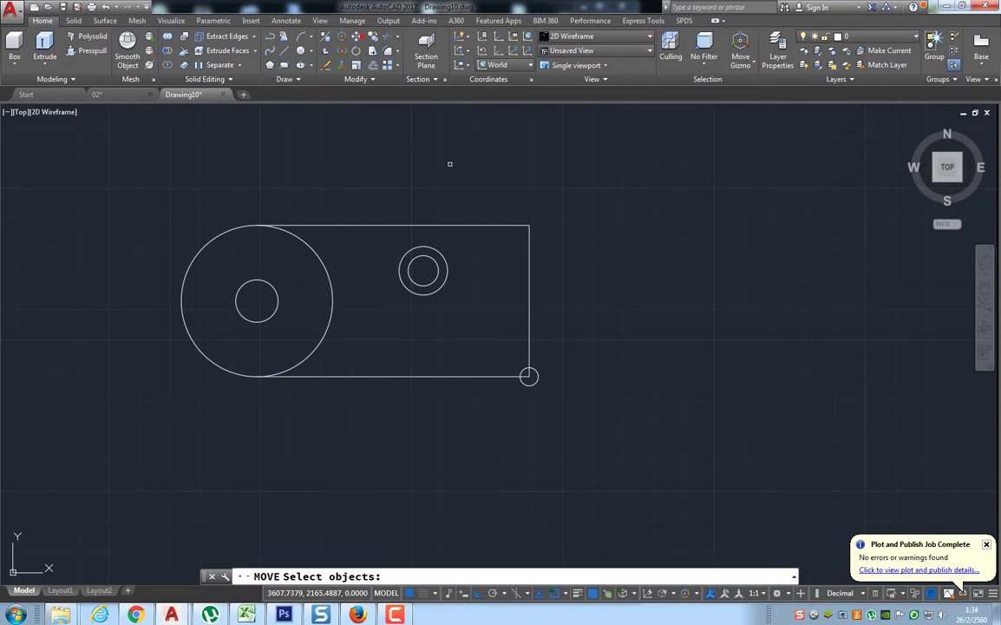
click(530, 376)
key(Return)
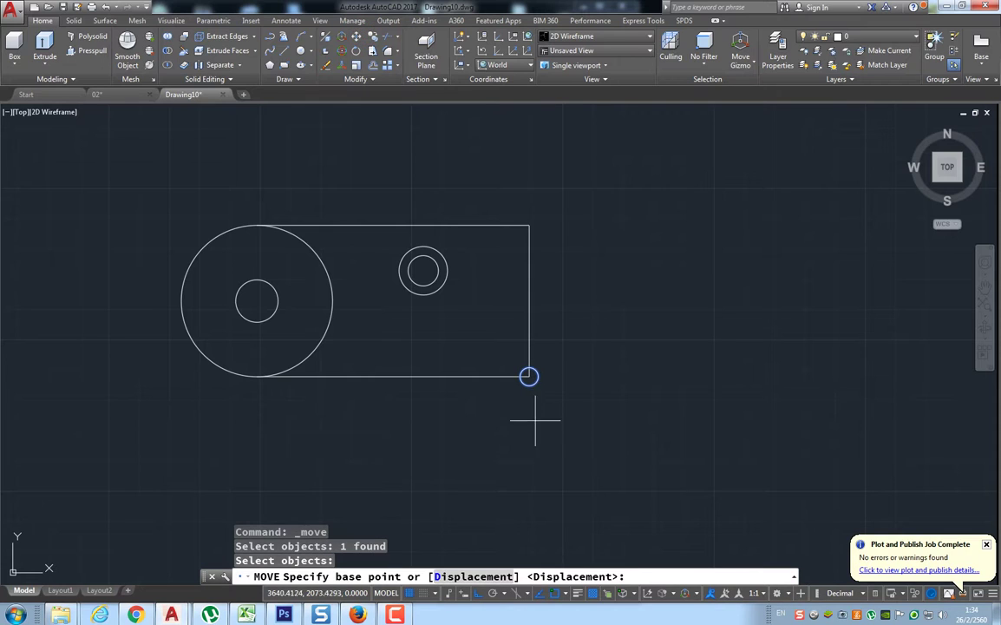
click(544, 426)
text(15)
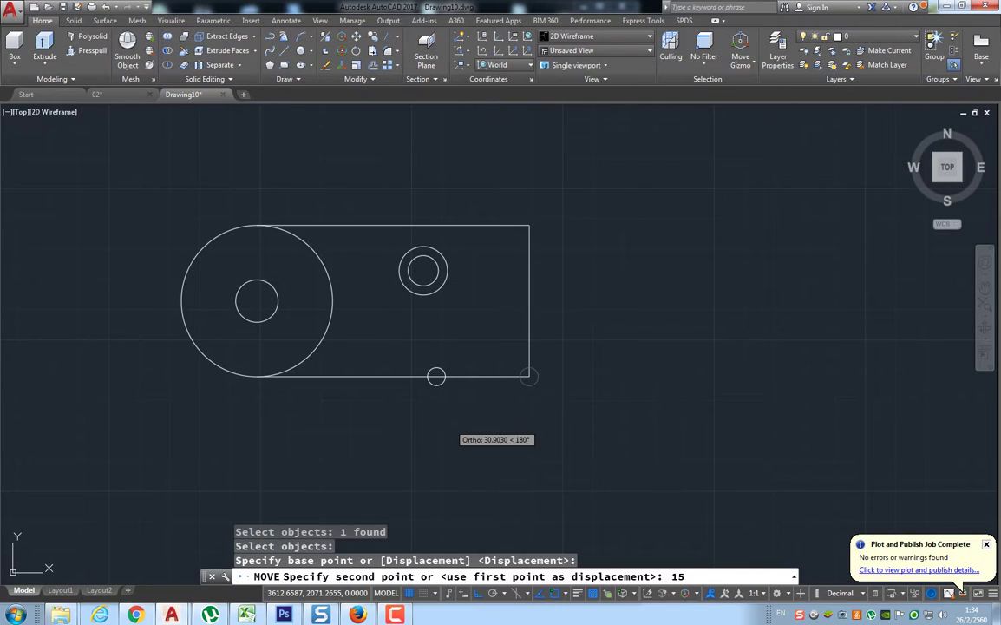
key(Return)
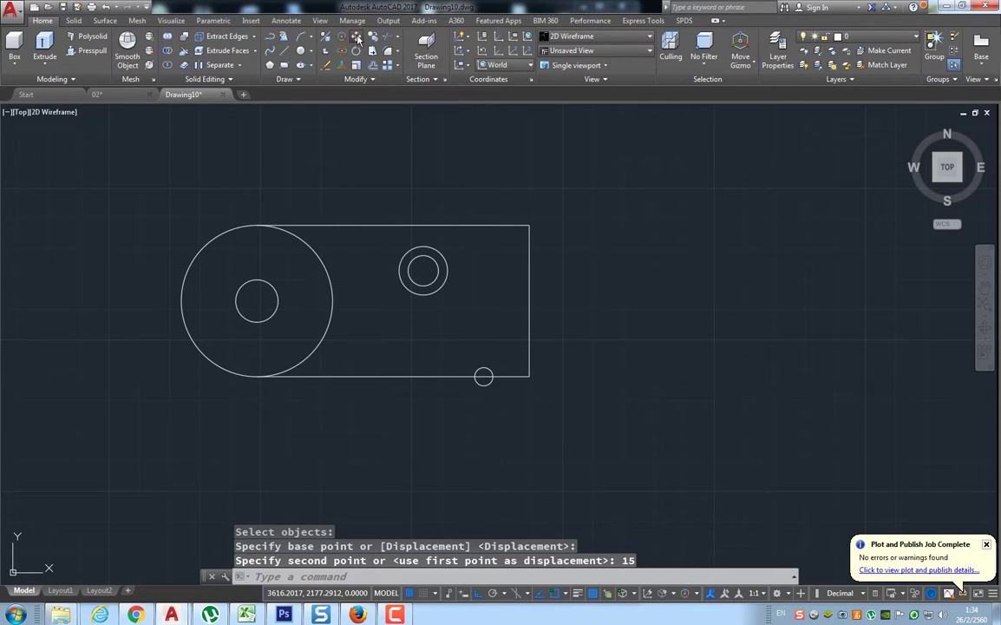
click(357, 38)
click(483, 376)
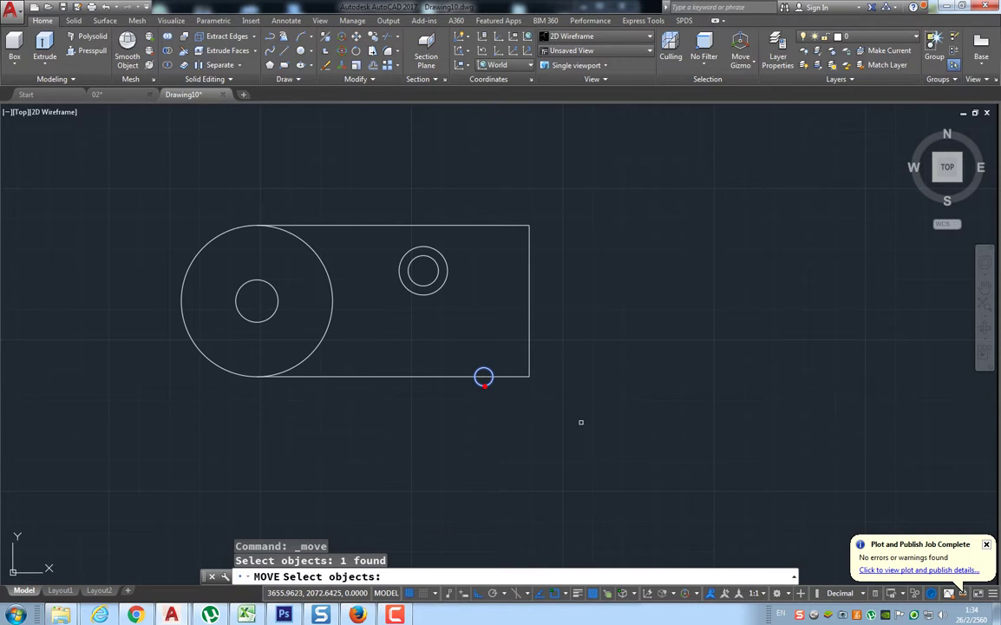
key(Return)
click(593, 433)
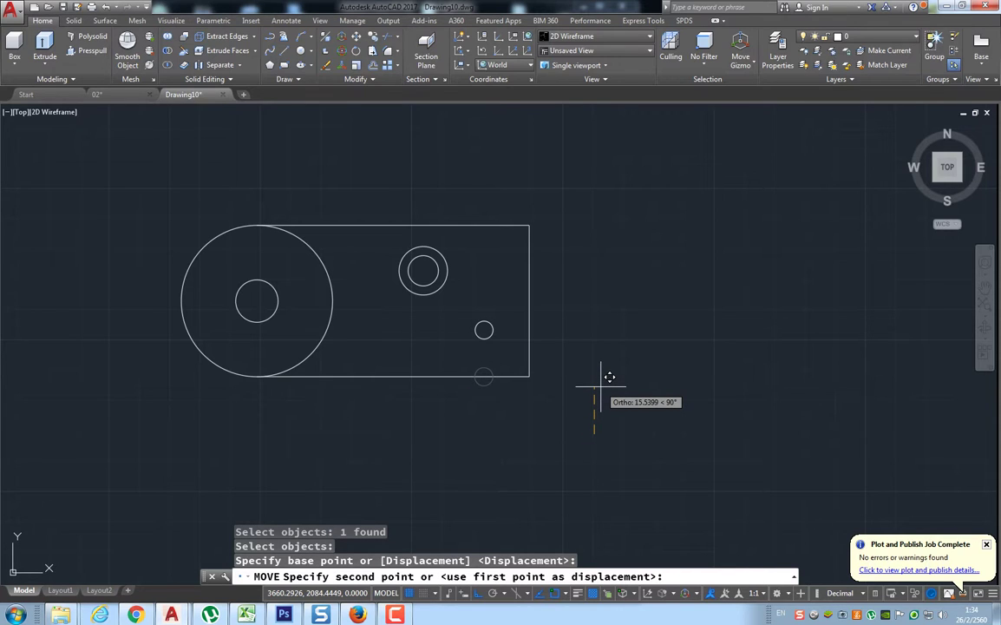
text(20)
key(Return)
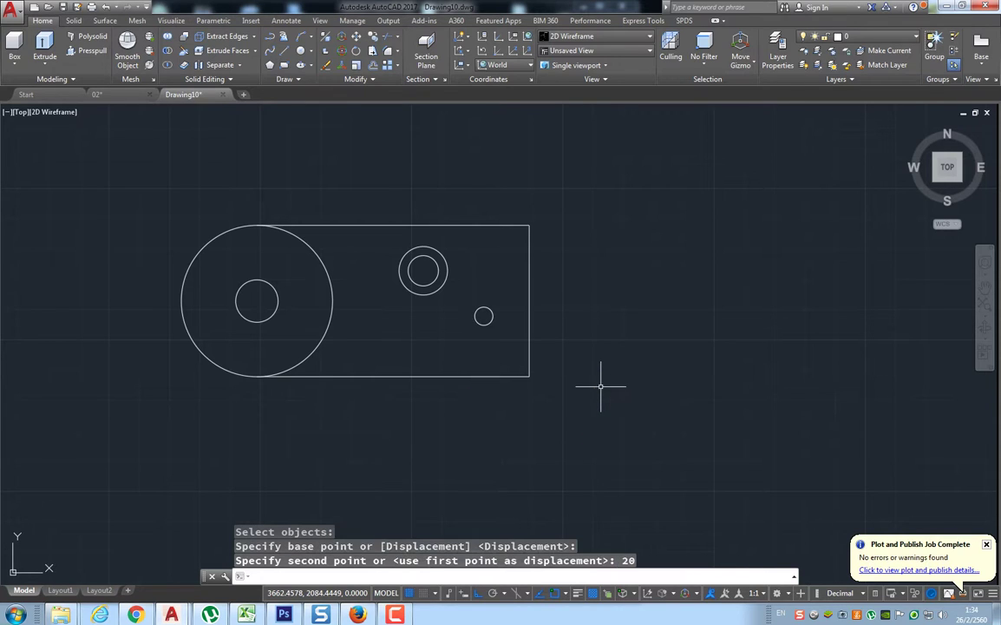
Draw lines from the small circle's top and bottom quadrants out past the plate's right edge.
click(293, 51)
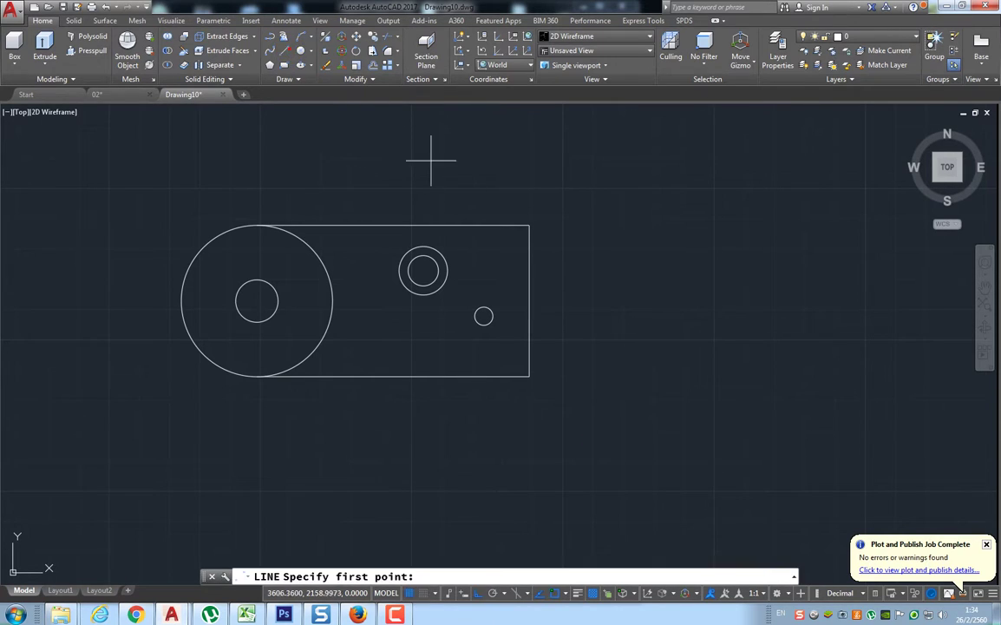
scroll(502, 293, up, 2)
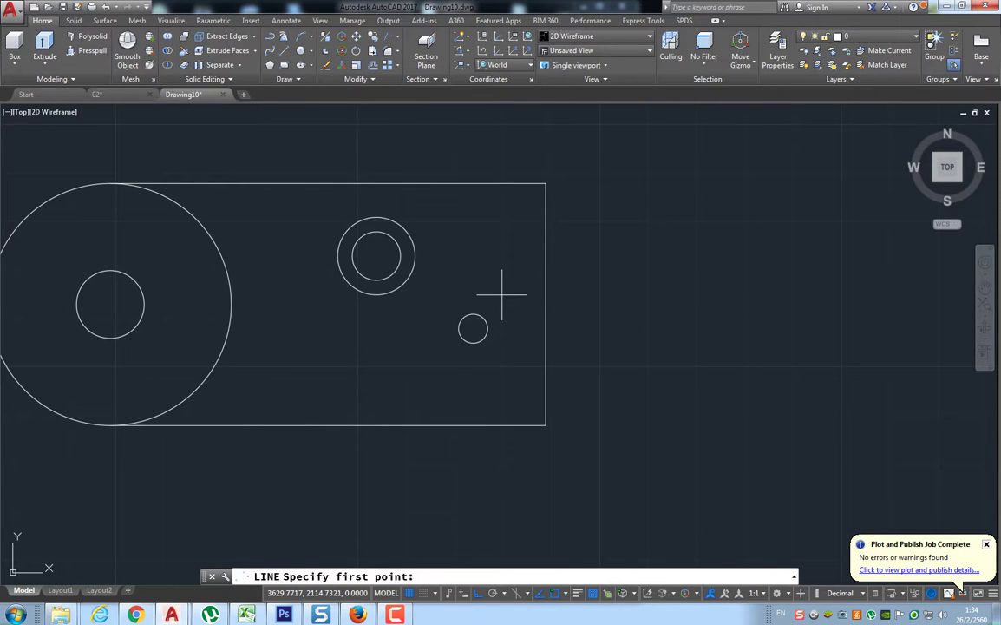
shift+right_click(502, 293)
click(513, 475)
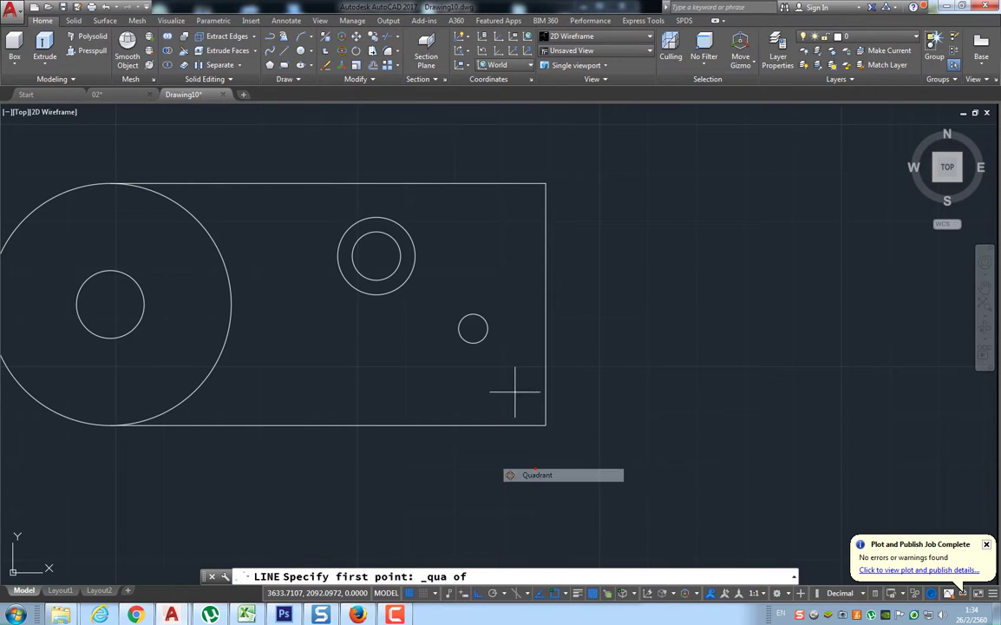
click(471, 312)
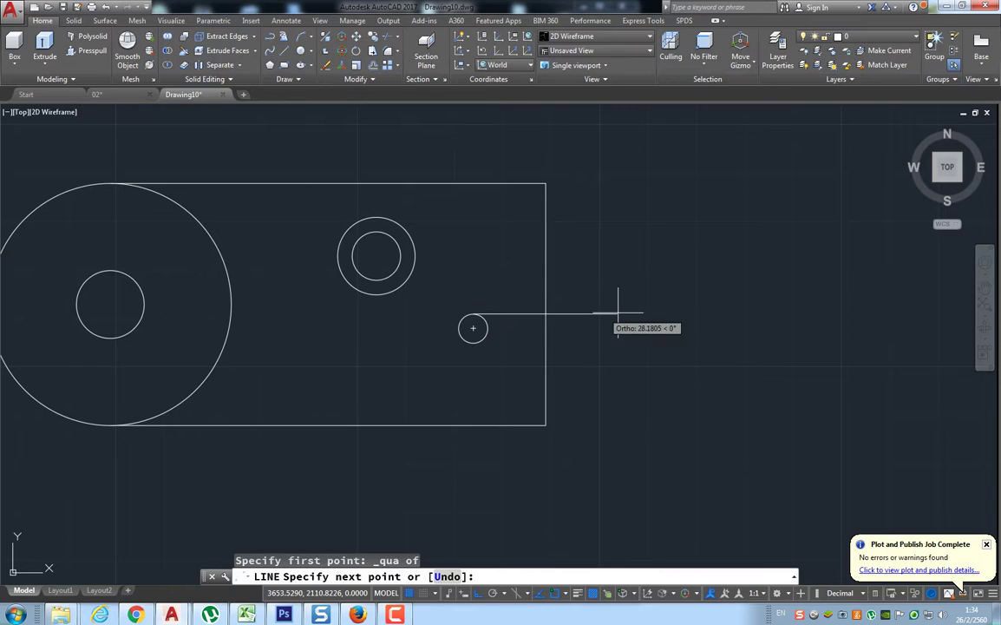
click(581, 314)
key(Return)
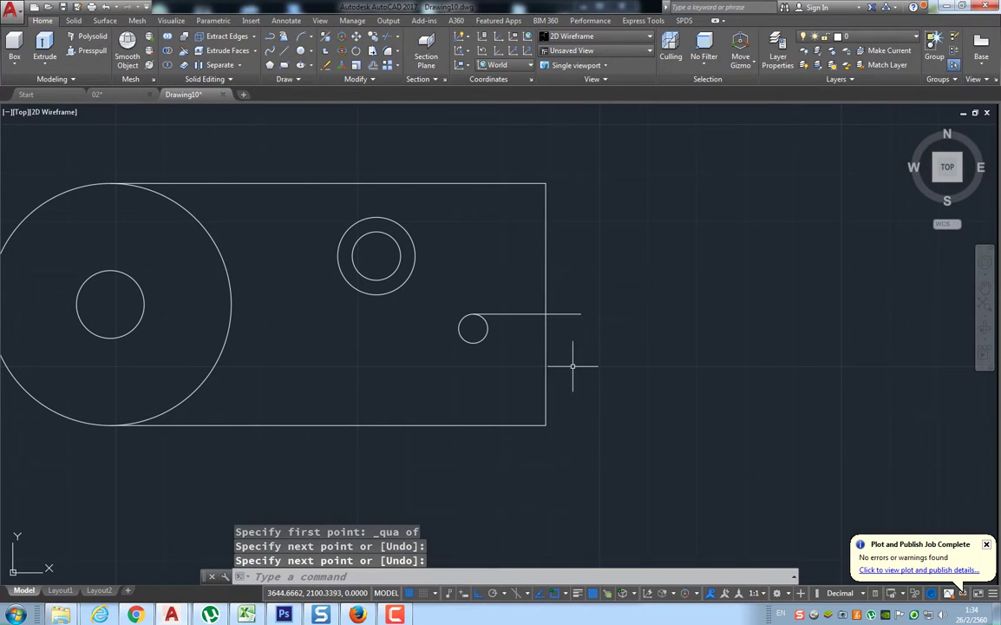
click(283, 57)
shift+right_click(414, 349)
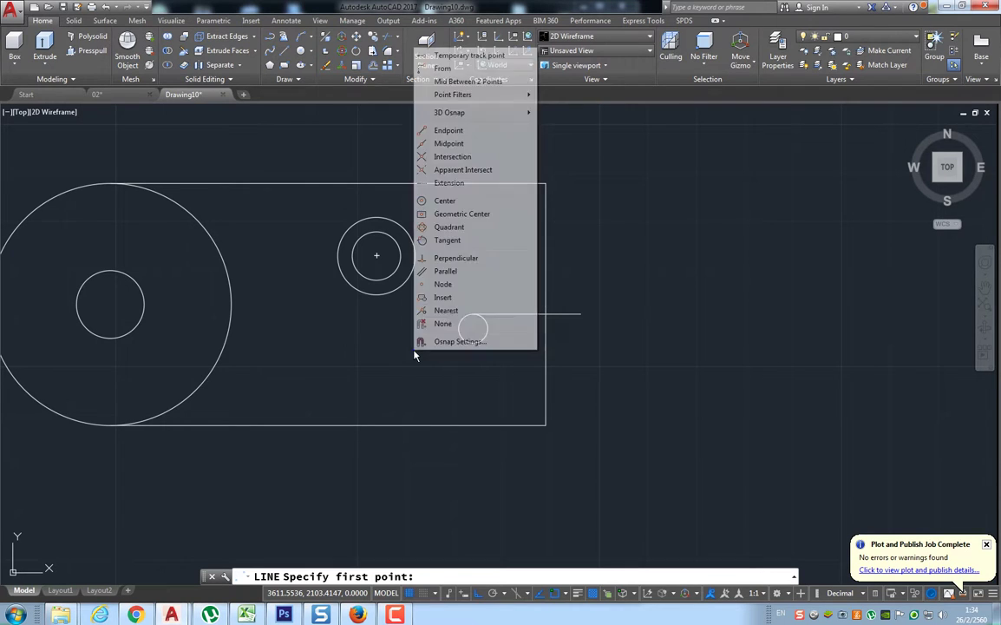
click(442, 227)
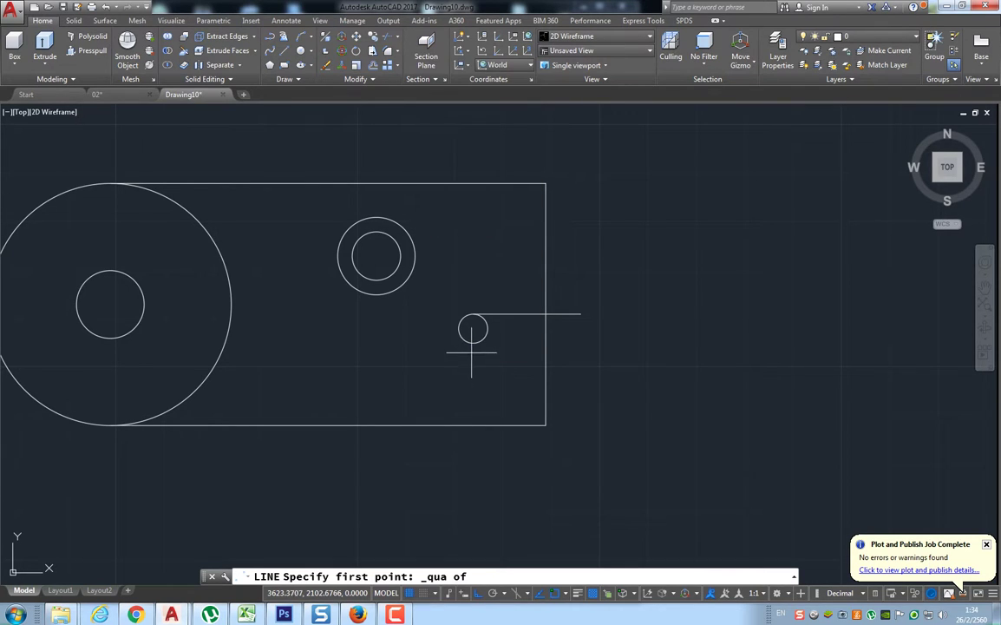
click(473, 343)
click(578, 343)
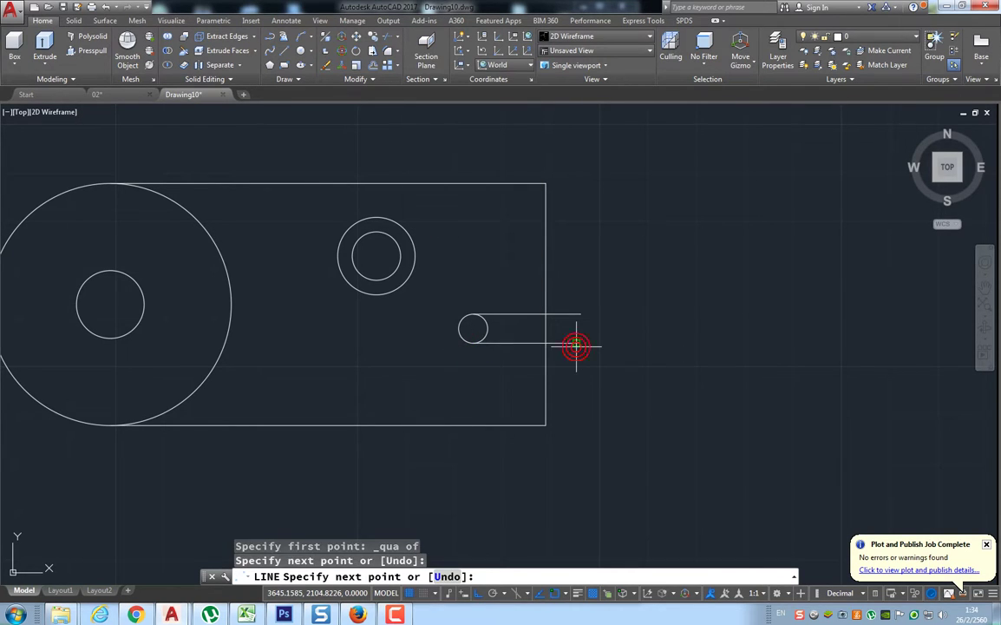
key(Escape)
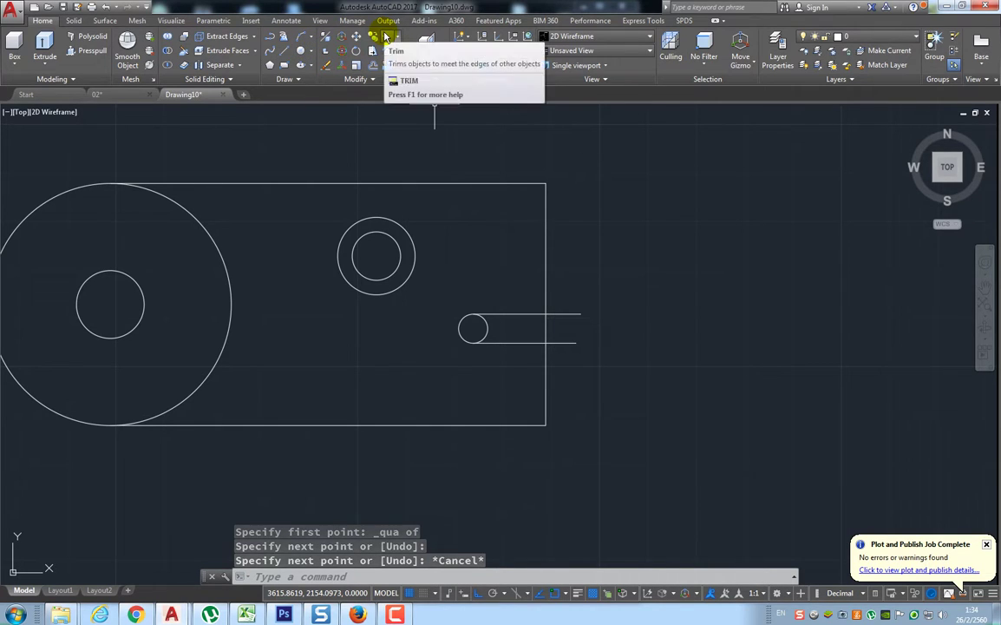
Trim the slot lines at the plate's right edge.
click(386, 36)
key(Return)
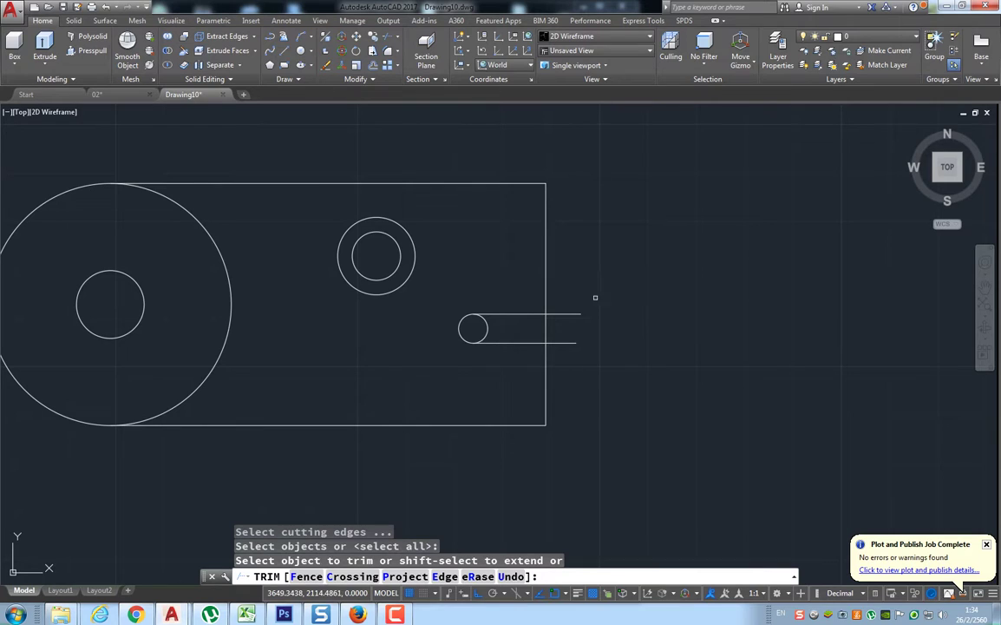
click(573, 311)
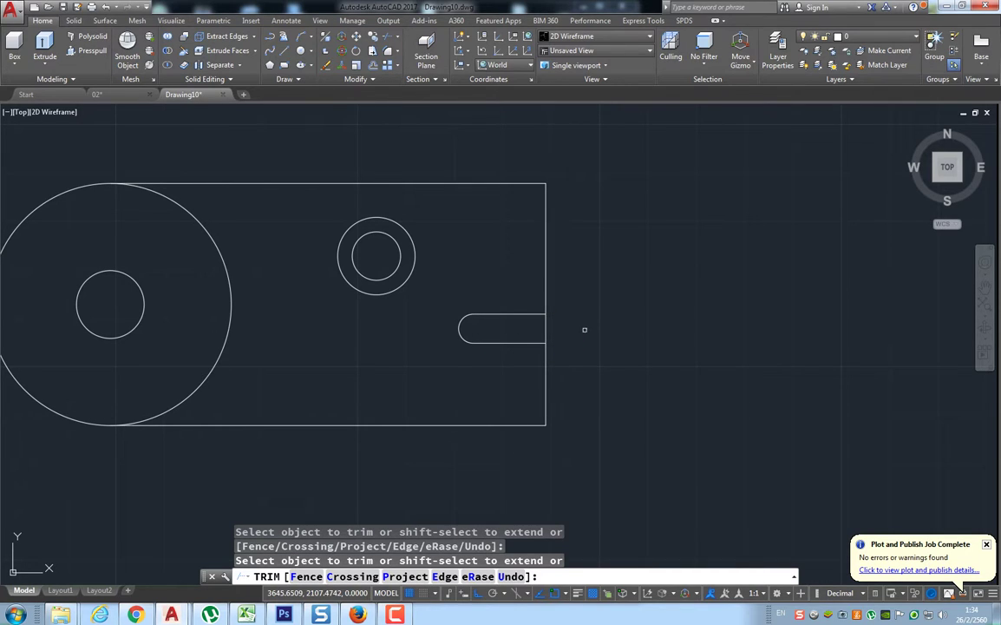
key(Return)
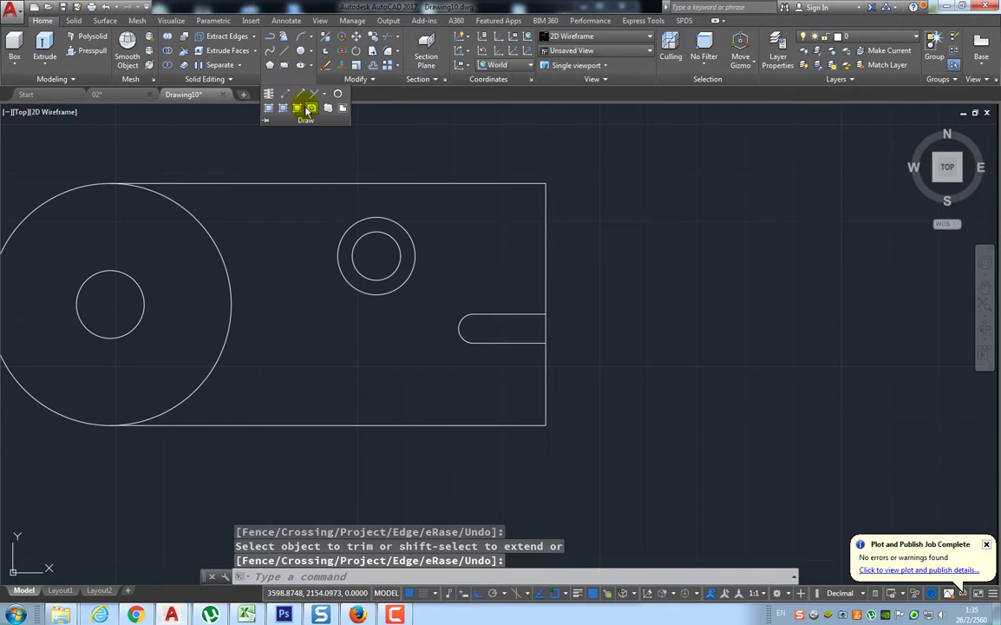
Create boundary polylines from the plate and hole regions, then switch to the Home isometric view.
click(299, 110)
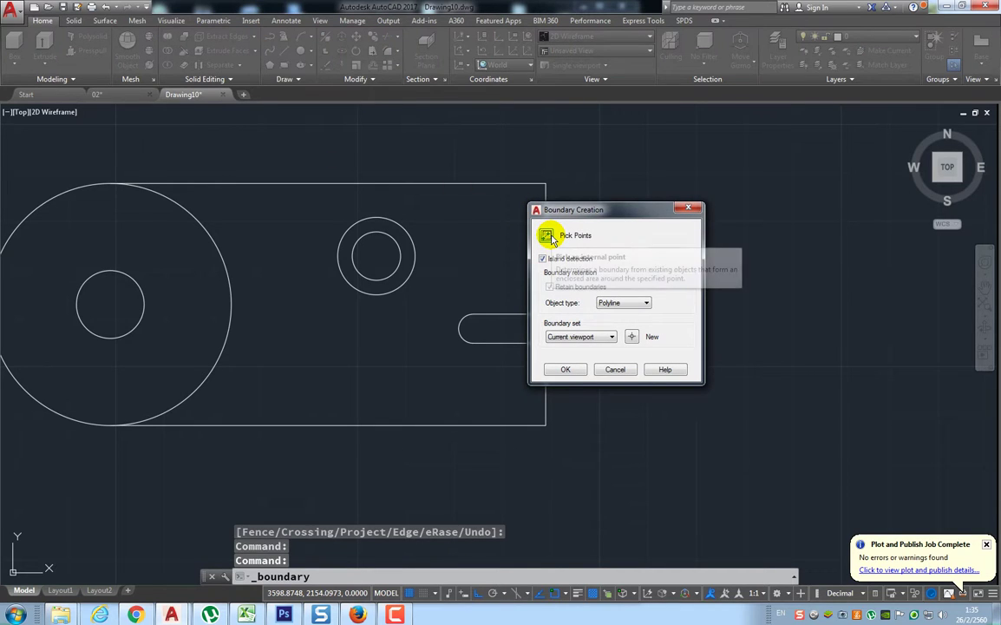
click(550, 237)
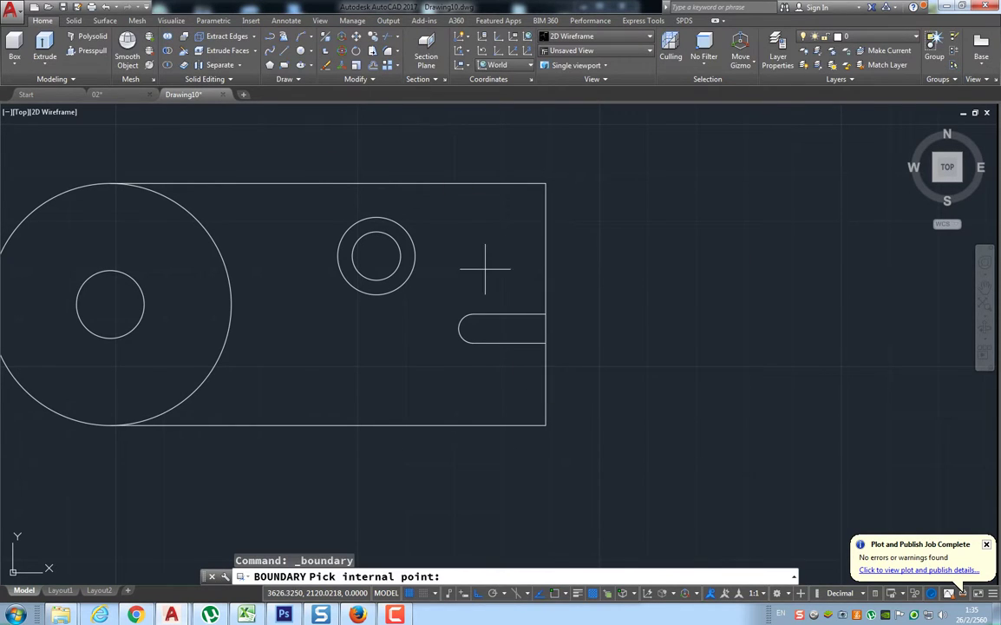
click(475, 279)
key(Return)
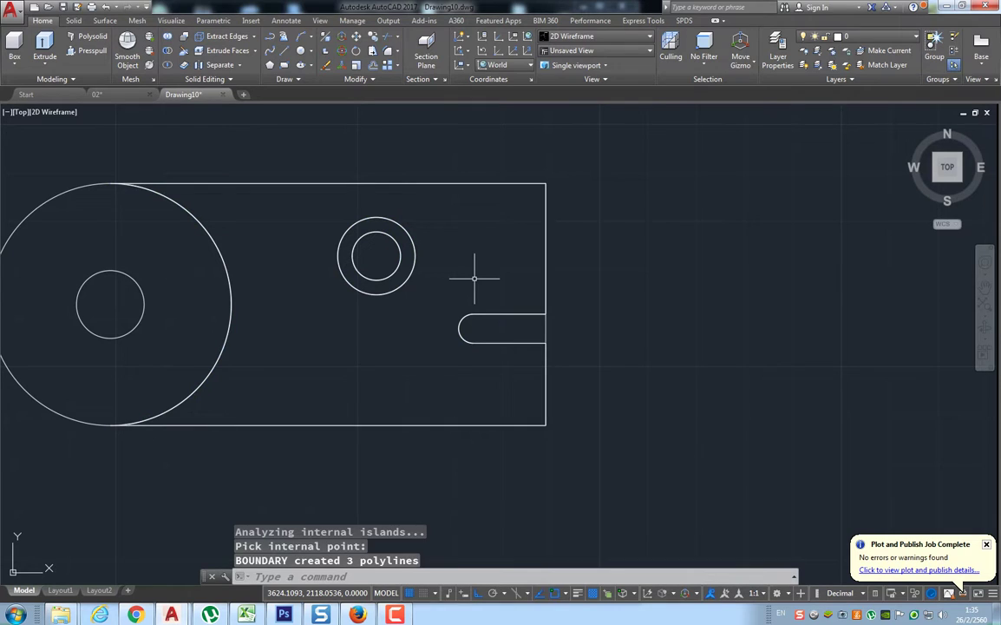
mouse_move(946, 166)
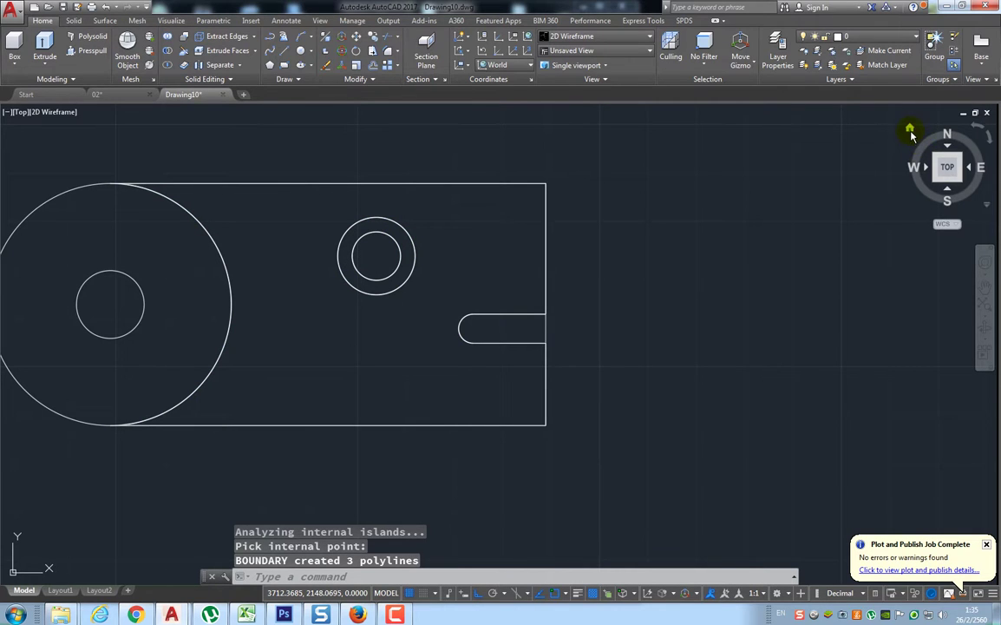
click(910, 130)
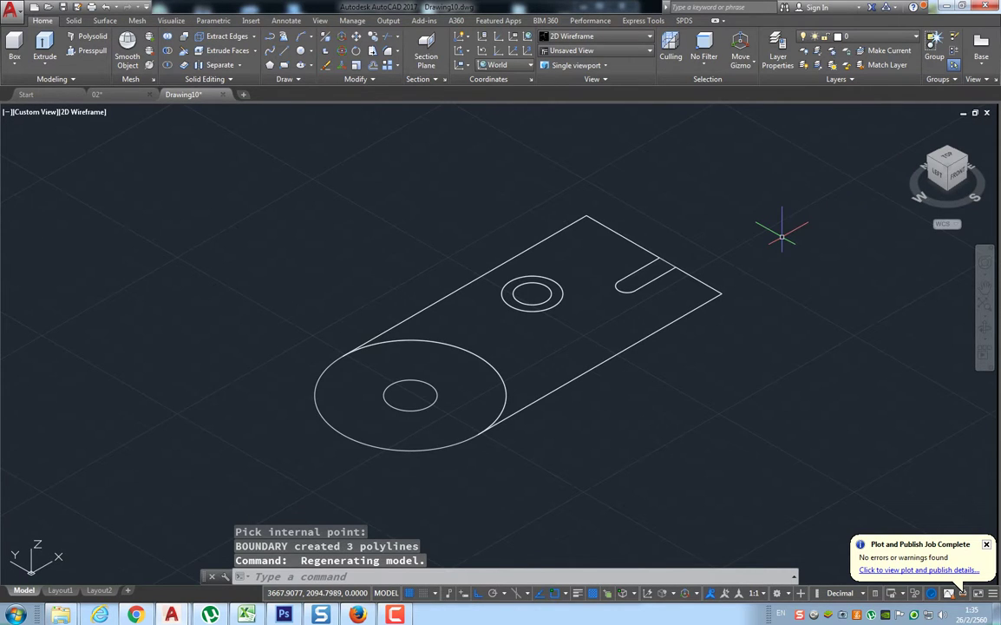
Extrude the large boss circles to height 38 and the small boss circles to 30.
click(45, 45)
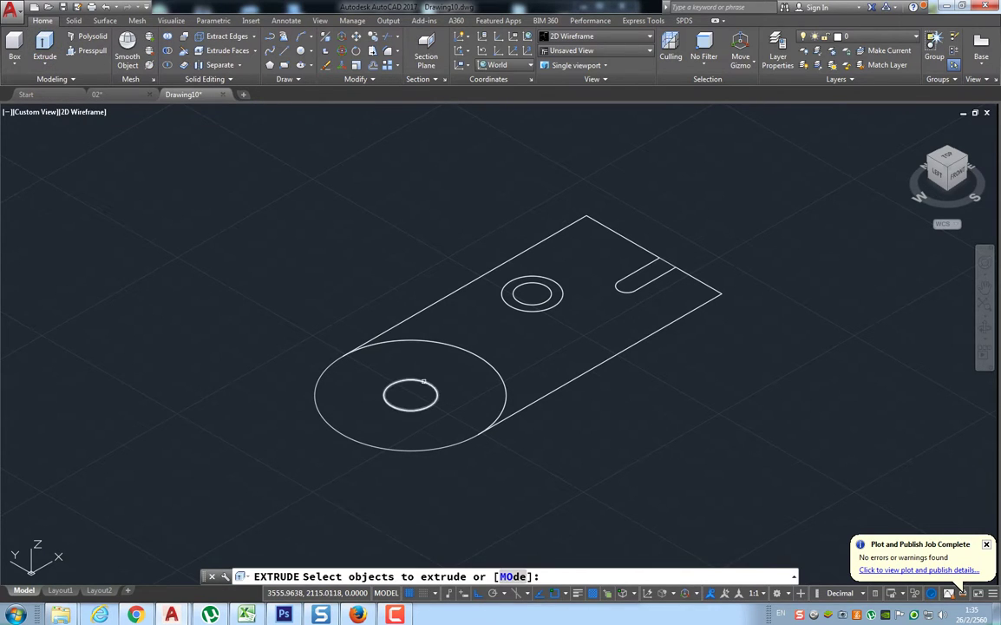
click(423, 382)
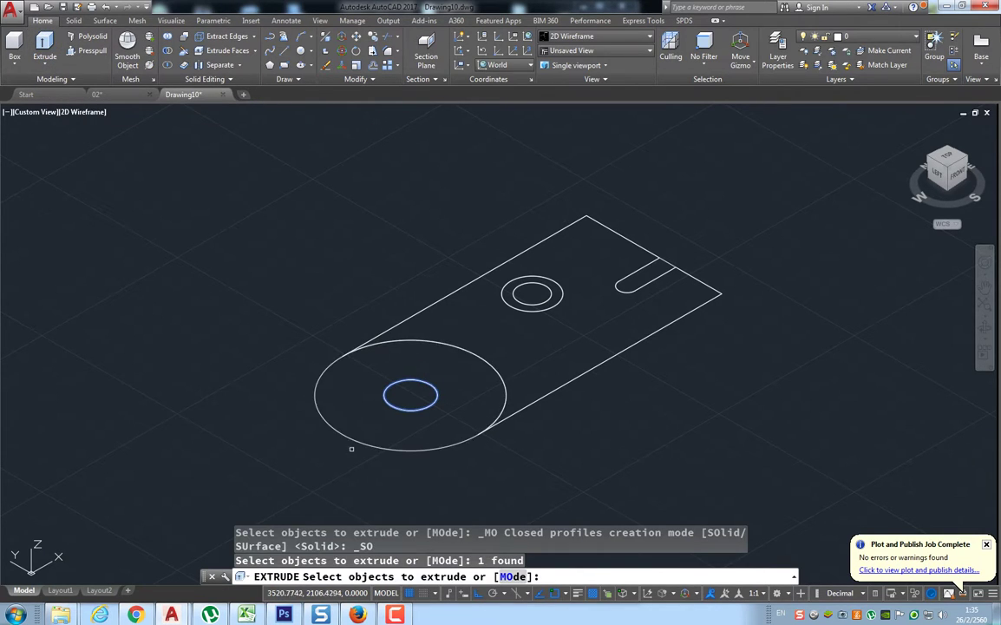
click(356, 439)
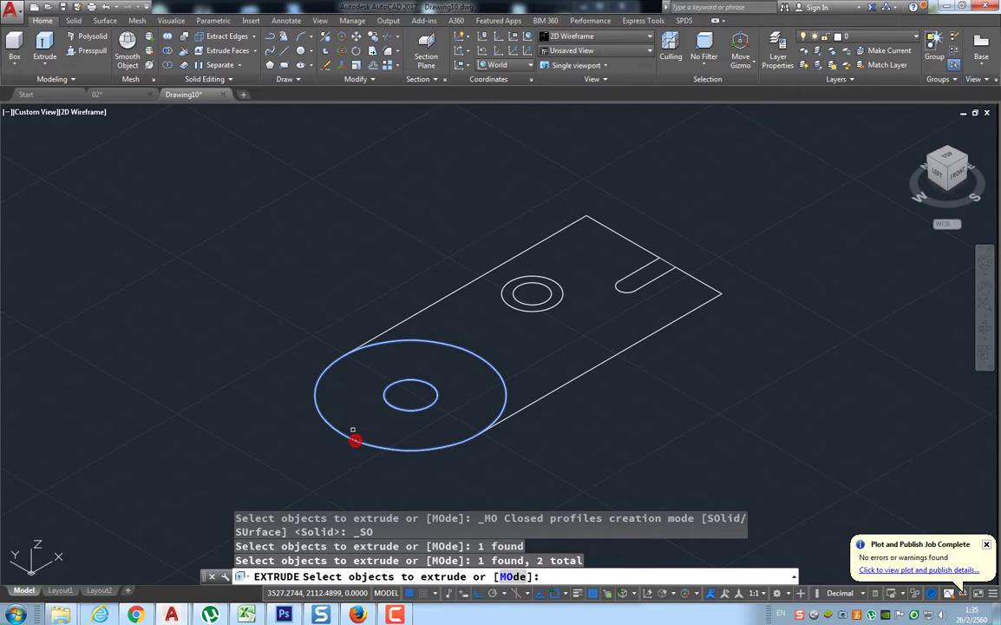
key(Return)
text(38)
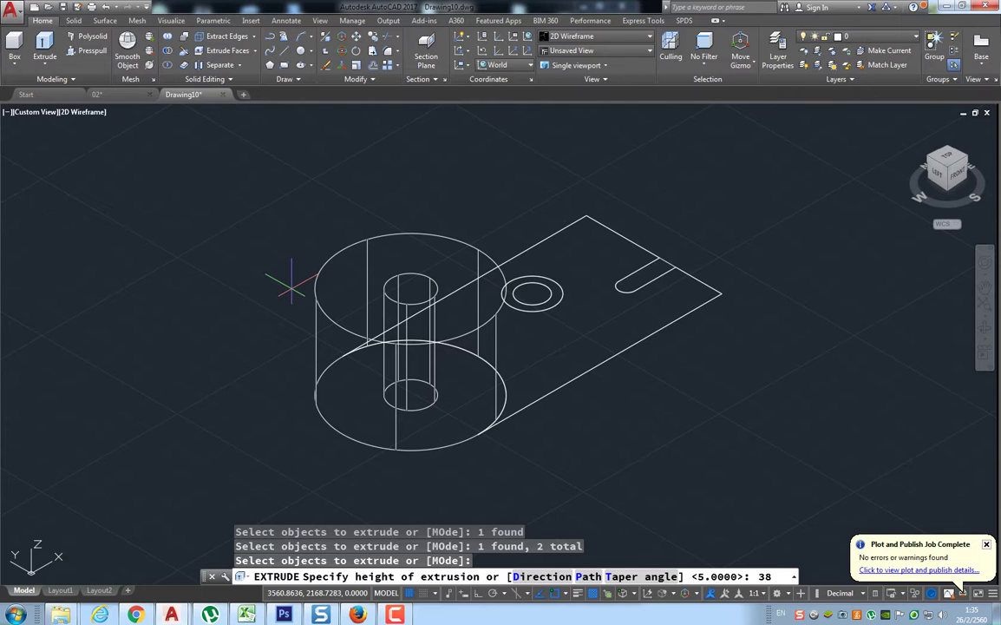
key(Return)
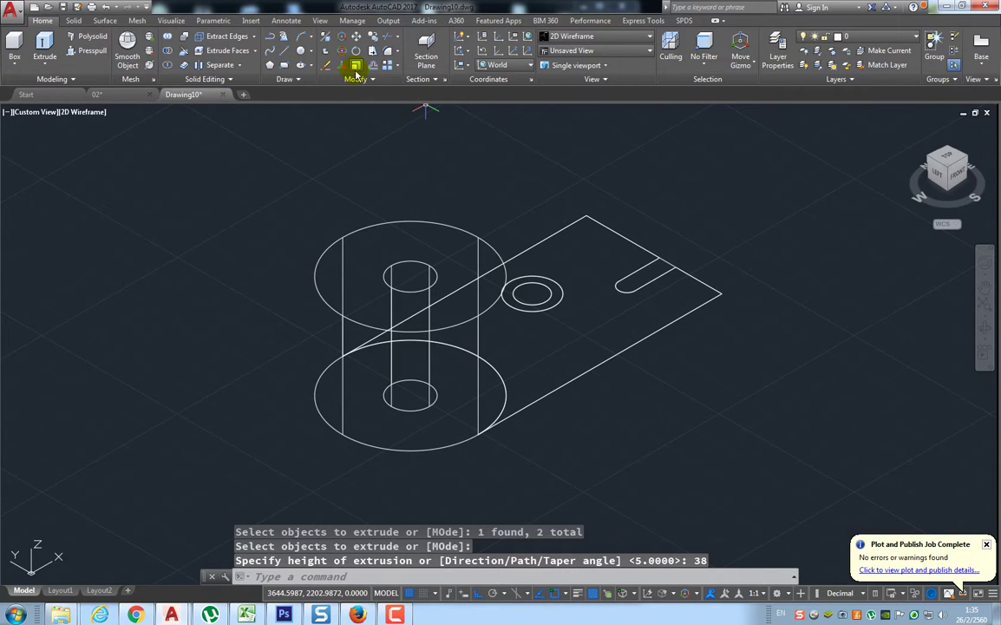
click(44, 48)
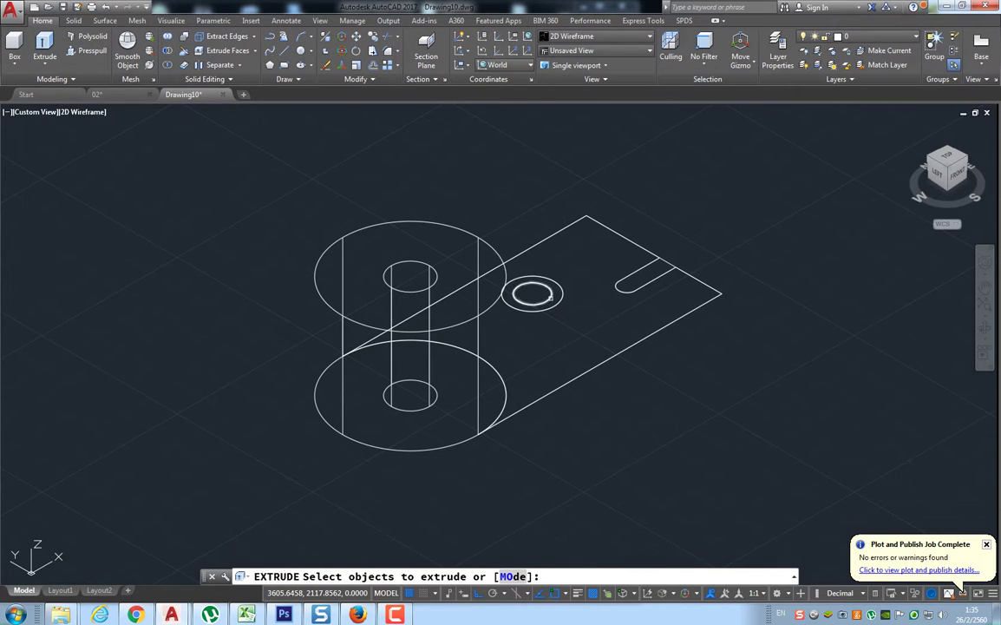
click(550, 298)
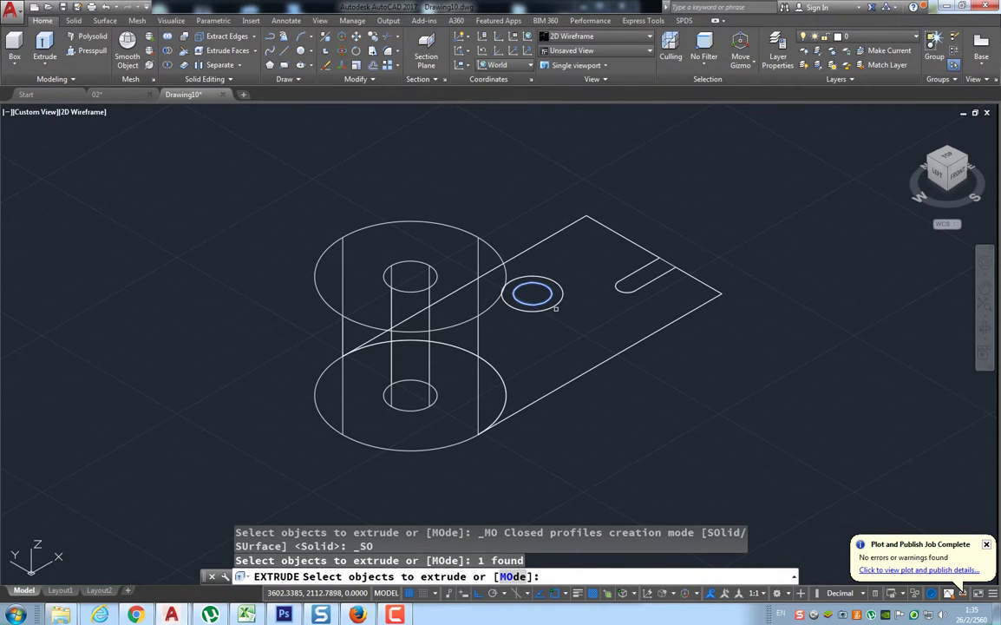
click(557, 307)
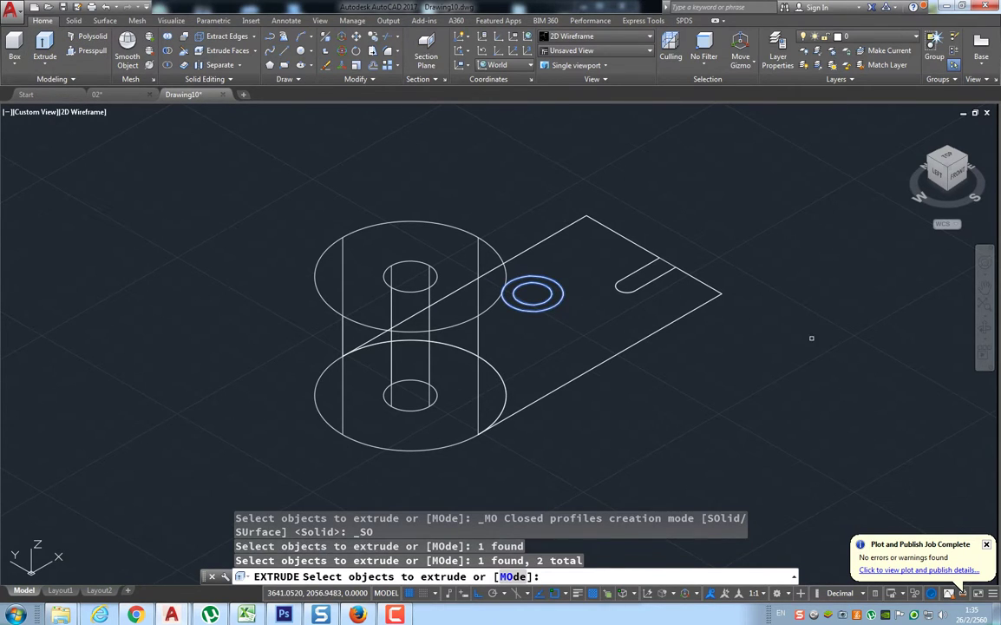
key(Return)
text(30)
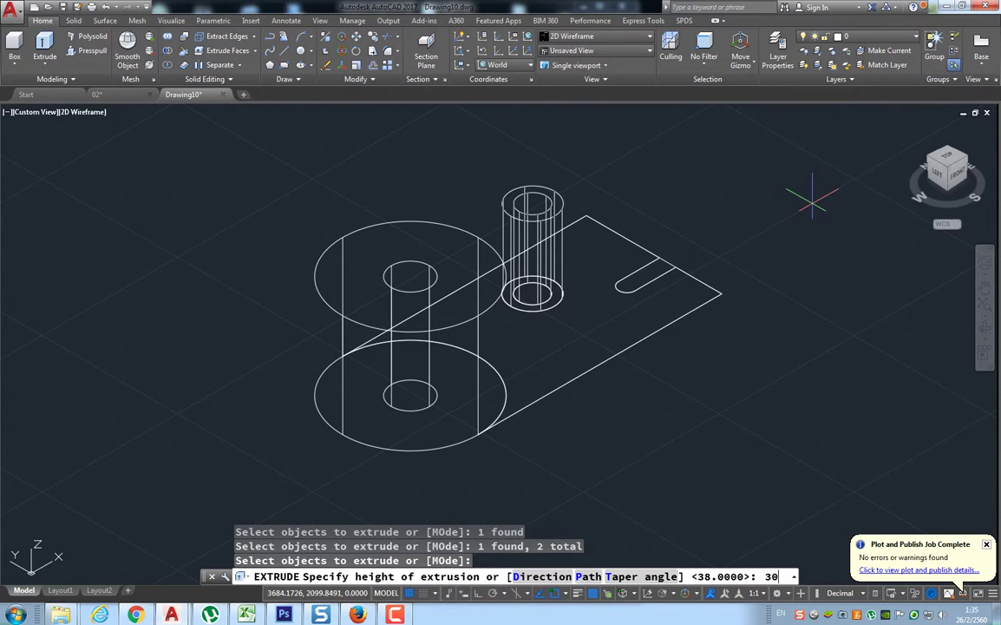
key(Return)
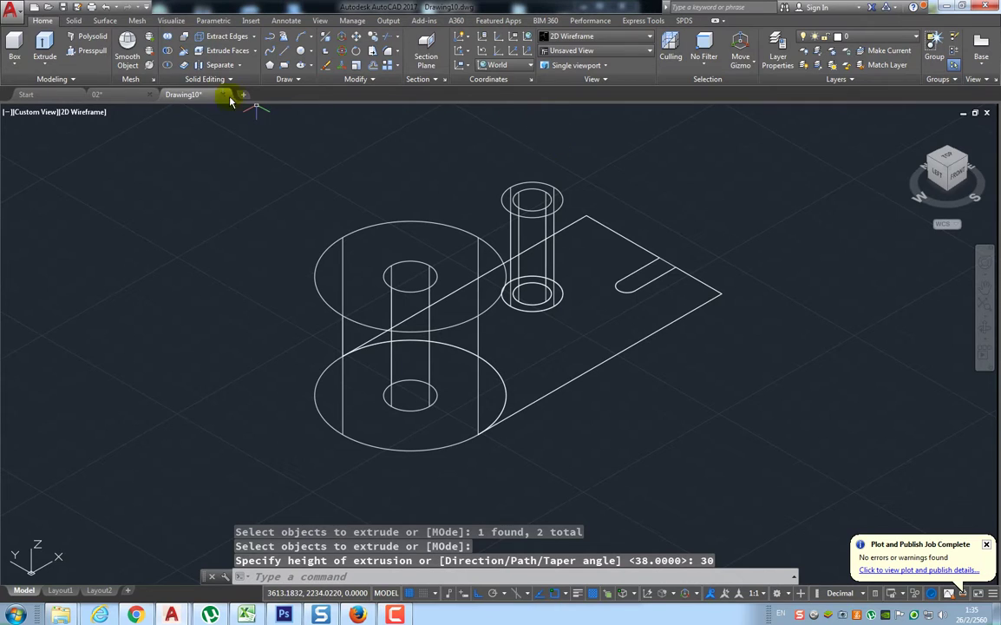
Extrude the plate boundary to a thickness of 15.
click(50, 48)
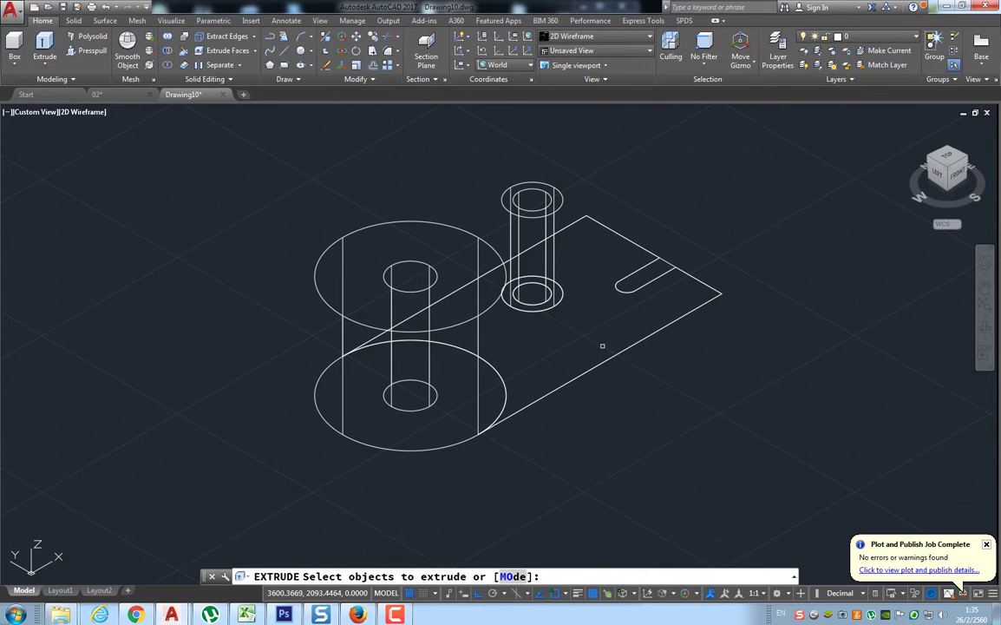
click(601, 363)
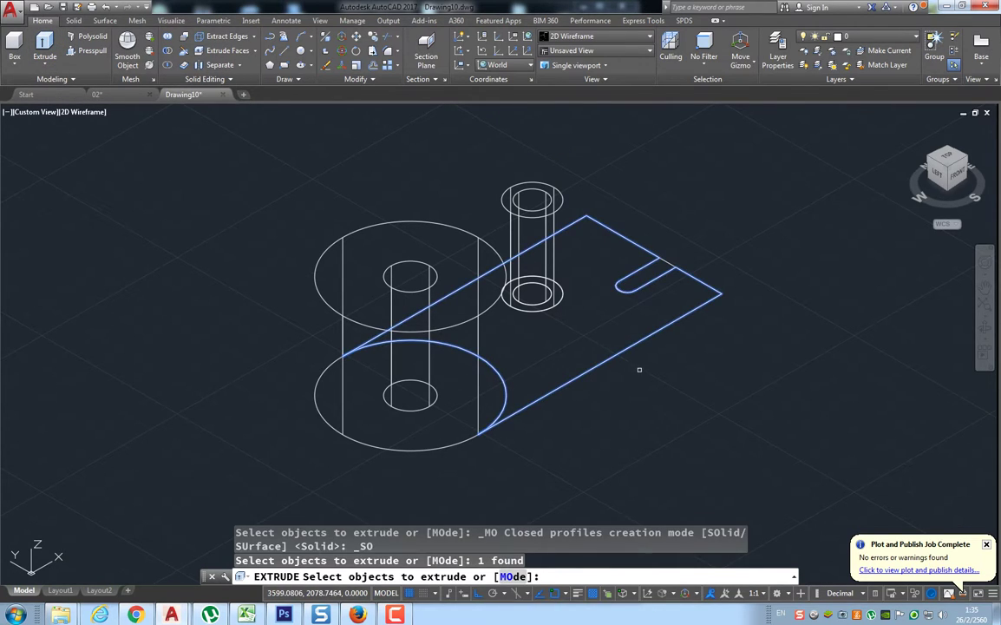
key(Return)
text(15)
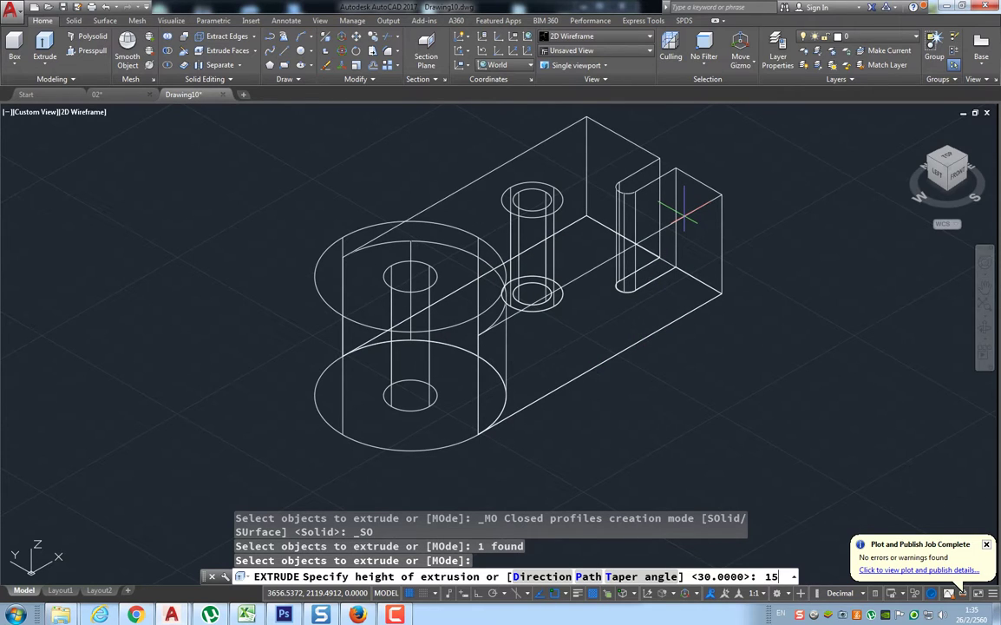
key(Return)
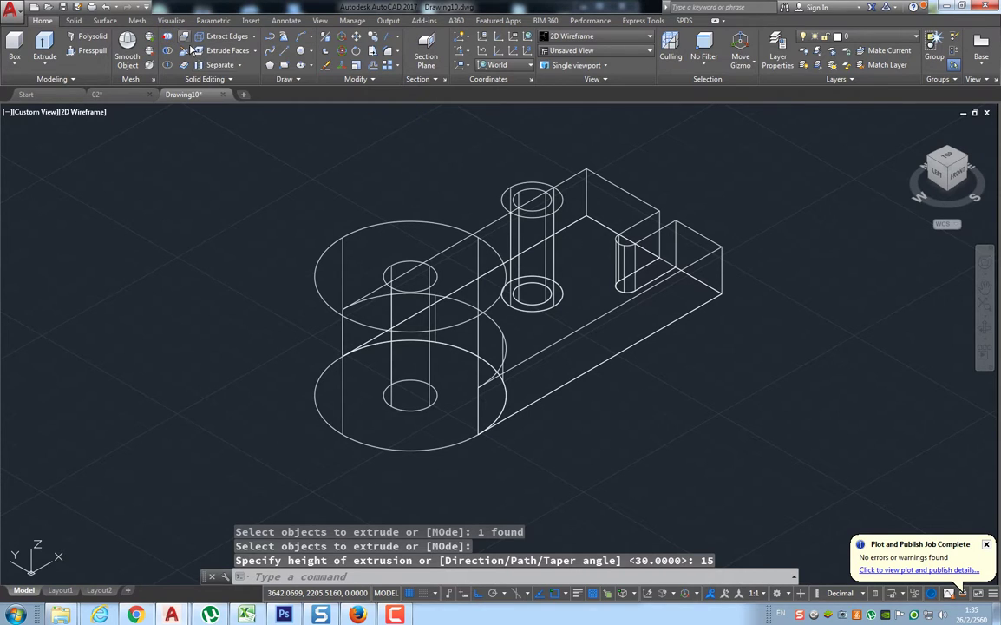
click(166, 40)
click(393, 222)
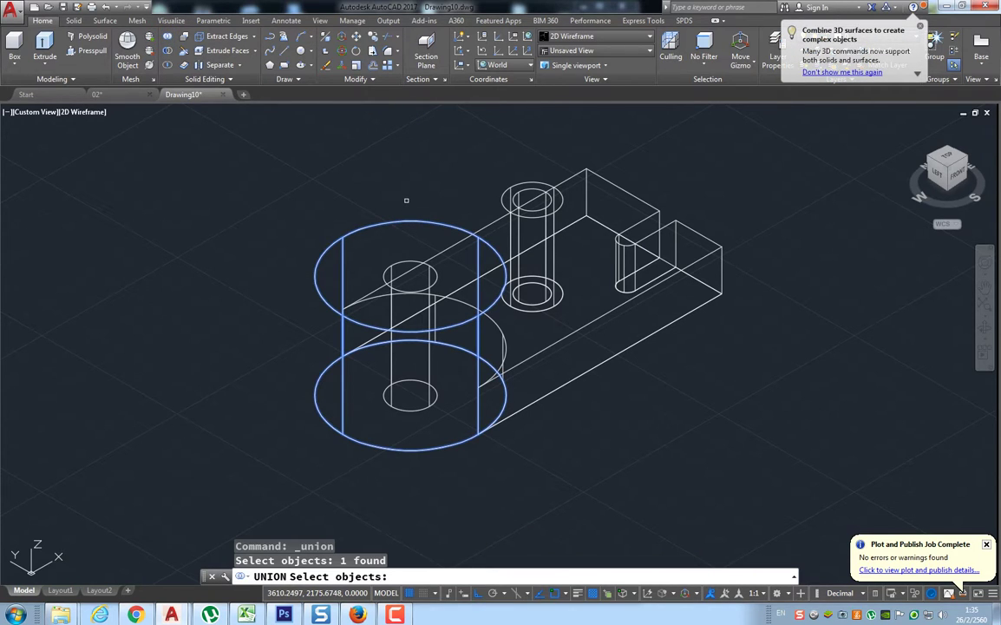
Union the plate with both bosses and subtract the two inner cylinders as holes.
click(493, 216)
click(494, 200)
key(Return)
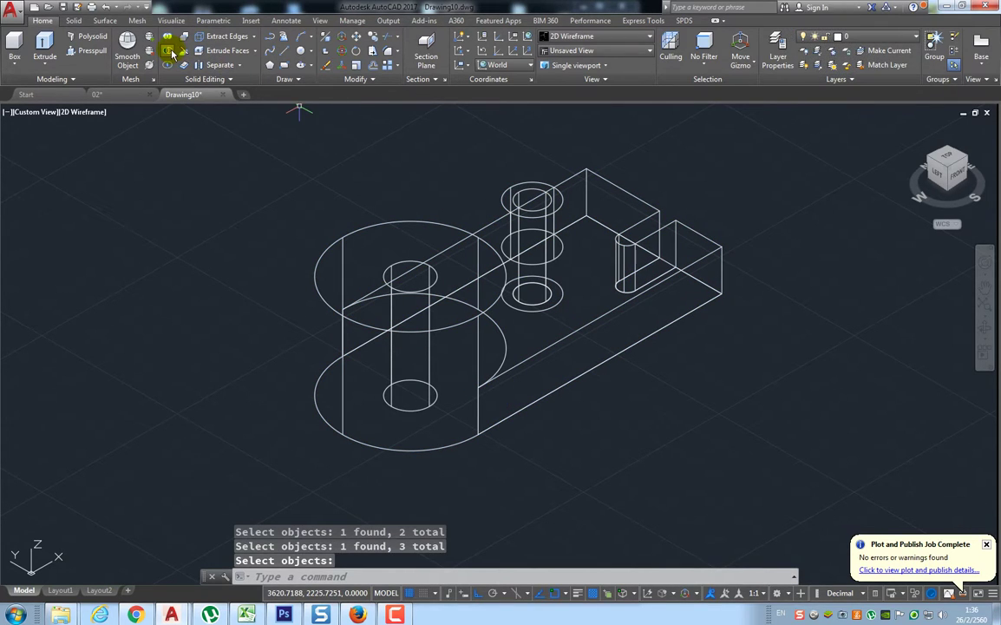
click(172, 53)
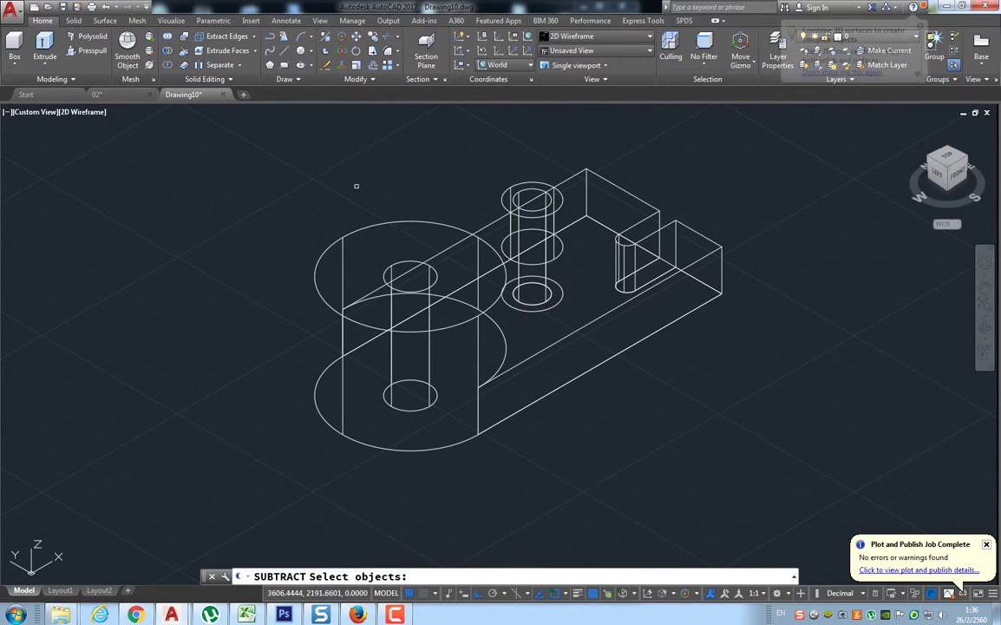
click(381, 223)
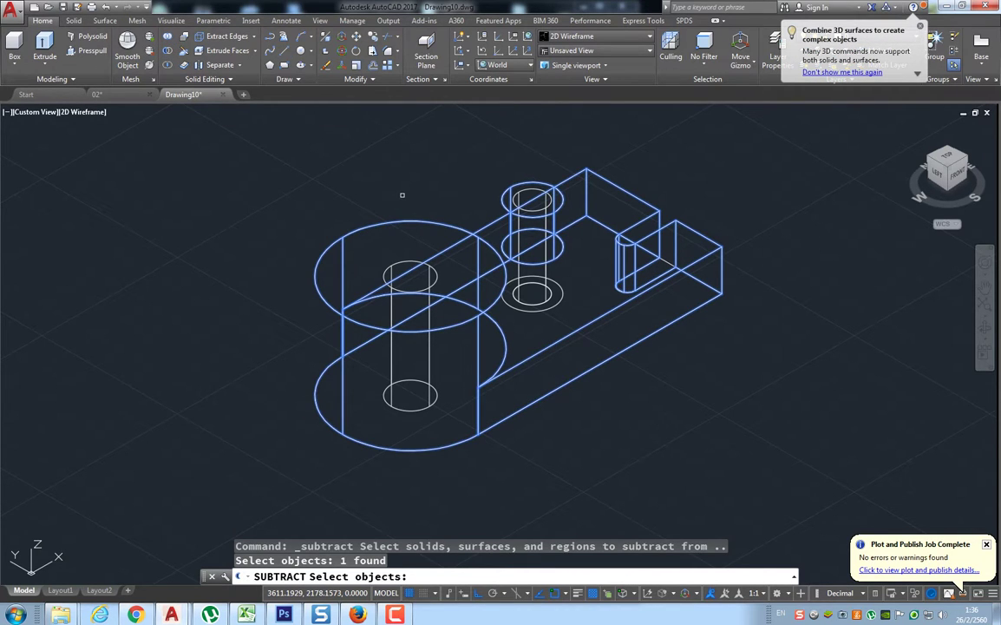
key(Return)
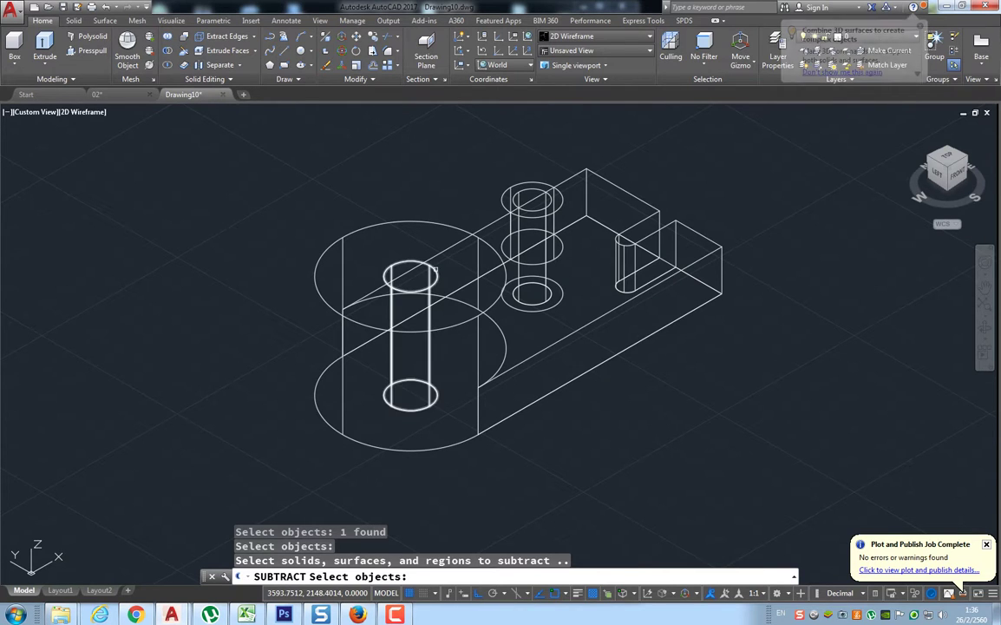
click(436, 269)
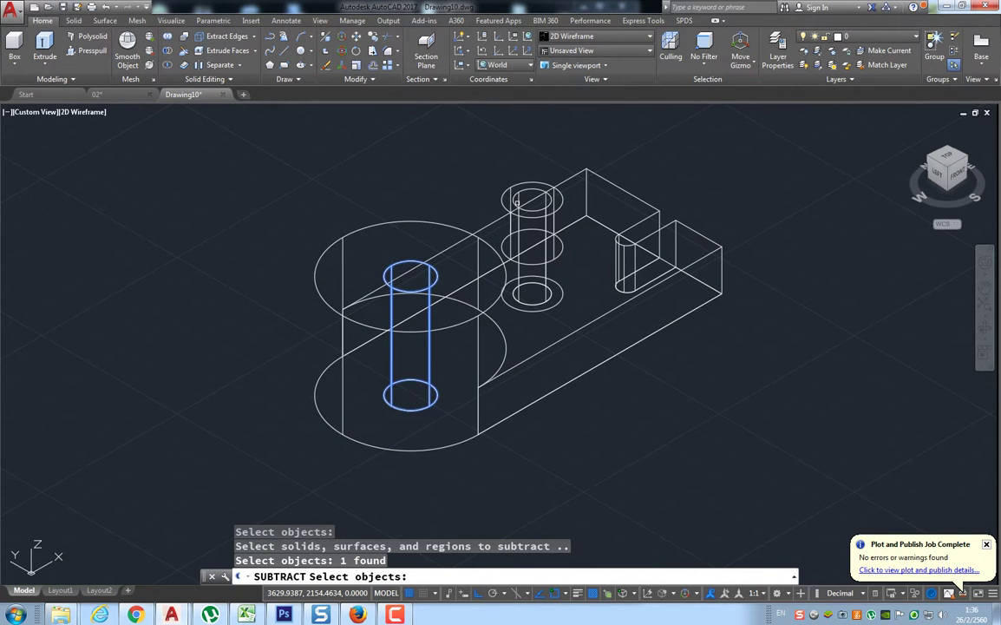
click(516, 205)
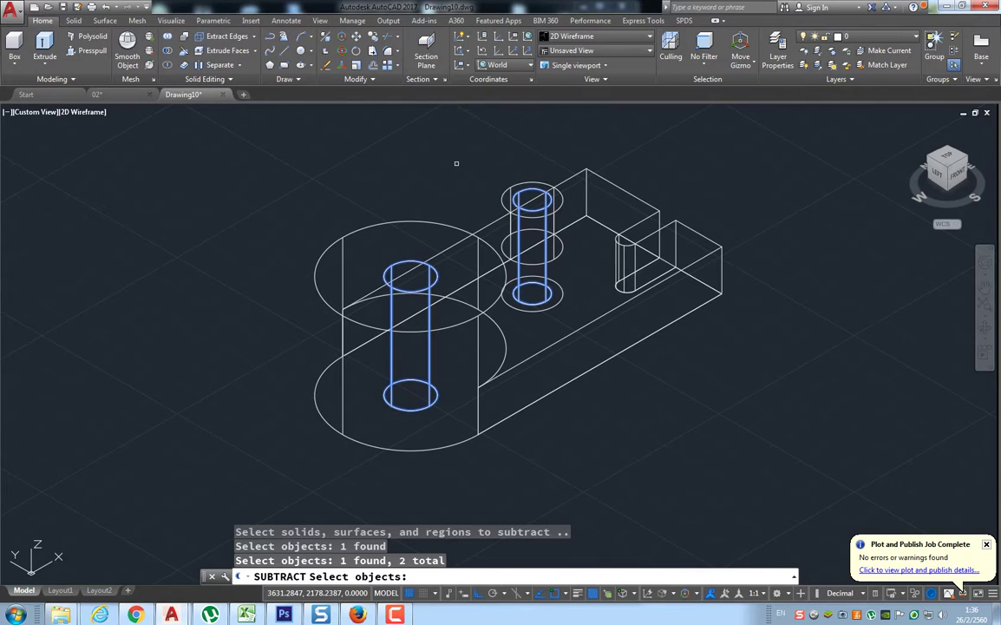
key(Return)
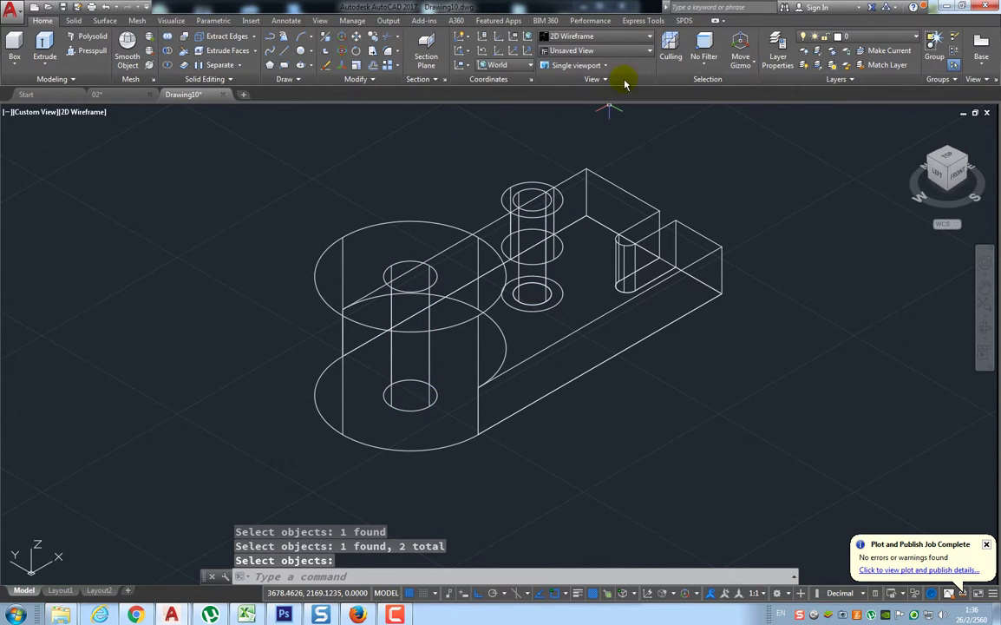
Preview the bracket in Shades of Gray, then return to 2D Wireframe.
click(630, 39)
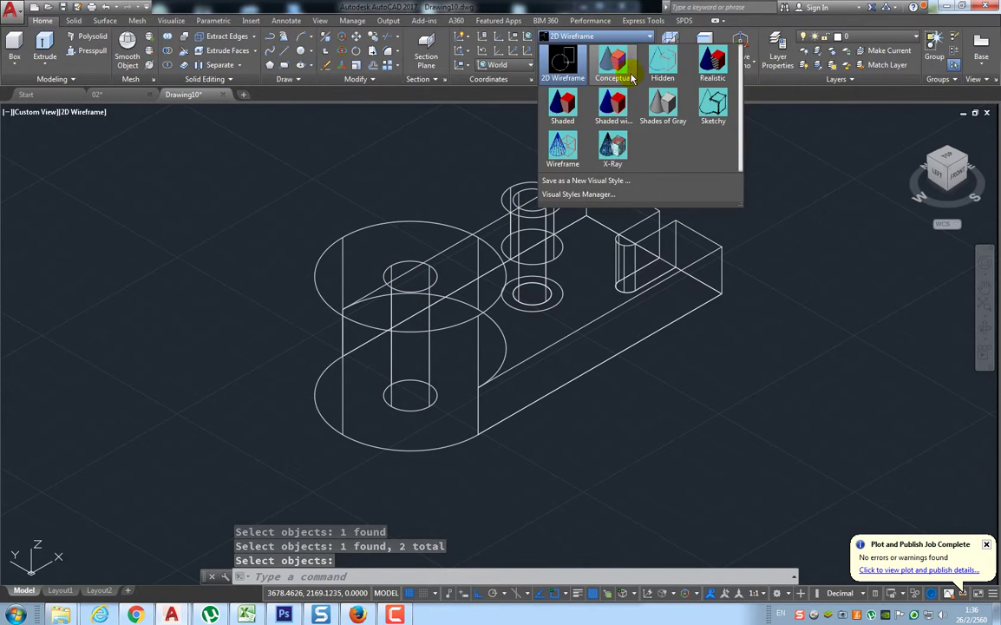
click(651, 98)
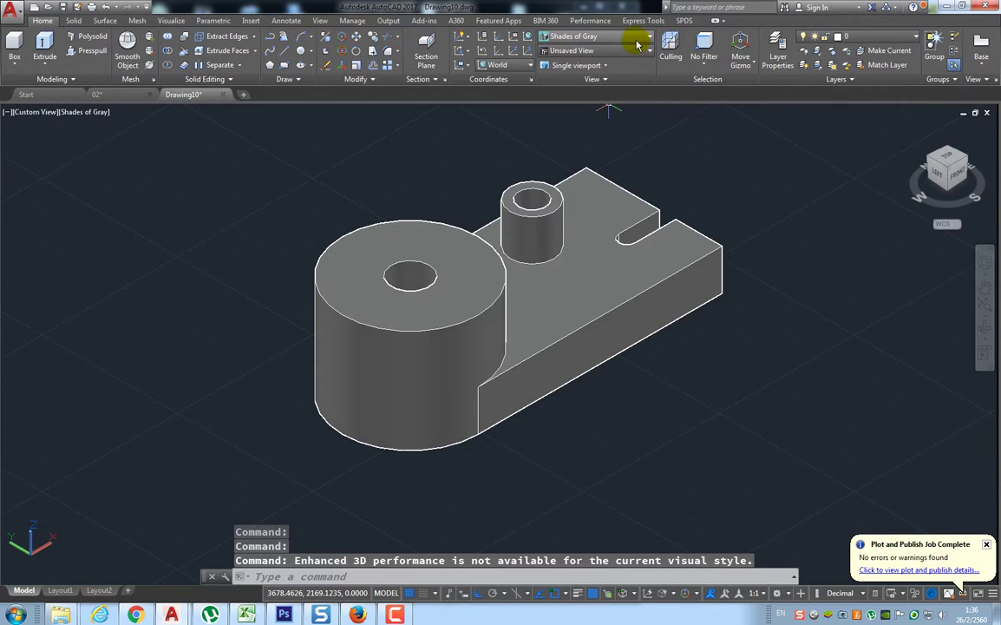
click(573, 36)
click(564, 62)
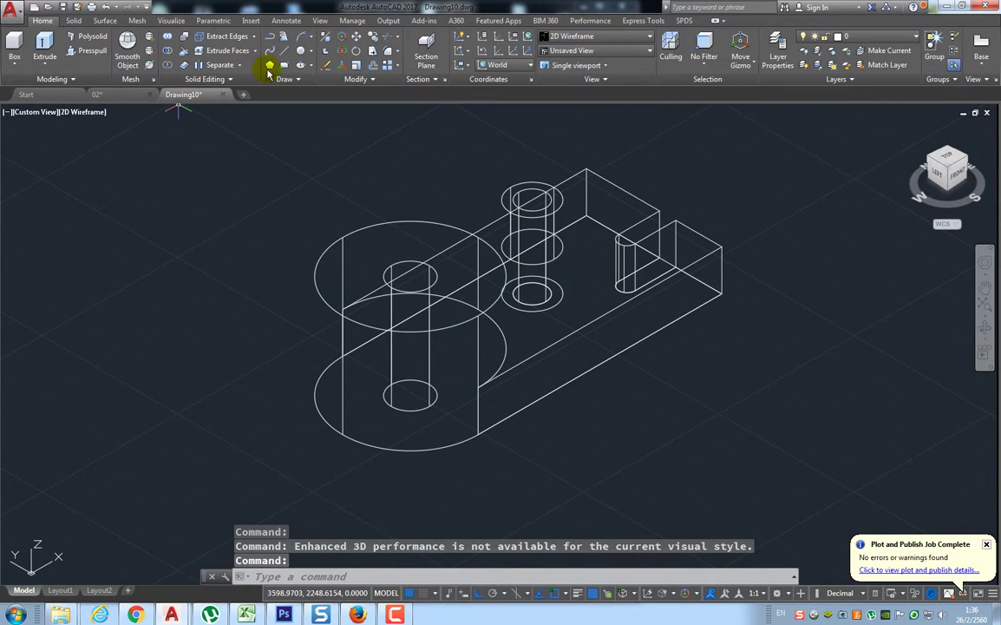
Draw a radius-14 circle on the hole's centre and extrude it 5 units downward.
click(301, 50)
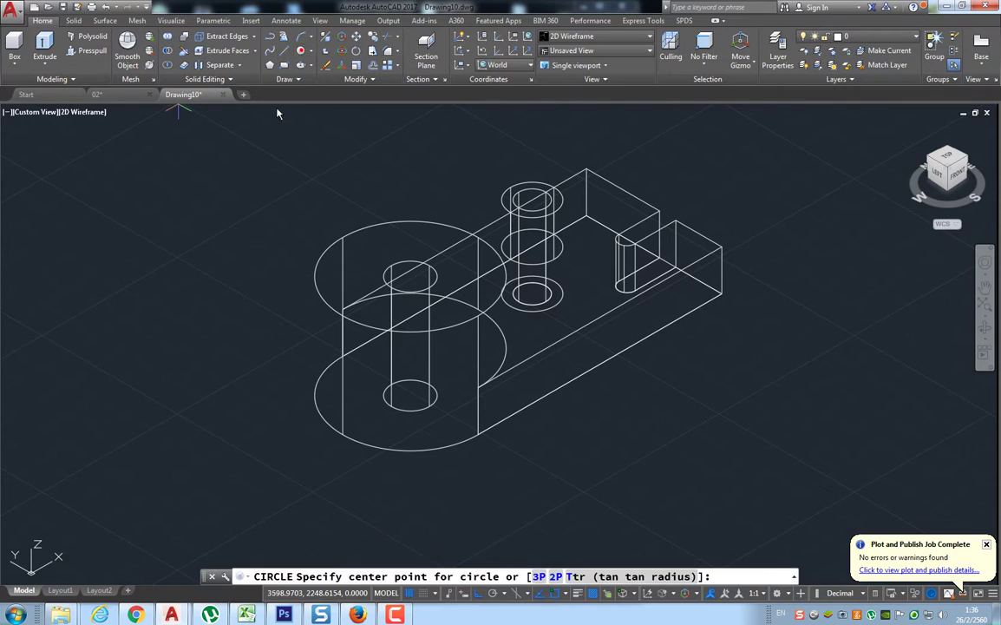
click(409, 274)
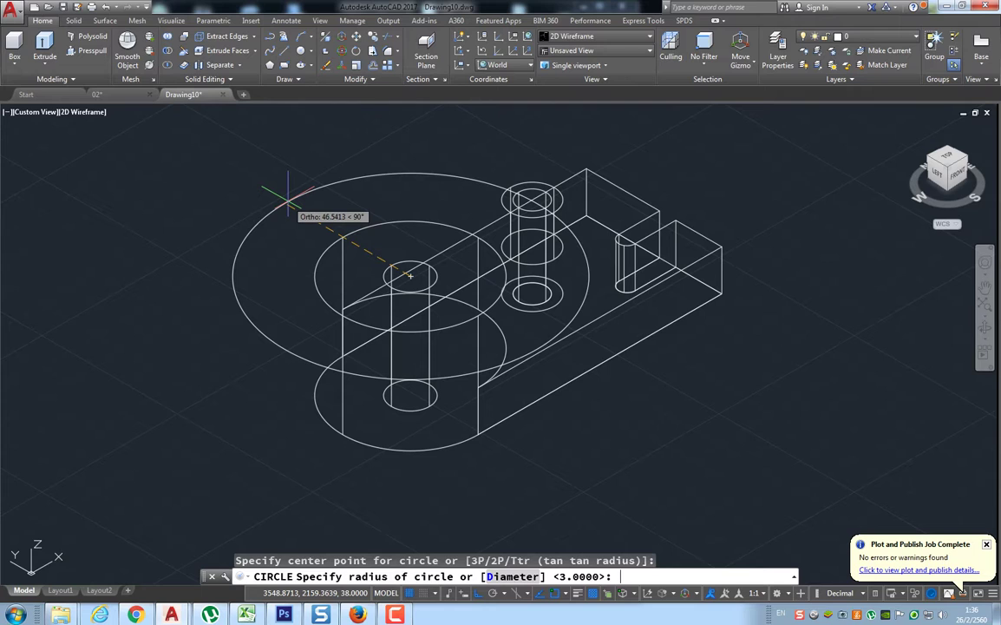
text(14)
key(Return)
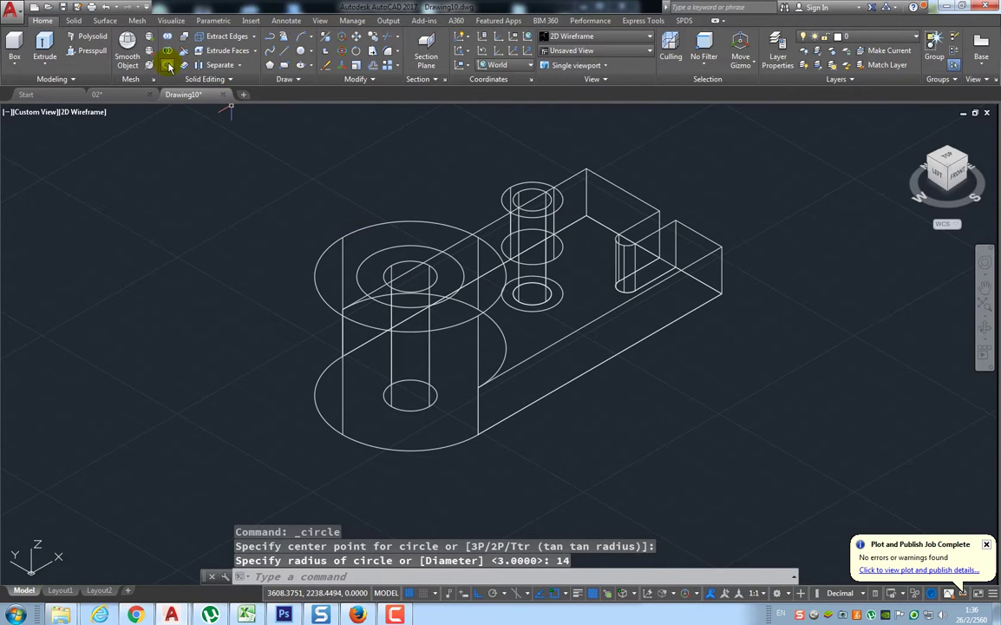
click(45, 48)
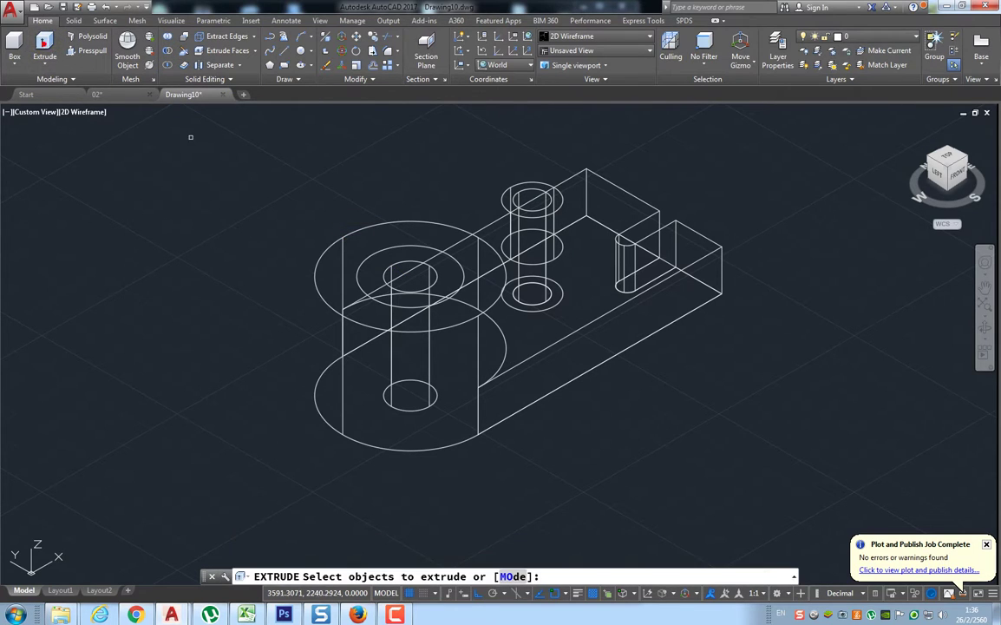
click(356, 274)
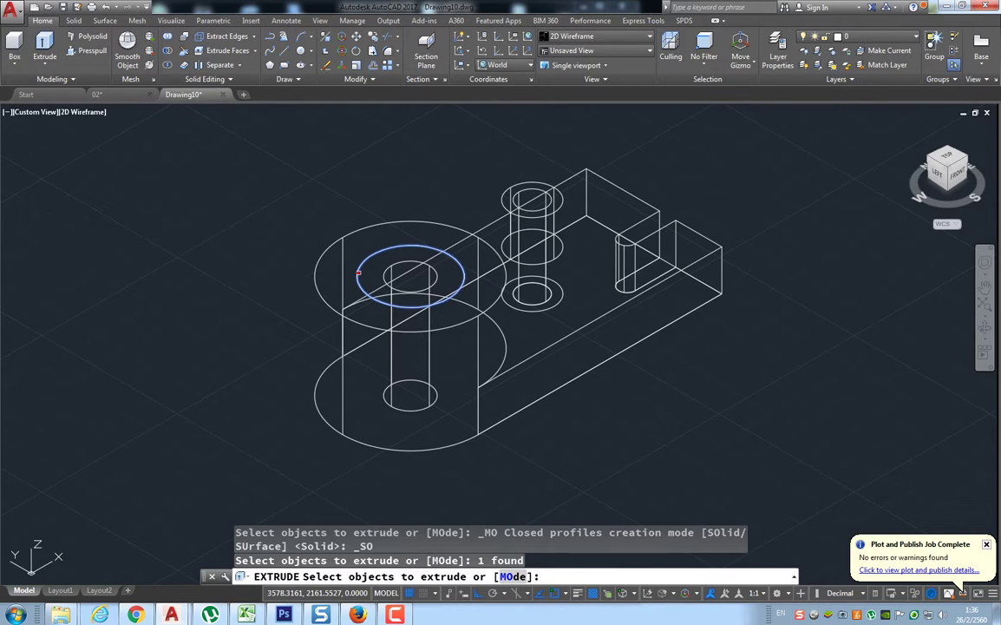
key(Return)
text(-5)
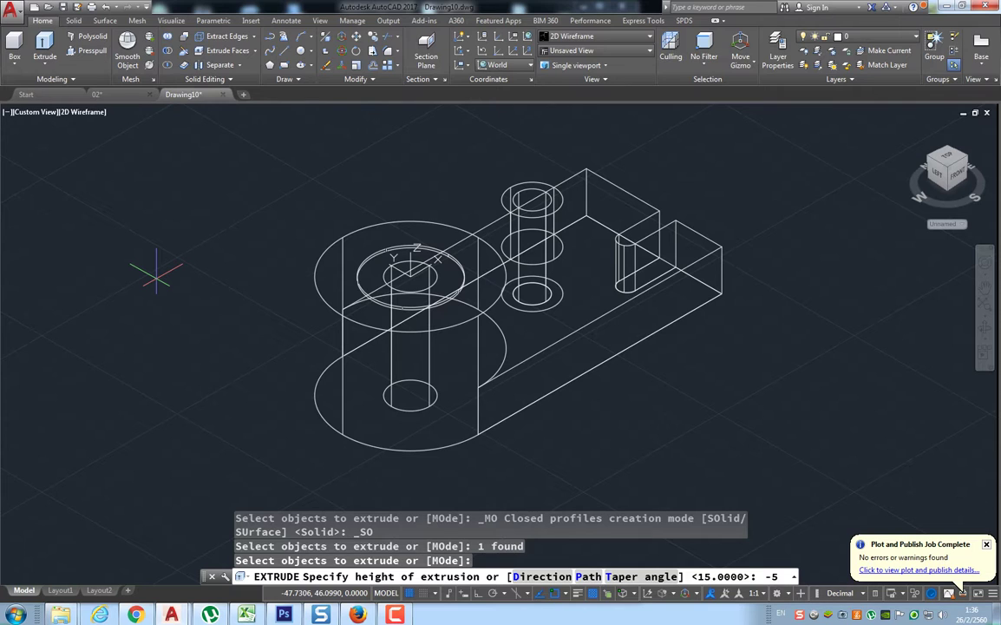
key(Return)
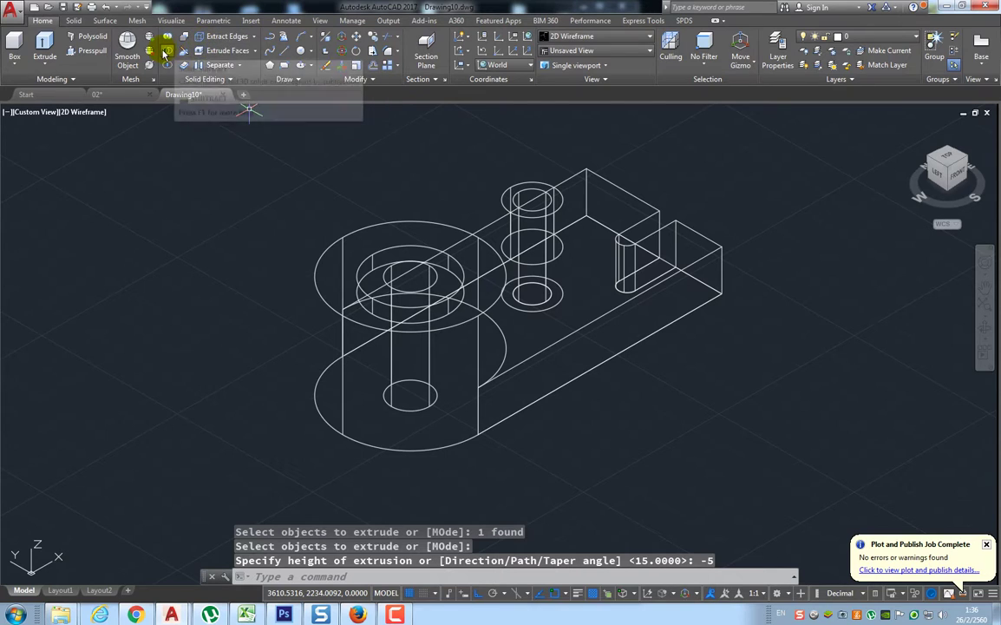
Subtract the new cylinder from the bracket to form the counterbore recess.
click(165, 54)
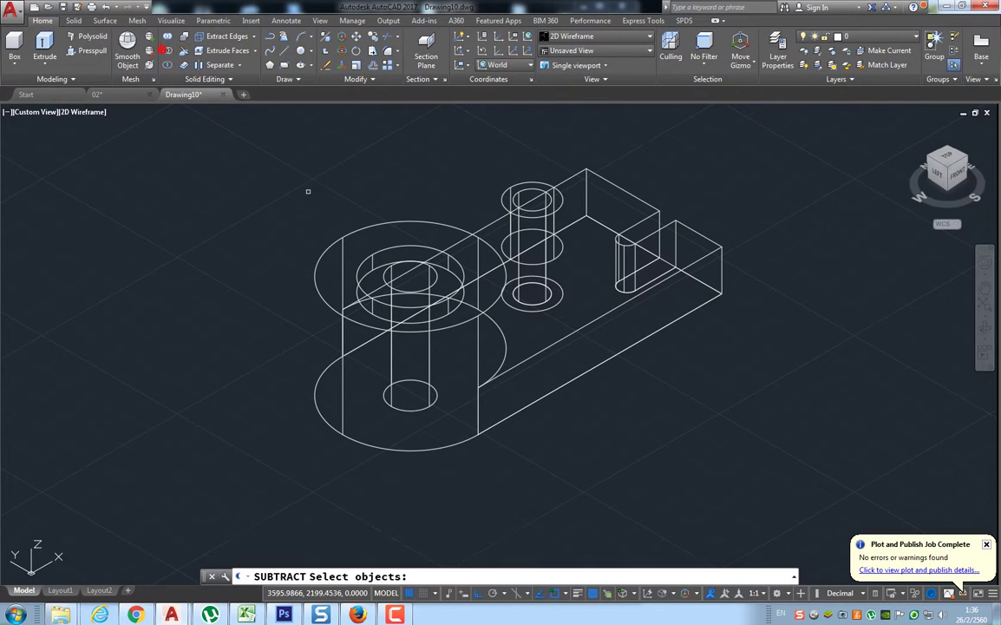
click(354, 231)
key(Return)
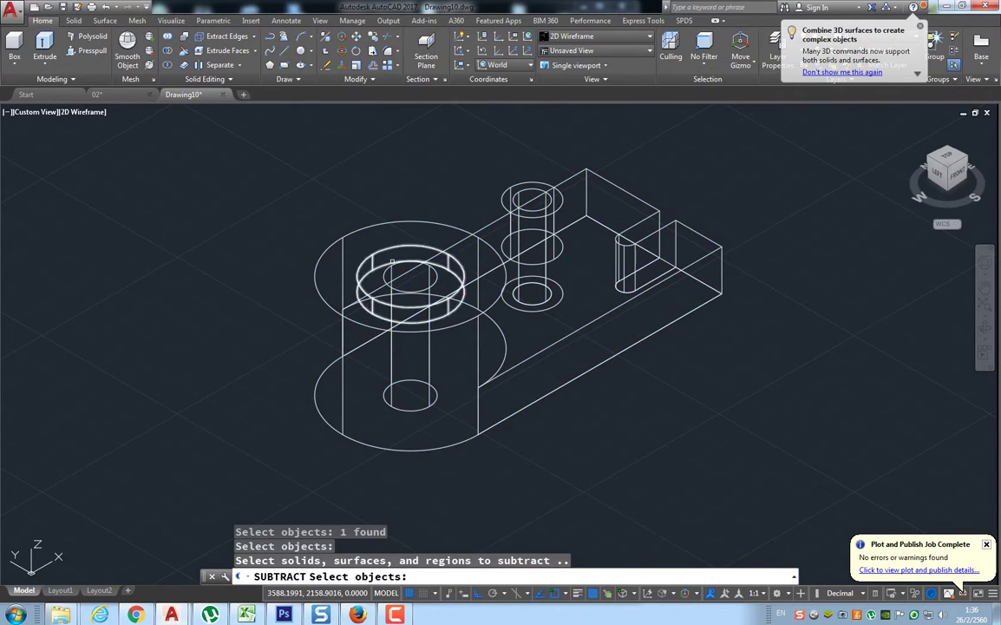
click(388, 250)
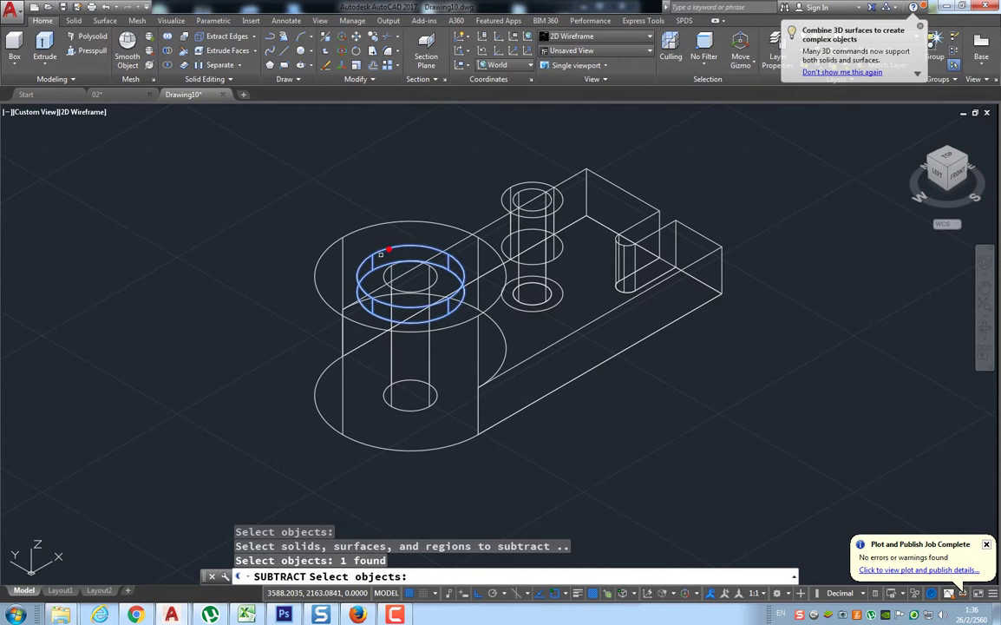
key(Return)
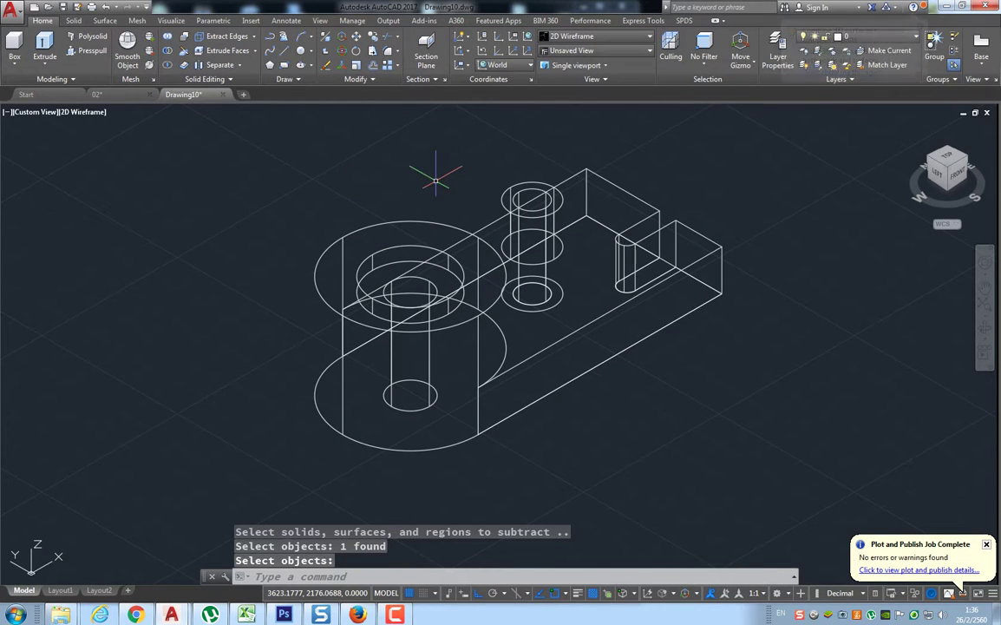
middle_drag(434, 185, 417, 190)
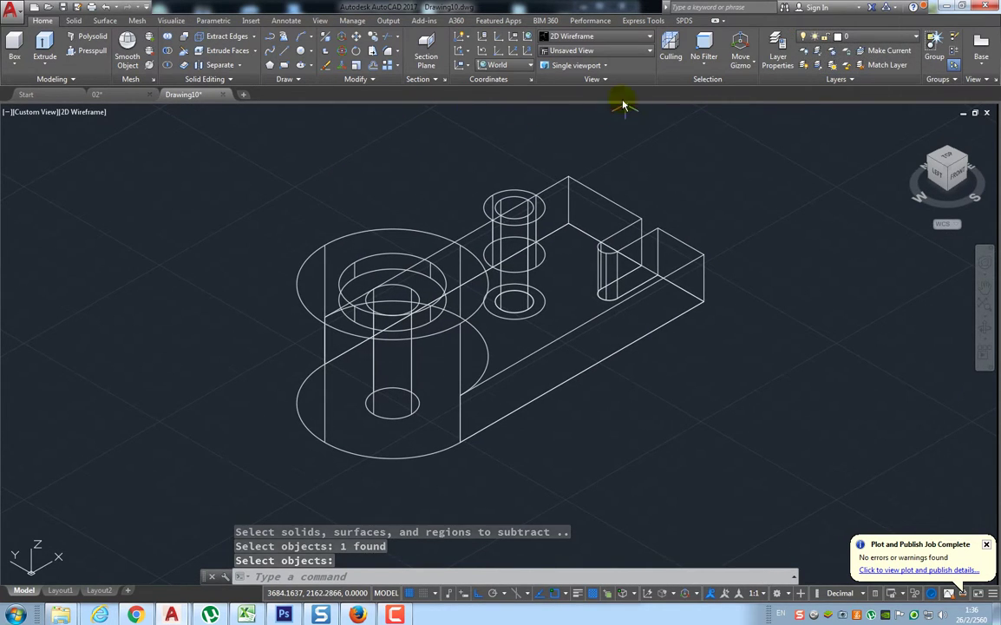
Shade the bracket in Shades of Gray and set the drafting standard to first-angle projection.
click(625, 36)
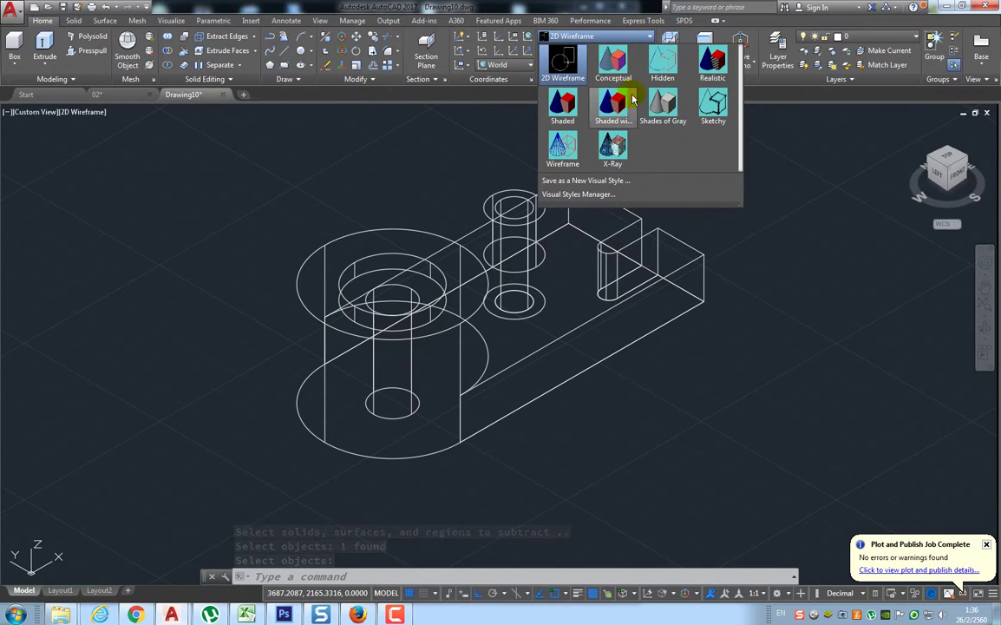
click(663, 104)
middle_drag(731, 179, 731, 216)
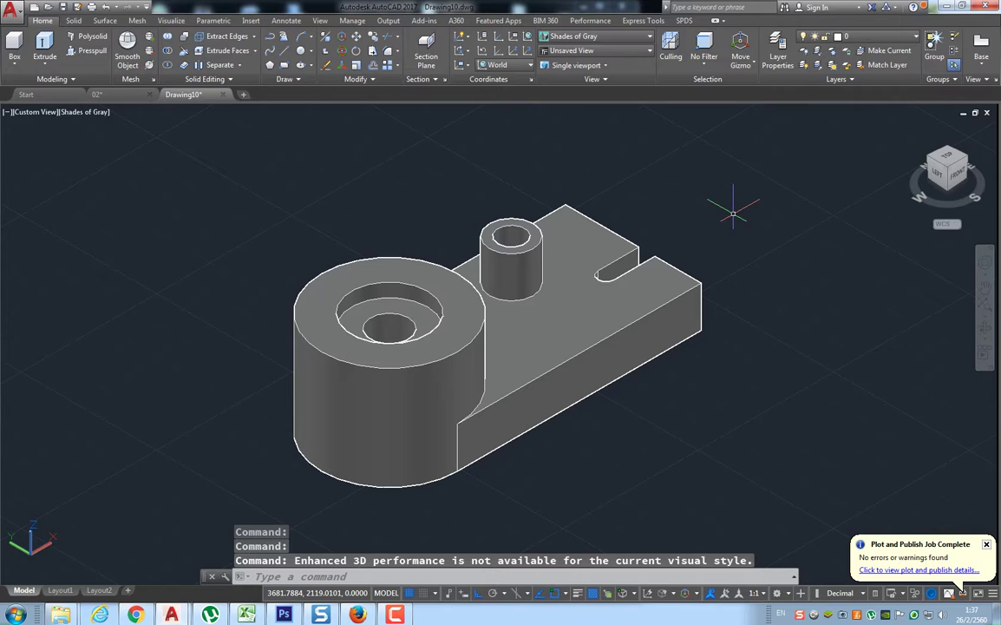
click(997, 82)
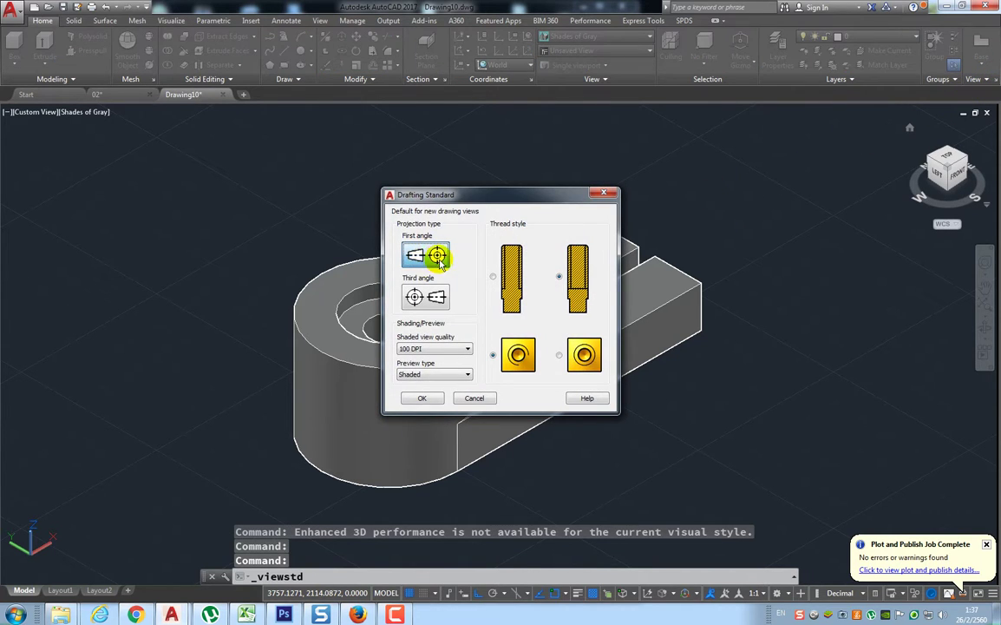
click(422, 398)
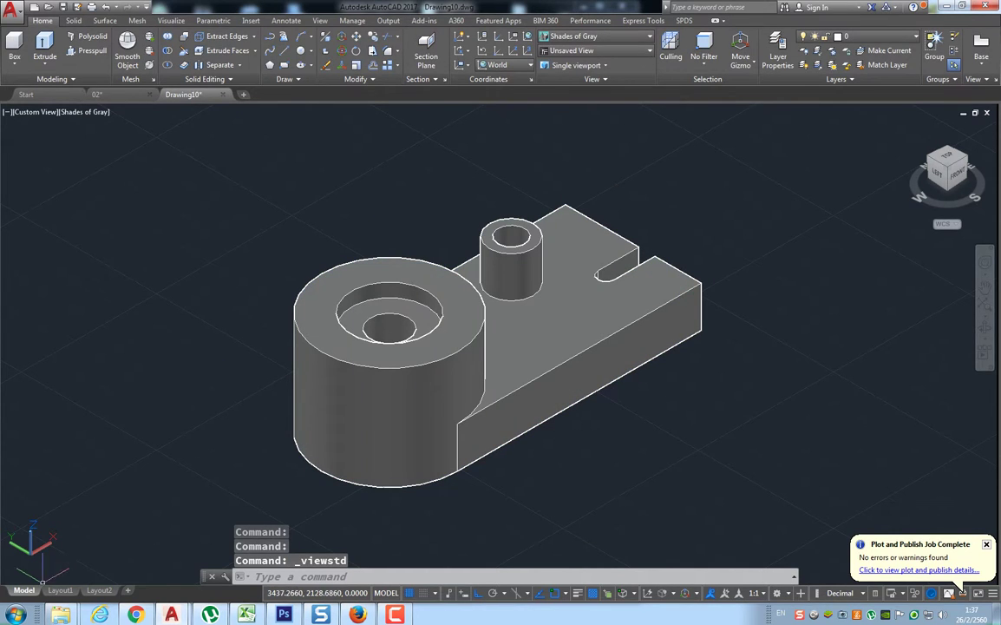
Delete the default viewport from the Layout1 sheet.
click(54, 590)
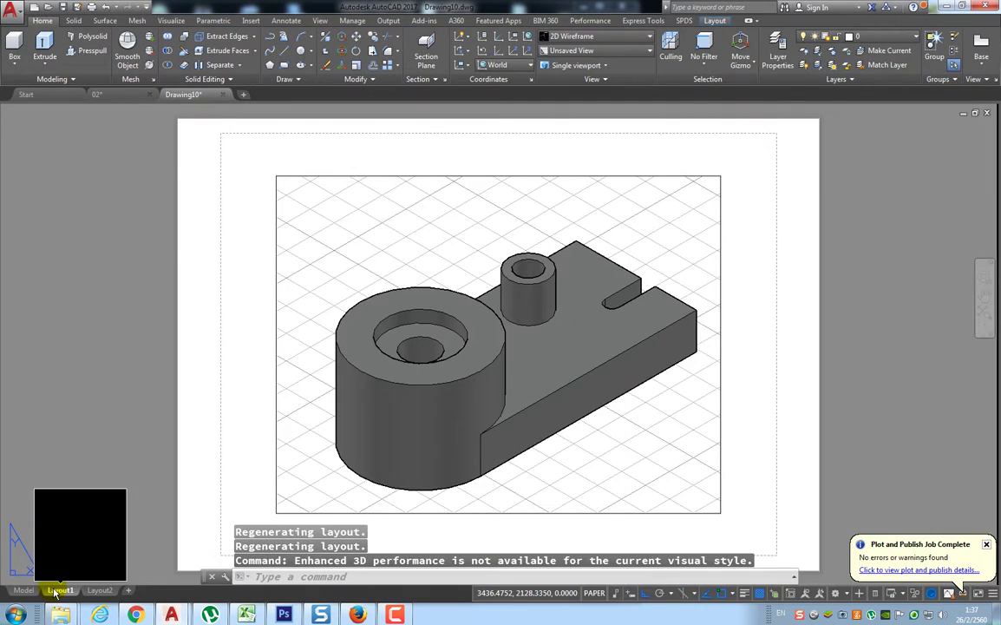
click(275, 425)
key(Delete)
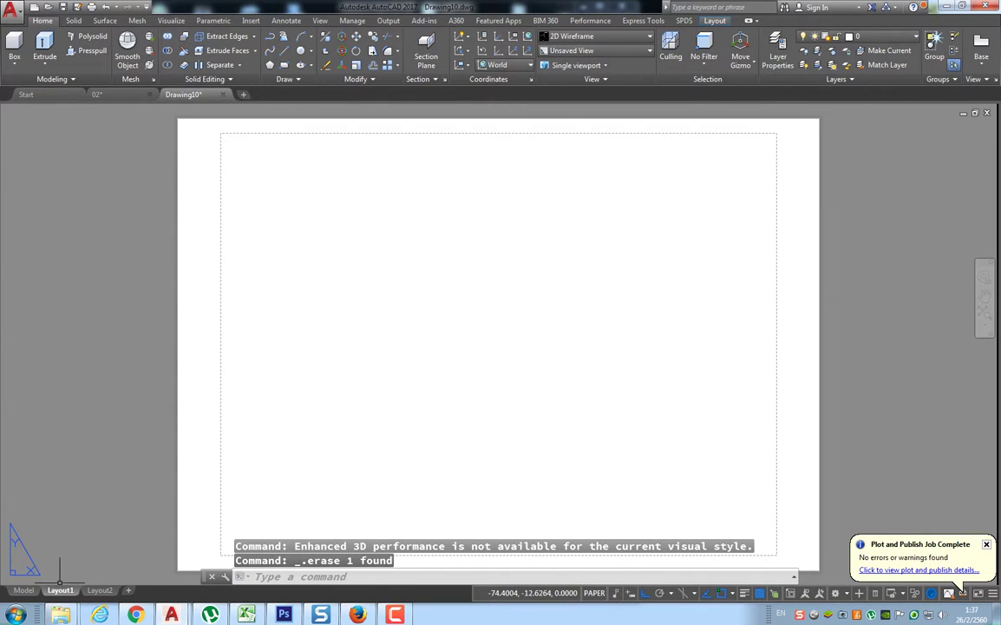
Edit the Layout1 page setup to use the DWG To PDF.pc3 plotter.
right_click(61, 592)
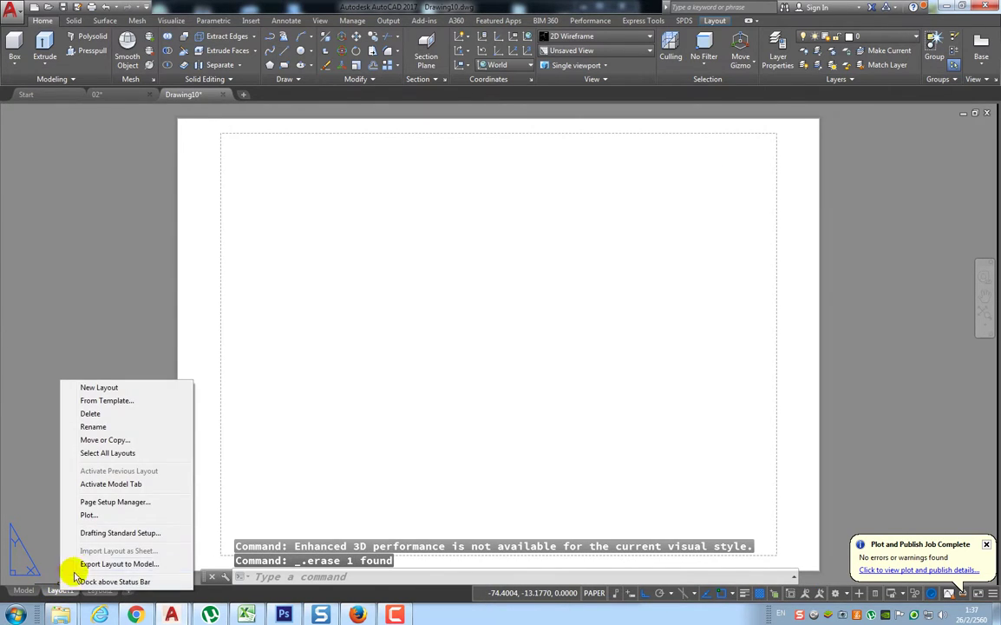
click(106, 504)
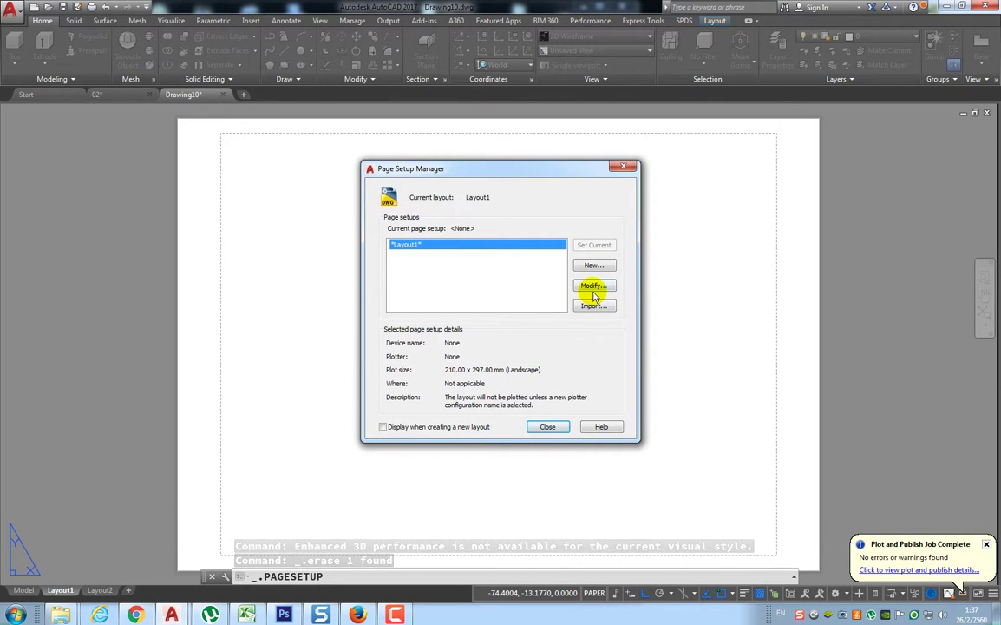
click(595, 286)
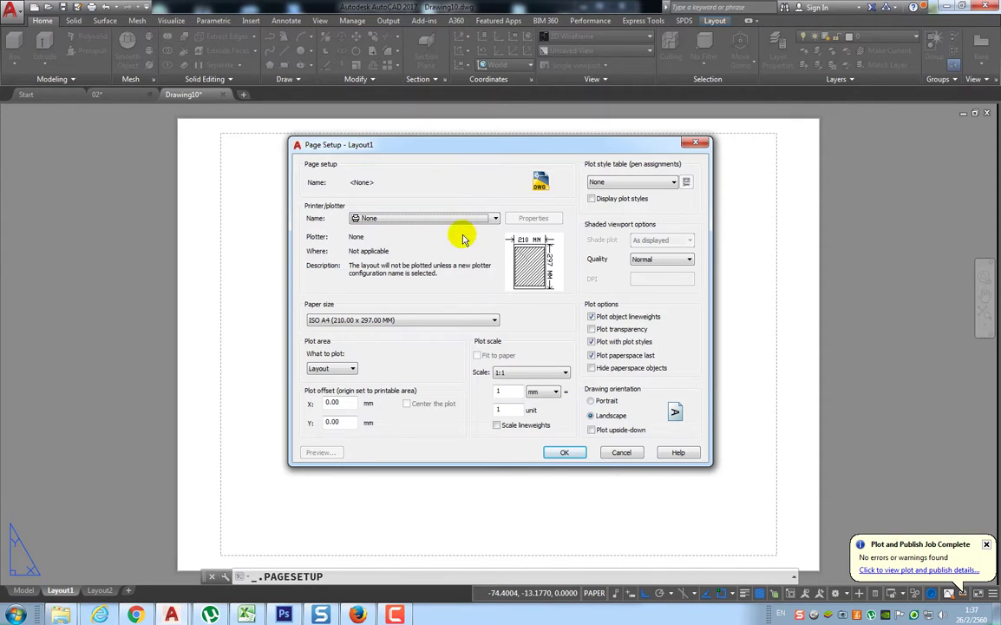
click(416, 218)
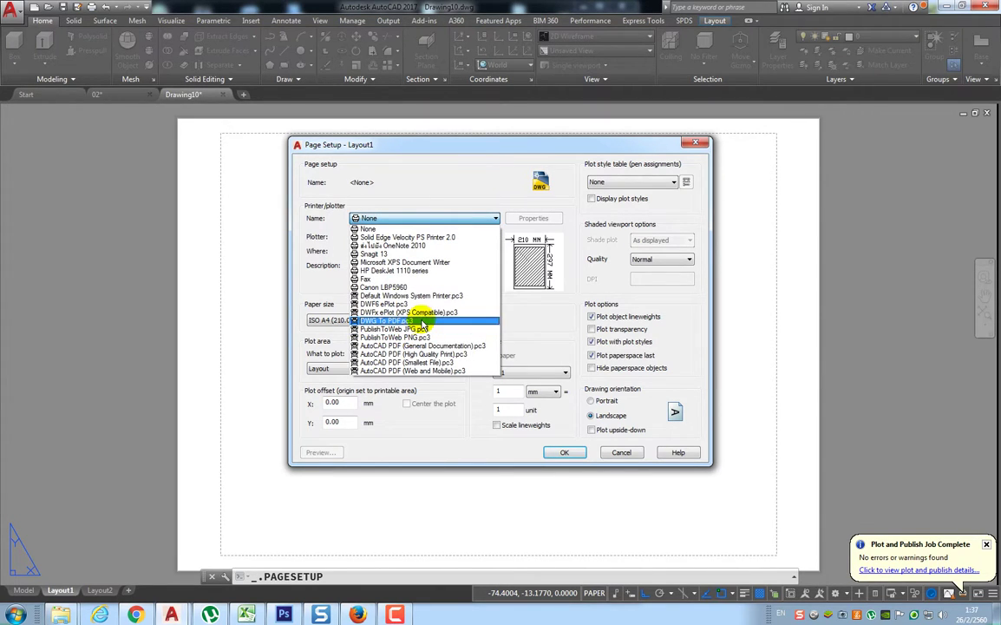
click(424, 321)
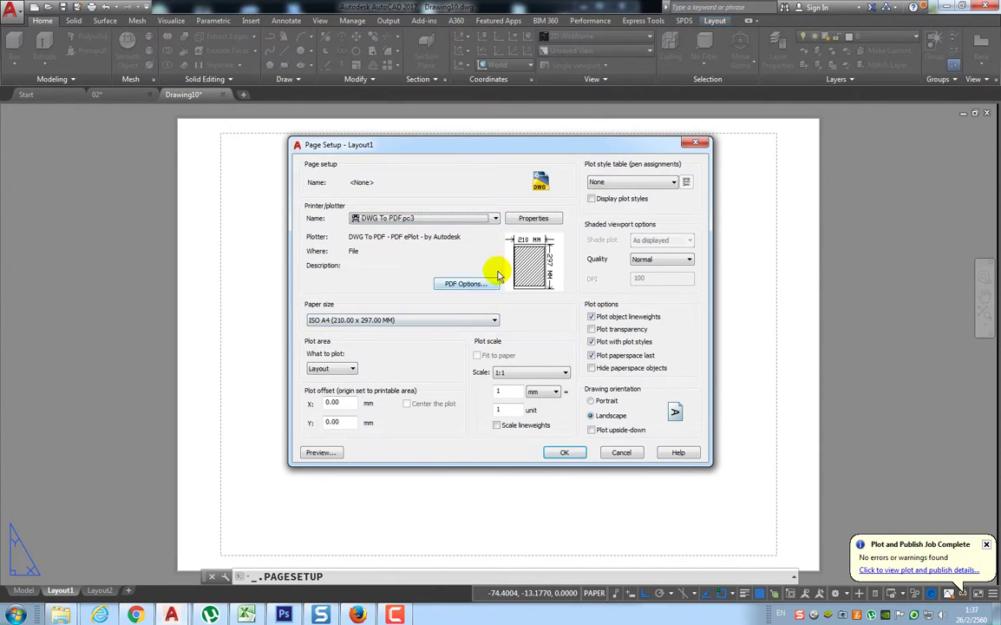
Set the paper to ISO full bleed A4 (210 x 297 mm) in portrait orientation.
click(527, 219)
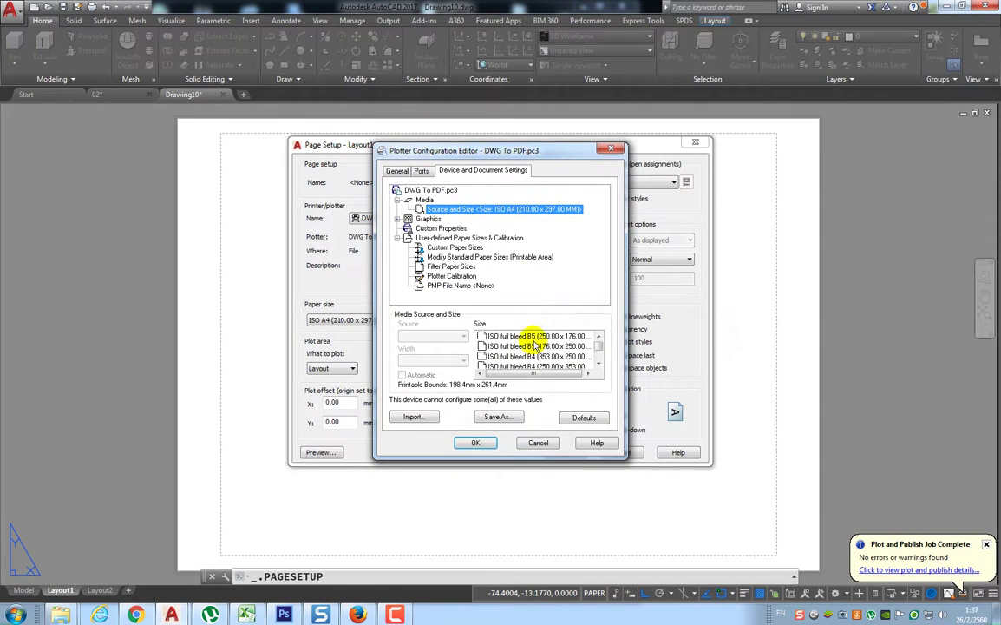
click(598, 365)
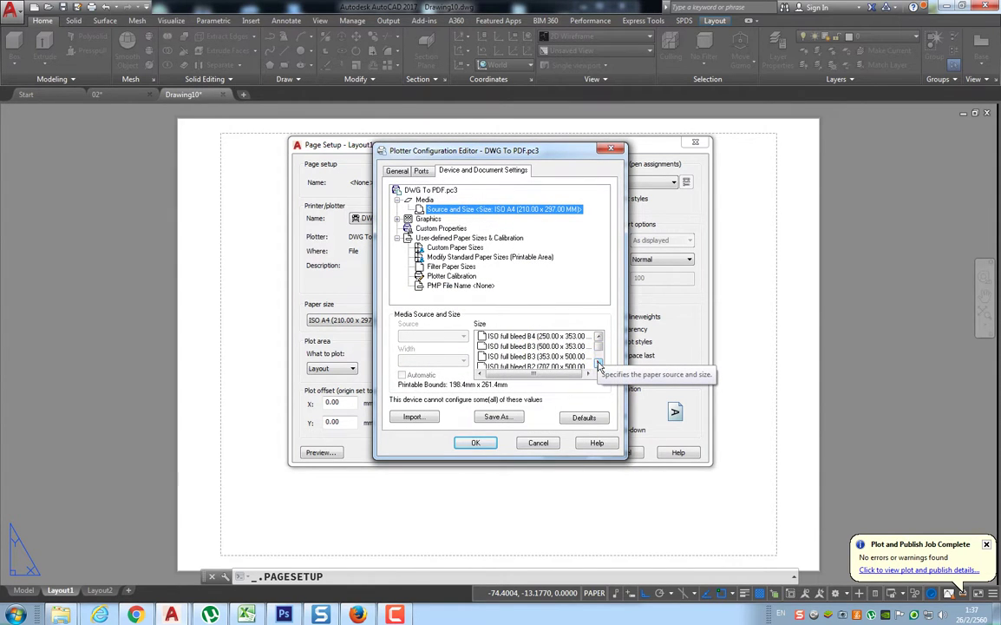
drag(598, 364, 595, 368)
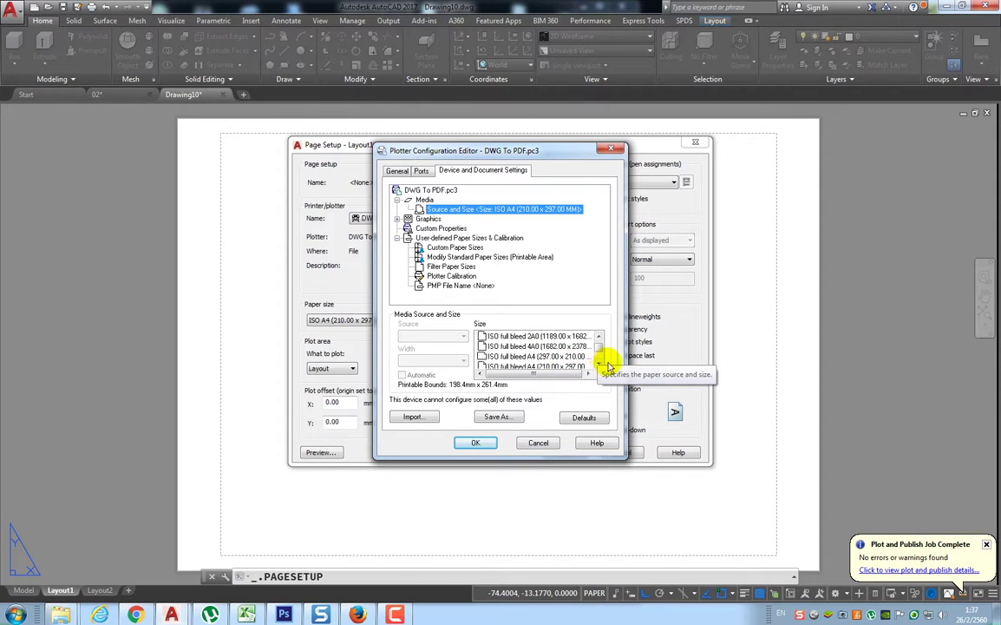
click(599, 366)
click(552, 356)
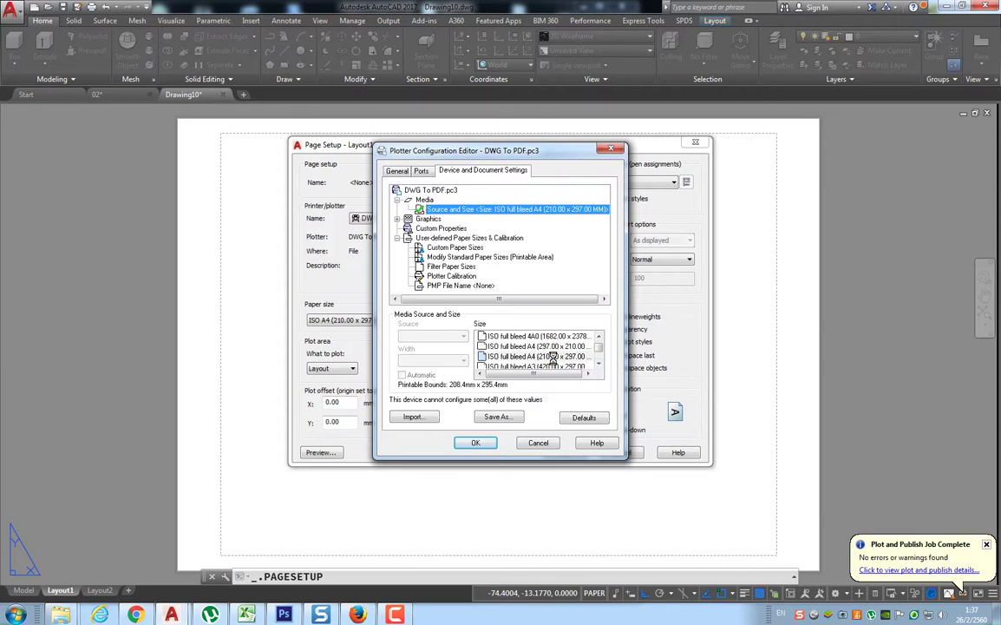
click(552, 356)
click(475, 445)
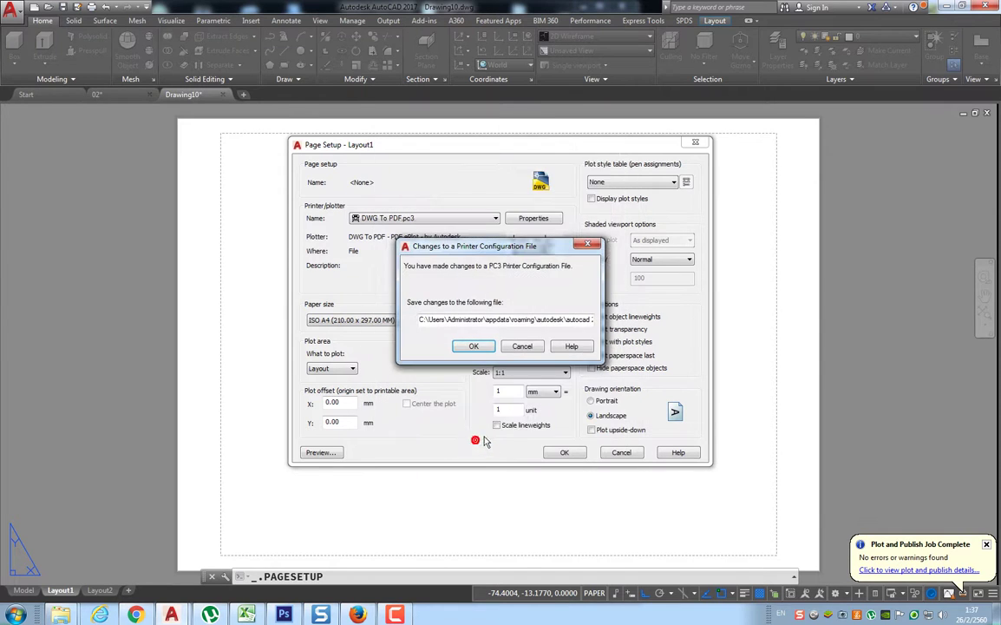
click(476, 346)
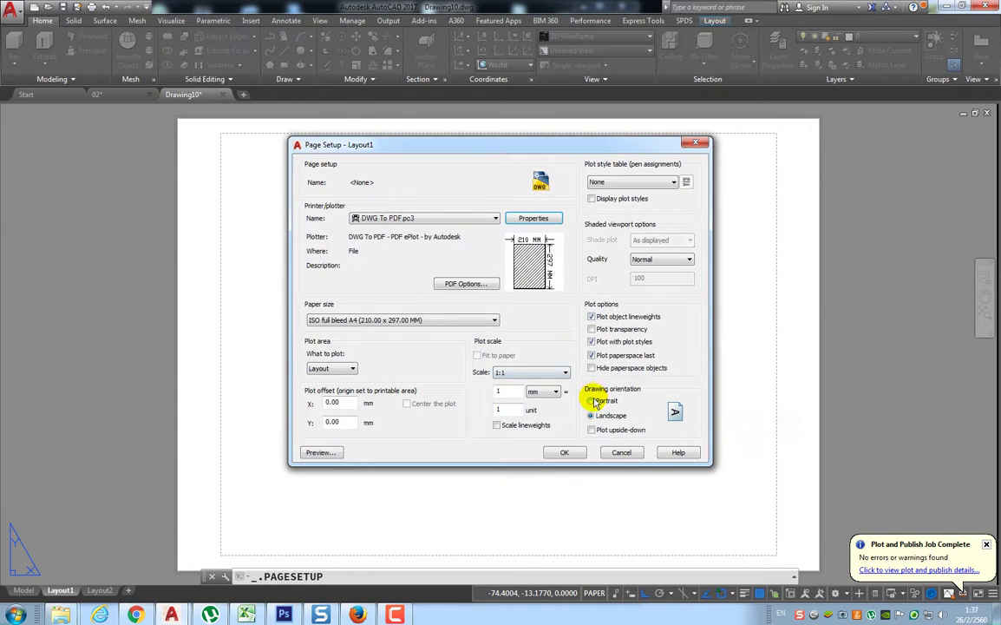
click(594, 401)
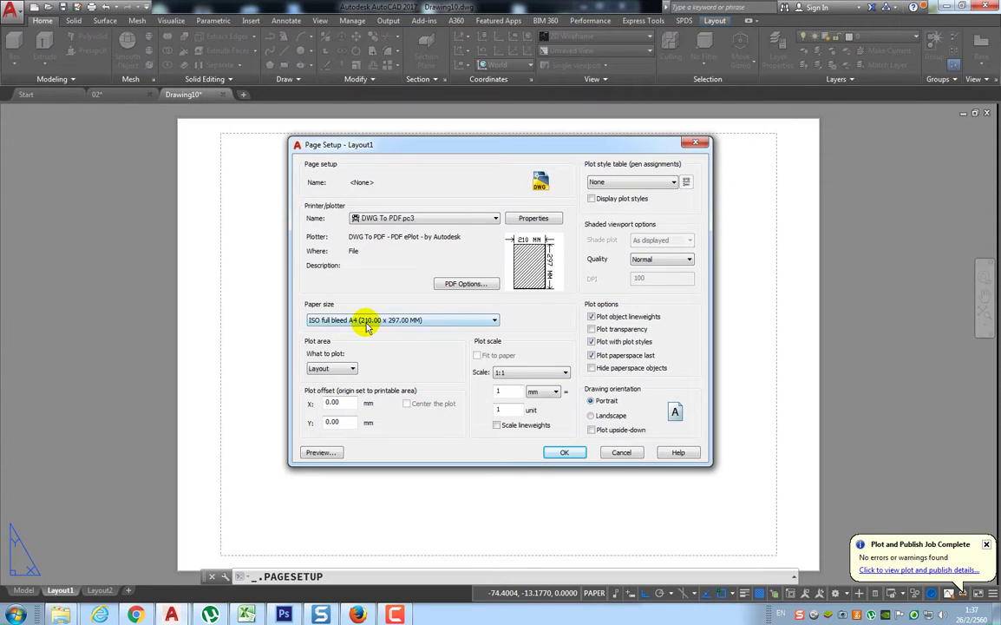
click(560, 453)
Insert A4.dwg as the title-block frame on Layout1 at the origin, scale 1.
click(548, 428)
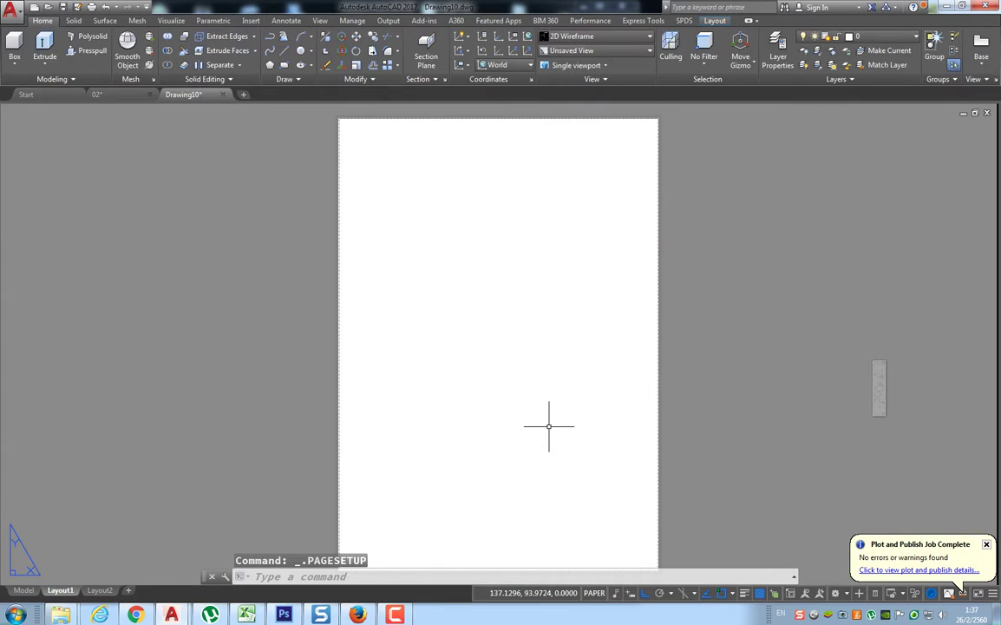
scroll(524, 426, down, 2)
mouse_move(525, 425)
middle_down()
mouse_move(459, 396)
mouse_move(424, 360)
middle_up()
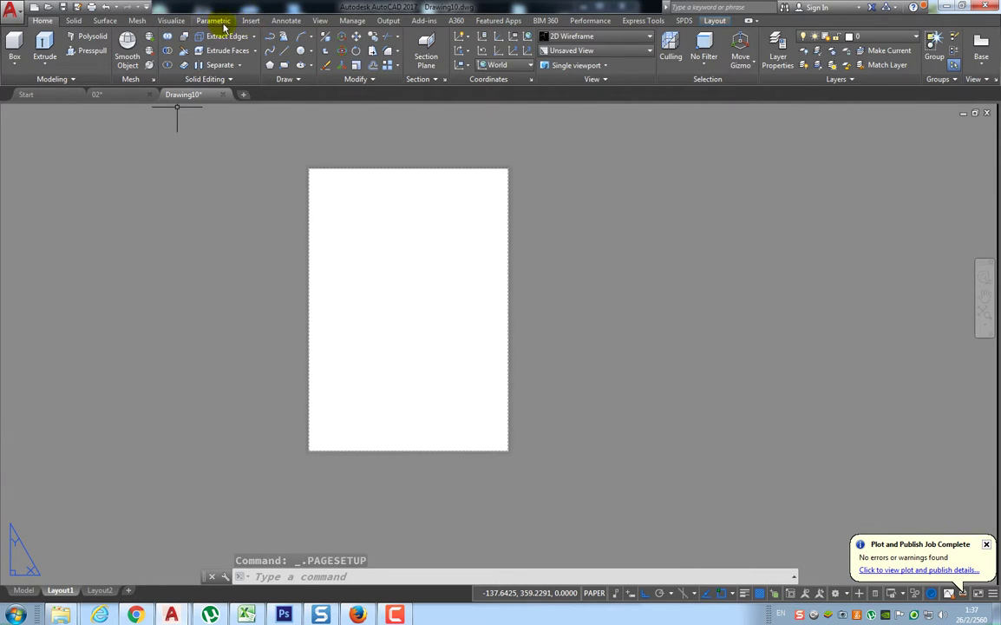
click(250, 20)
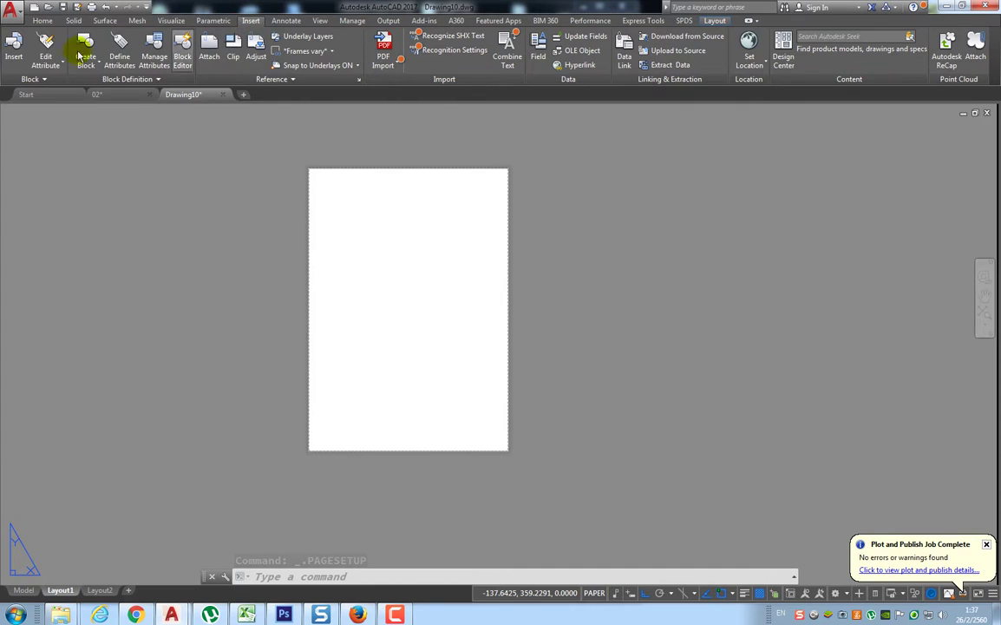
click(12, 64)
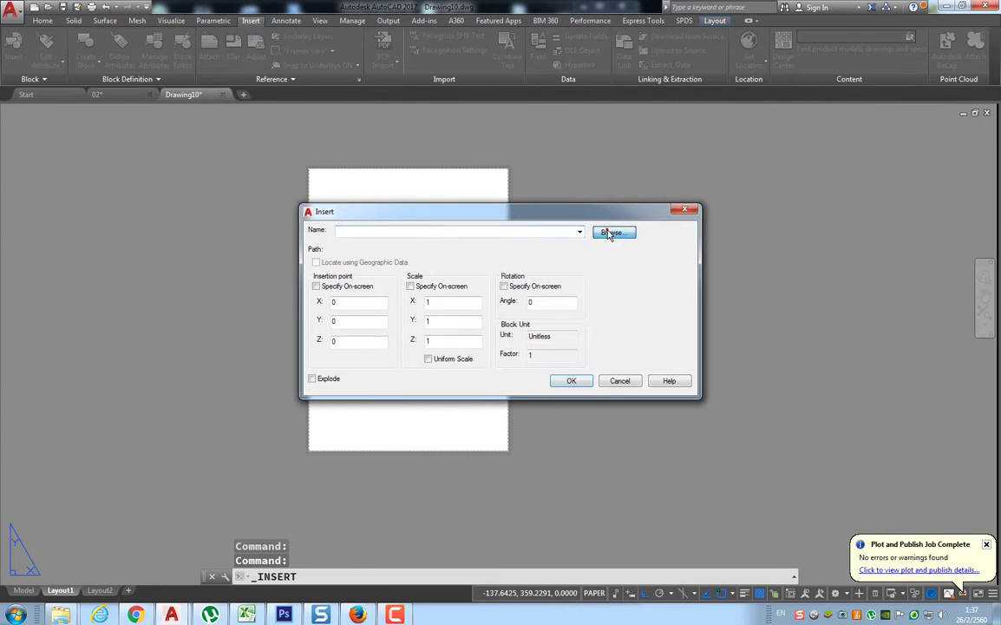
click(611, 233)
drag(531, 219, 530, 368)
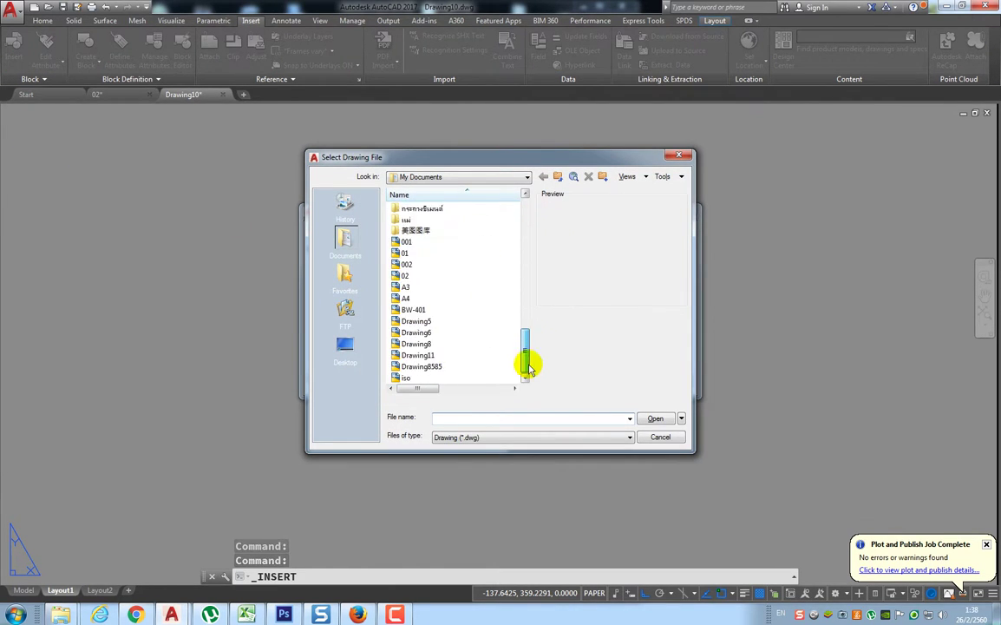
double_click(403, 297)
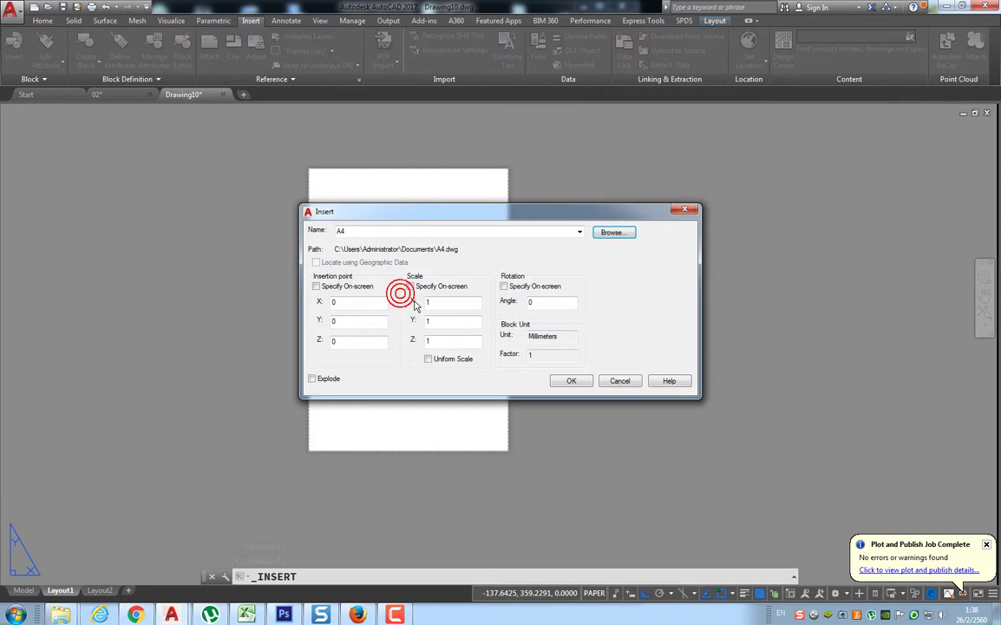
click(571, 380)
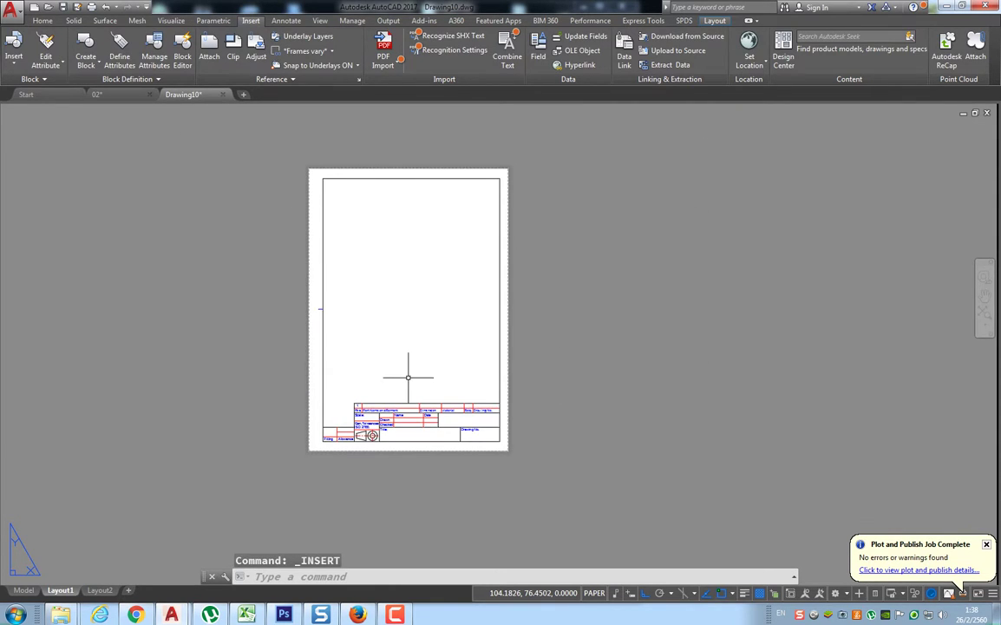
Zoom and pan so the framed A4 sheet is centred in view.
scroll(408, 376, up, 2)
scroll(408, 377, up, 2)
scroll(408, 377, down, 2)
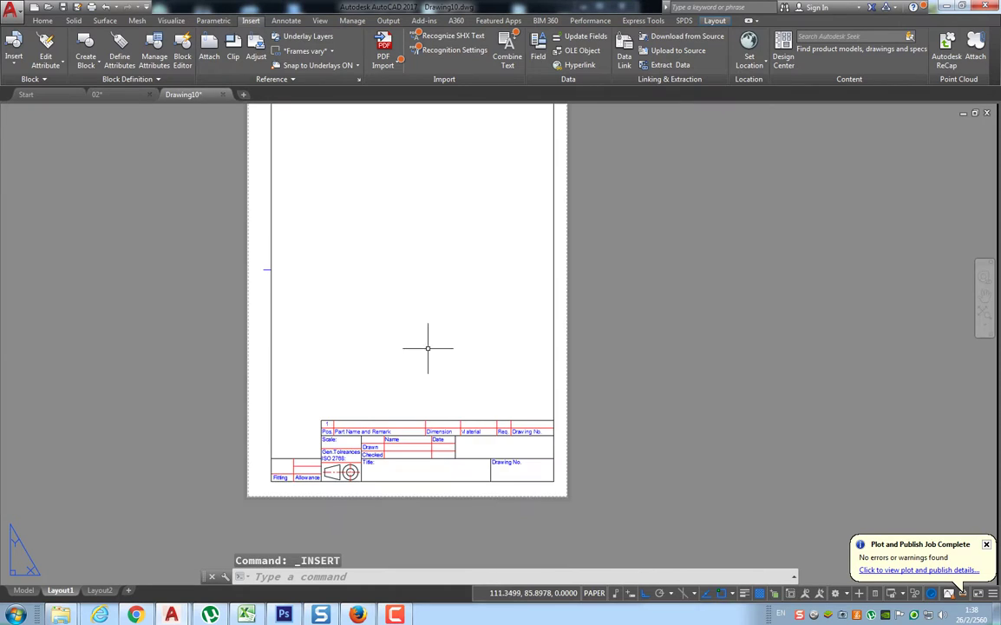
middle_drag(427, 346, 448, 389)
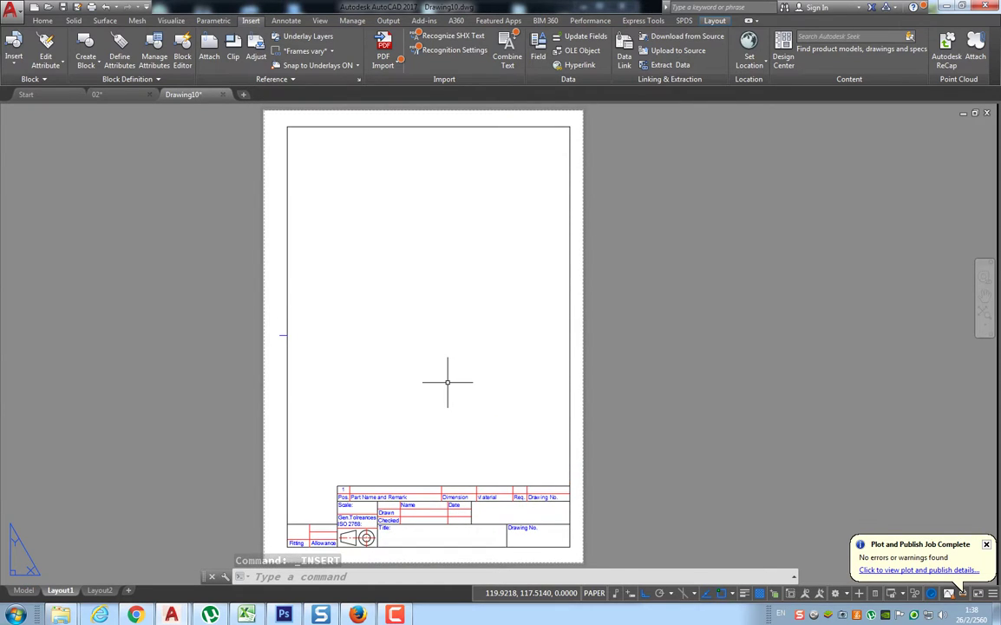
scroll(448, 382, up, 2)
mouse_move(447, 376)
middle_down()
mouse_move(496, 283)
mouse_move(502, 407)
middle_up()
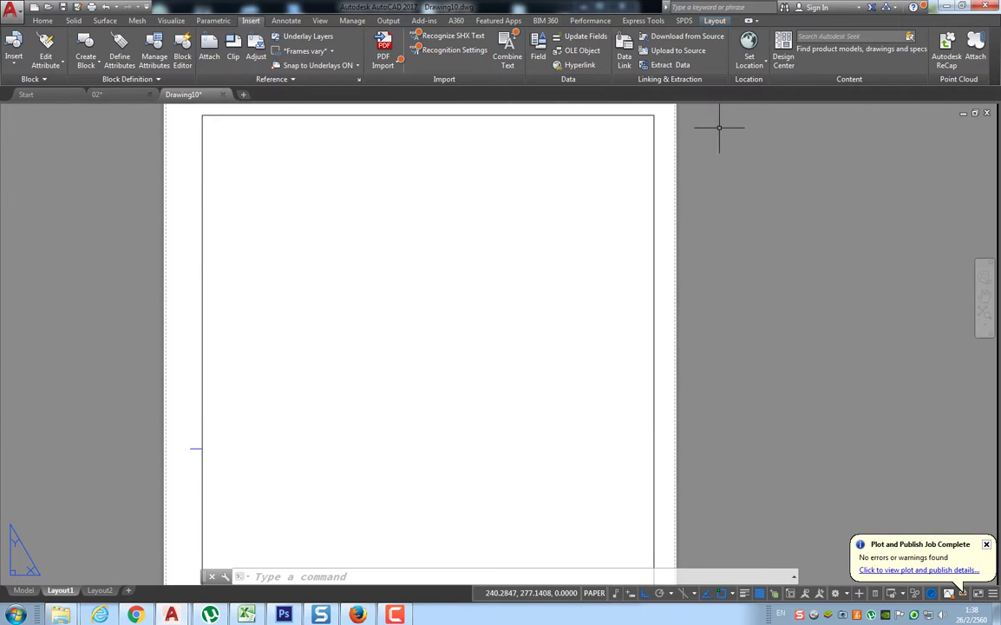
Start a base view from Model Space at 1:1 scale.
click(39, 22)
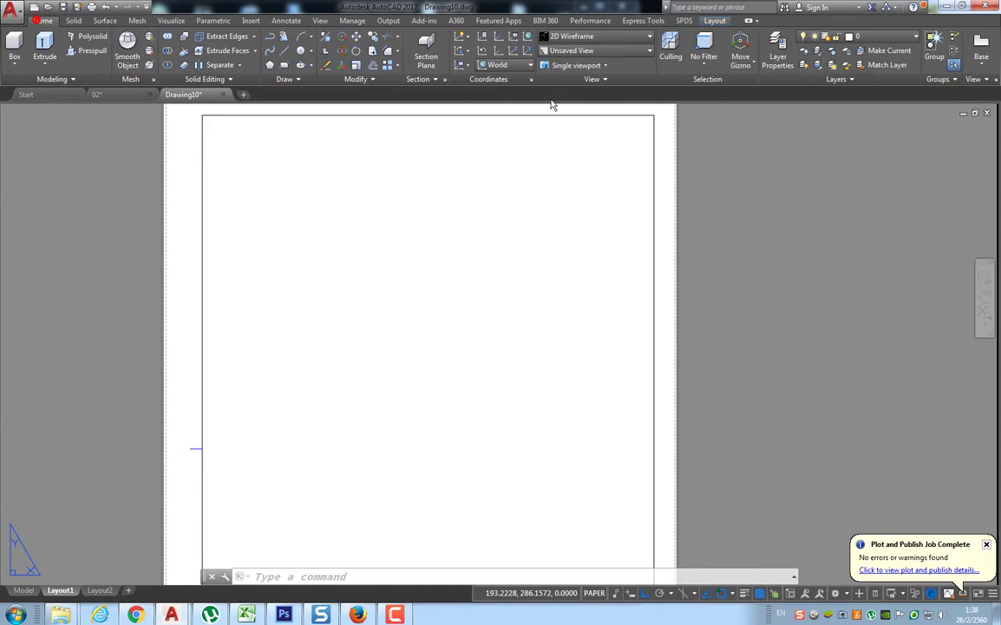
click(981, 59)
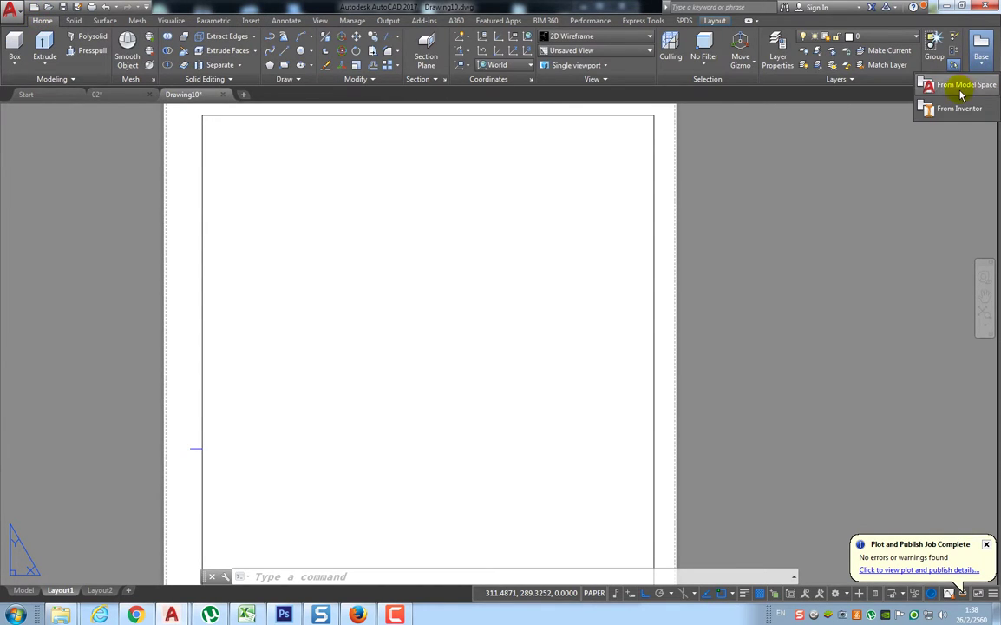
click(961, 87)
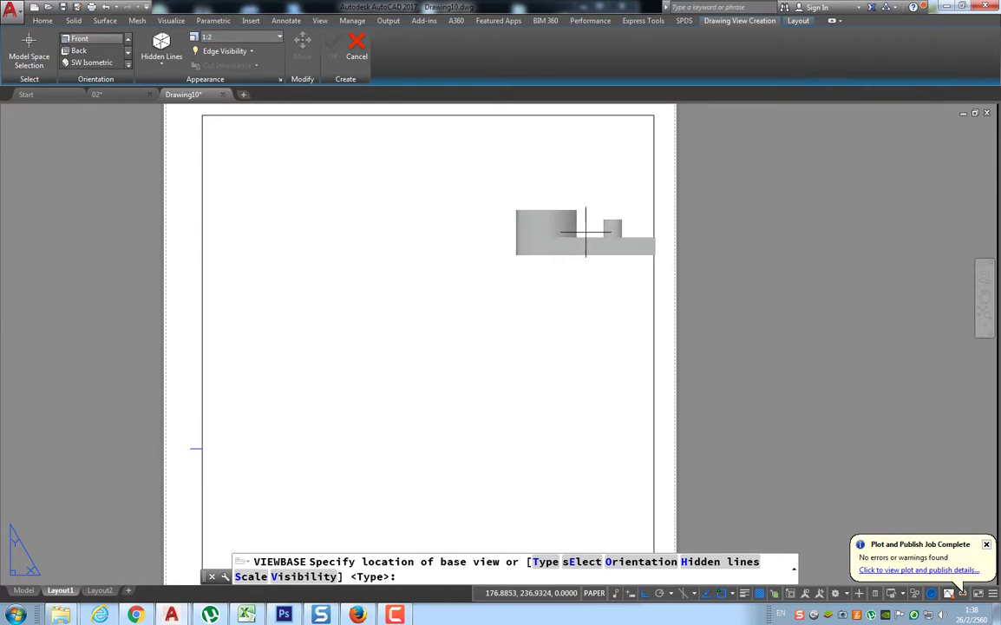
click(279, 38)
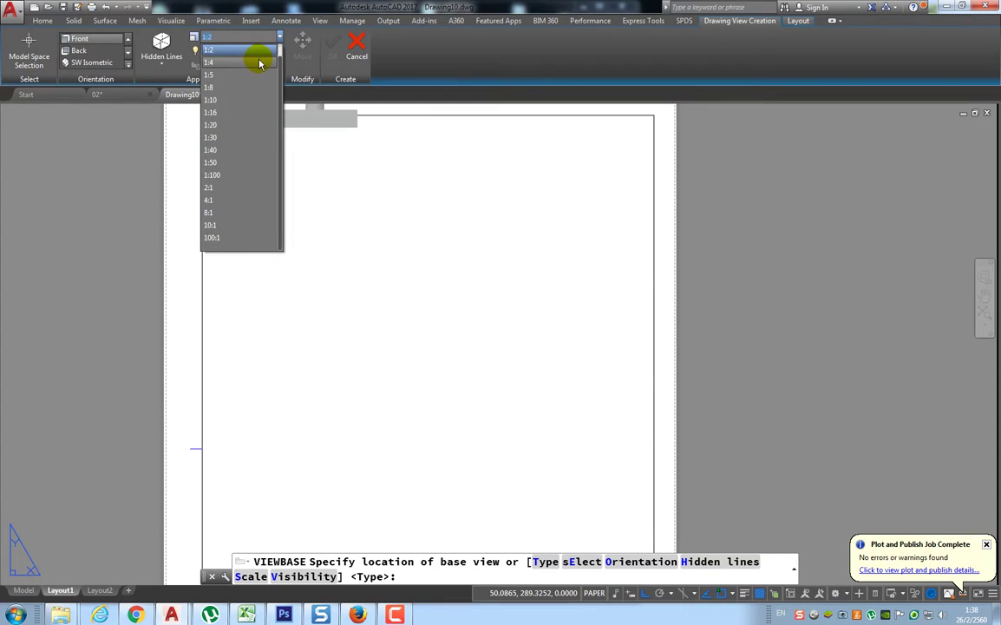
click(258, 50)
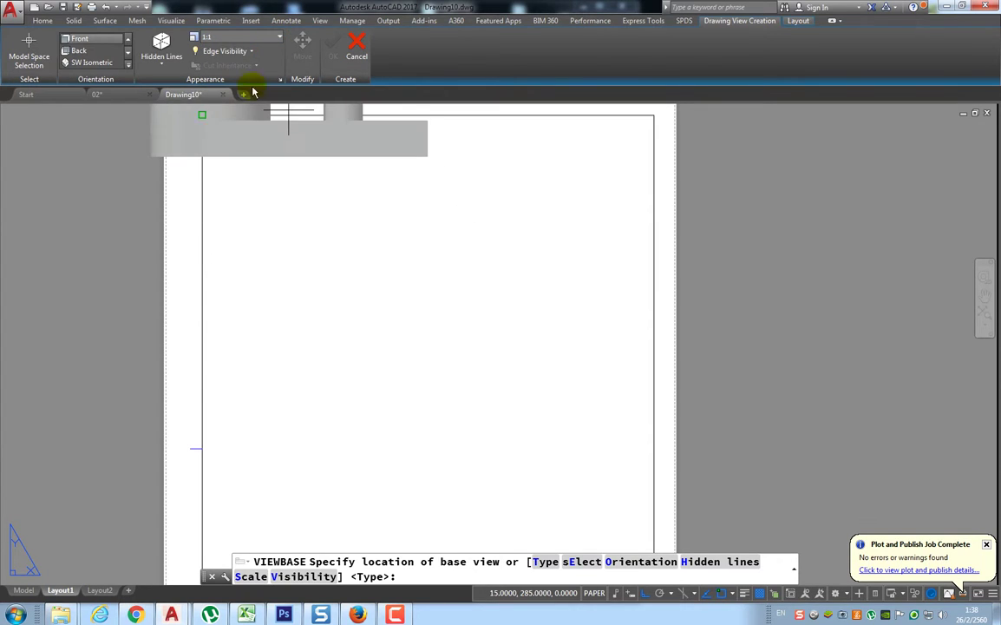
Set the base view orientation to Top and place it above the title block.
click(129, 64)
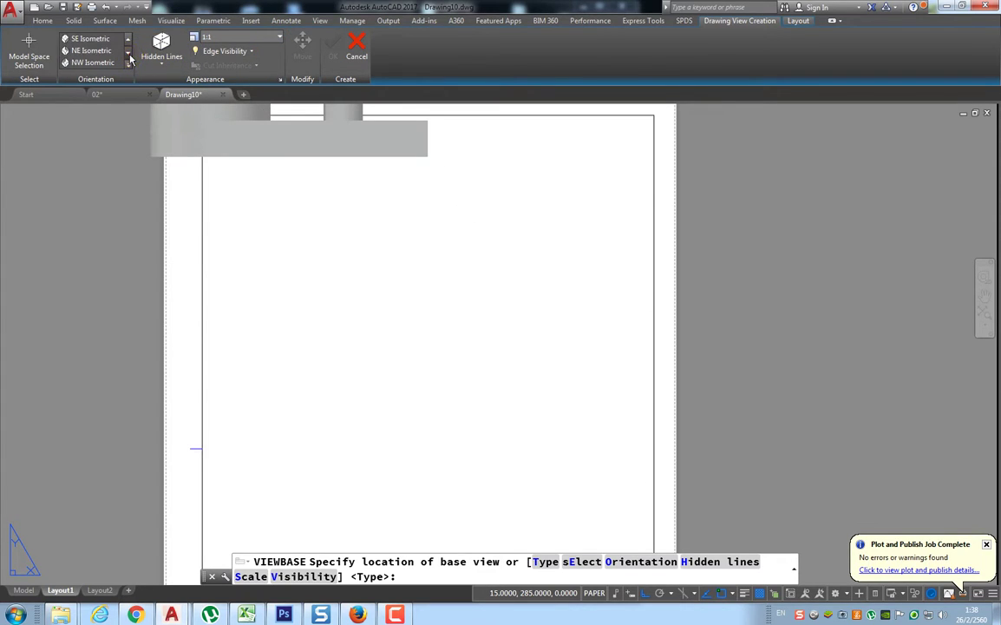
click(127, 40)
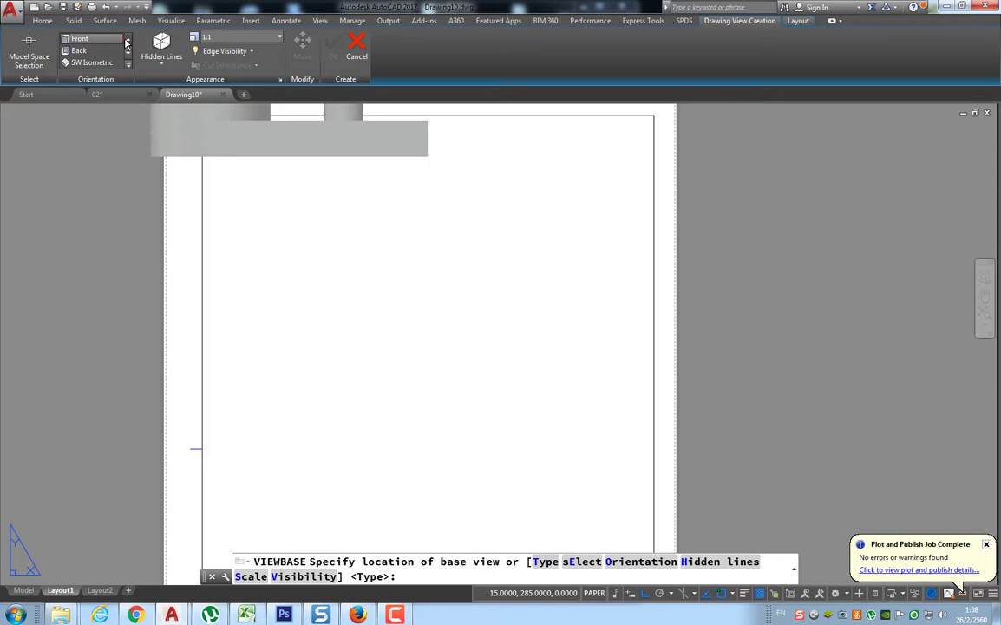
click(126, 41)
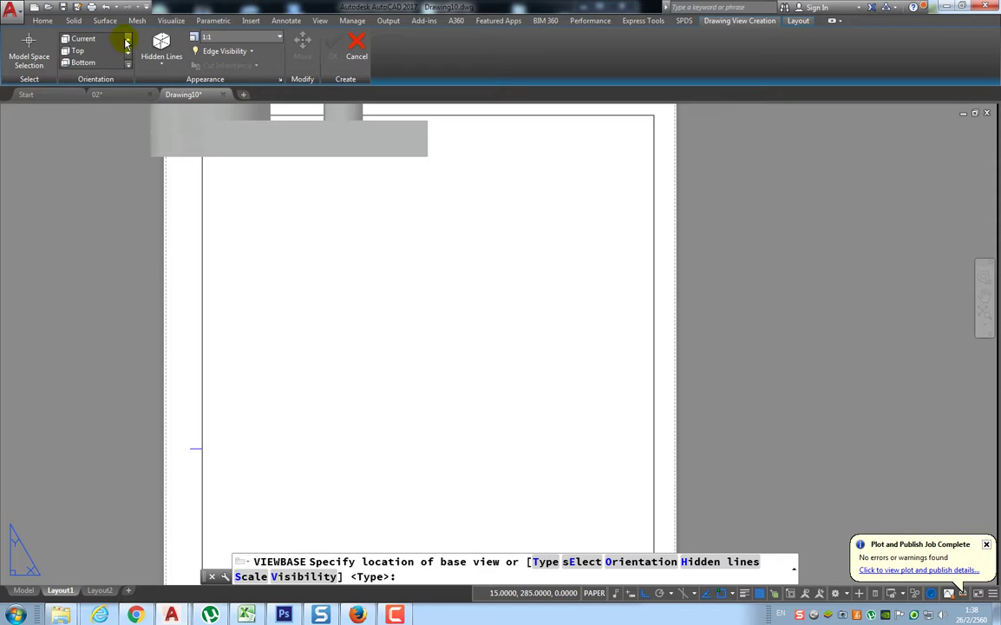
click(77, 50)
scroll(374, 355, down, 1)
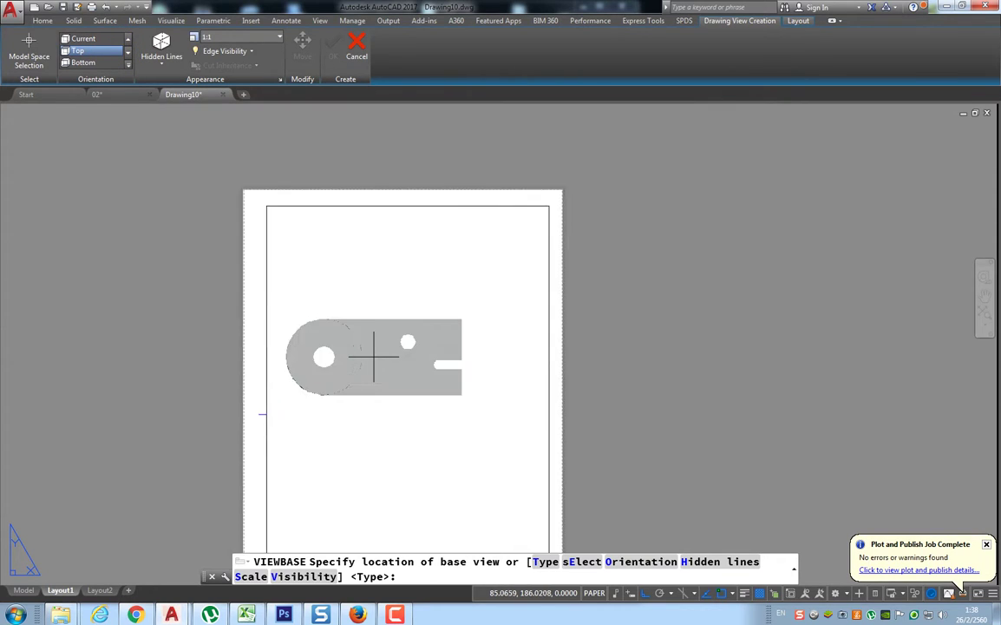
scroll(374, 356, down, 1)
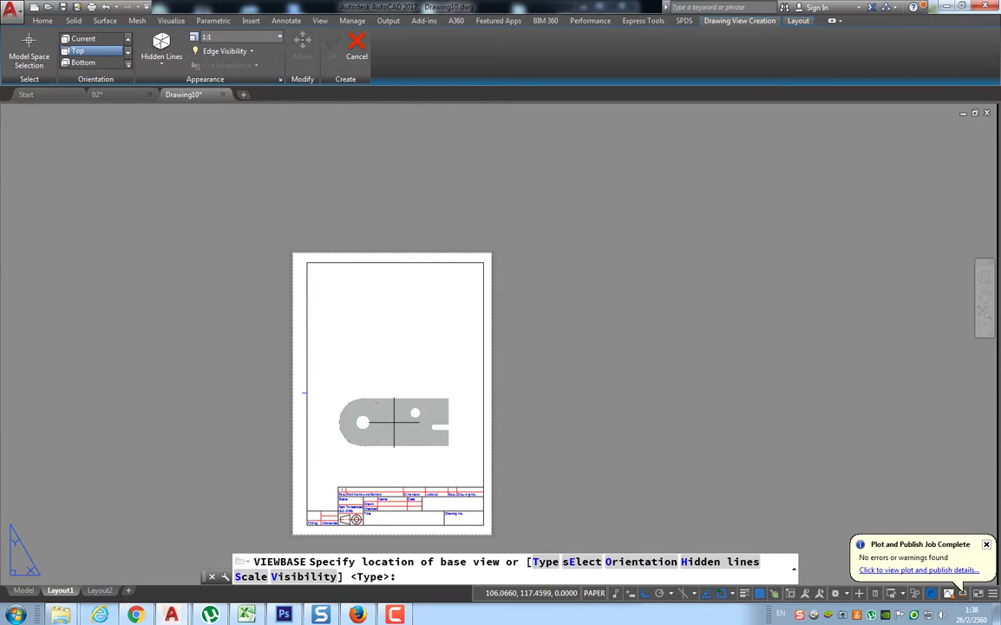
click(391, 420)
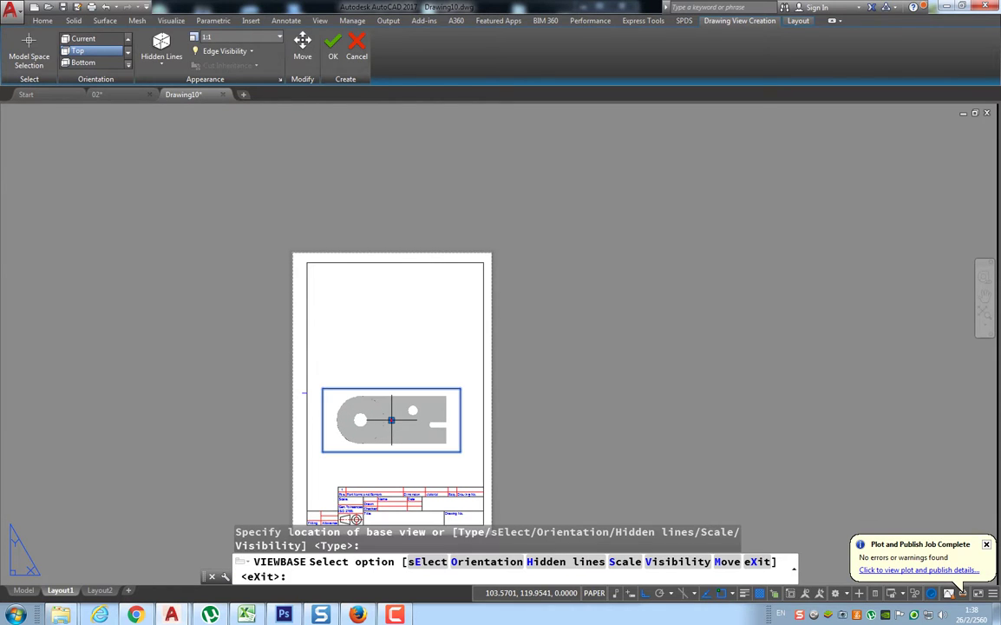
key(Return)
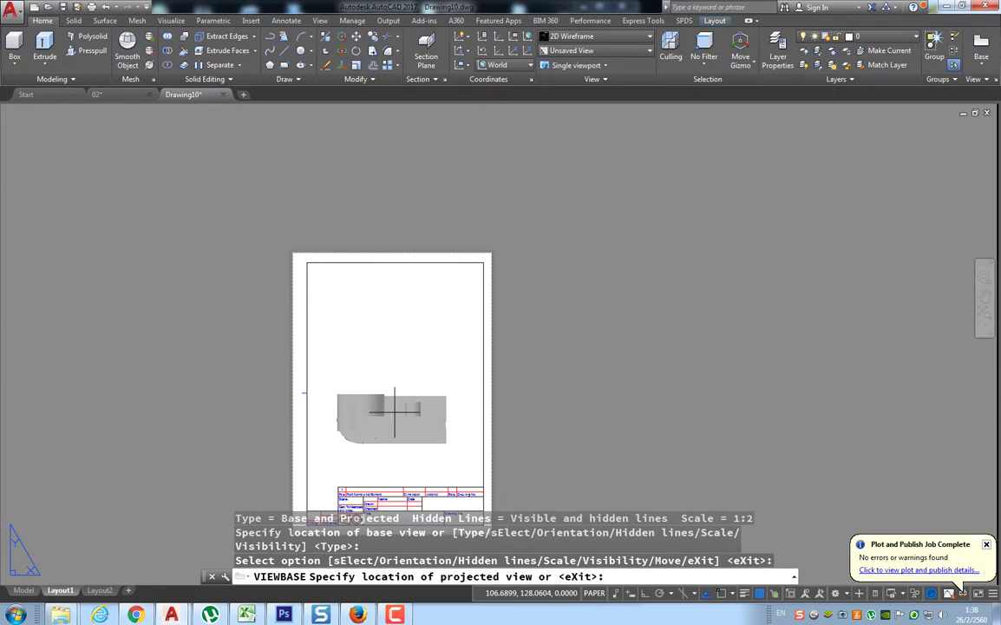
key(Return)
scroll(399, 413, up, 4)
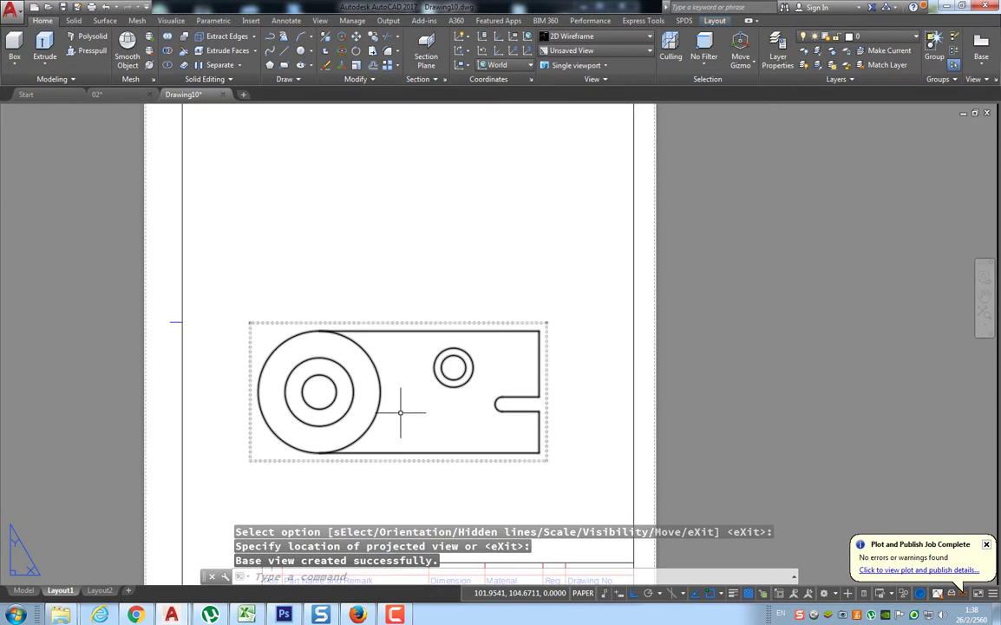
Select the top view and begin an offset section view.
middle_drag(400, 413, 398, 346)
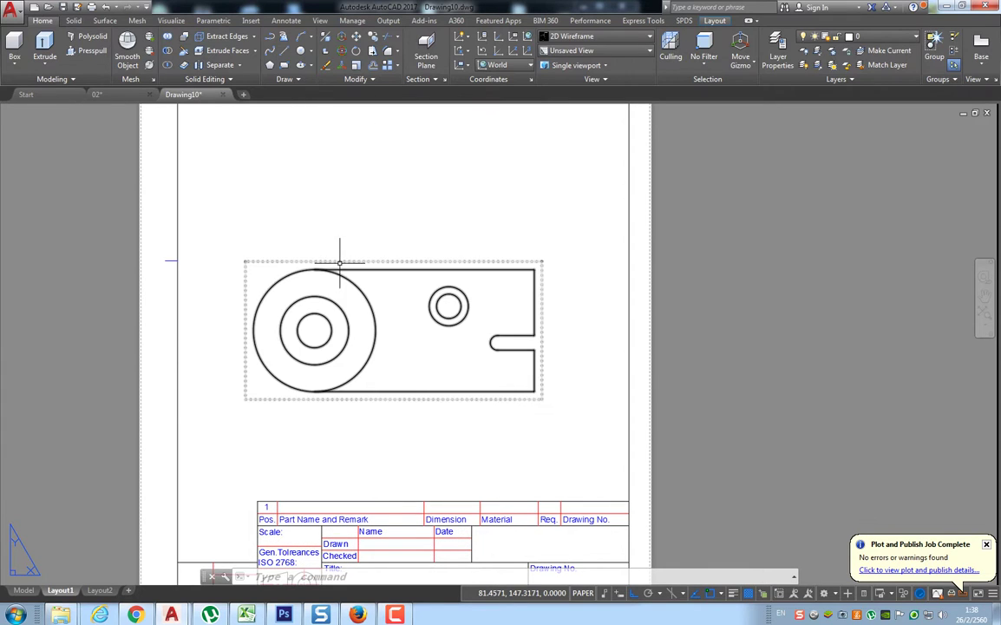
click(340, 261)
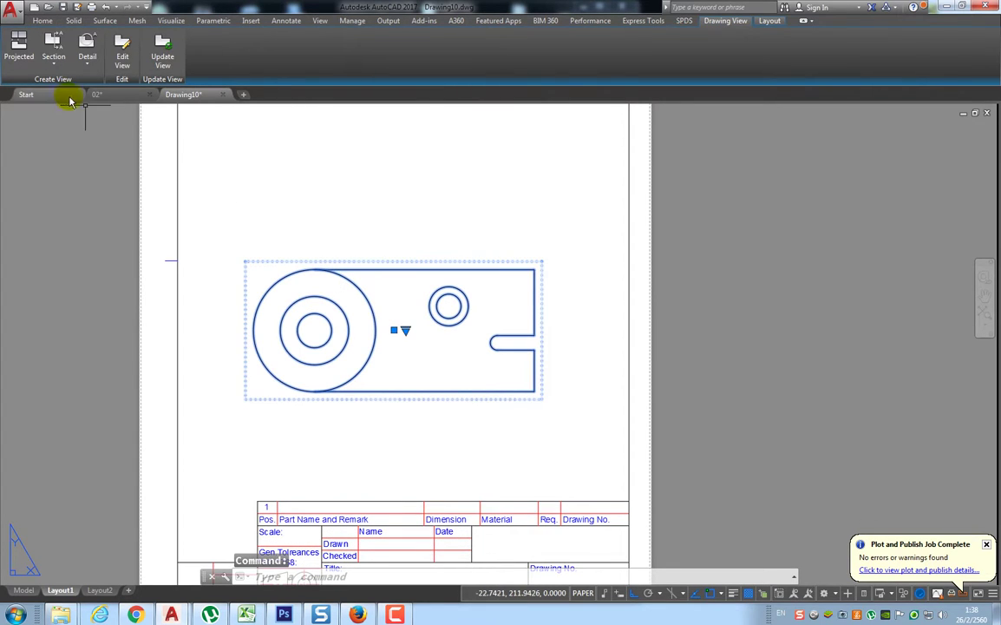
click(53, 57)
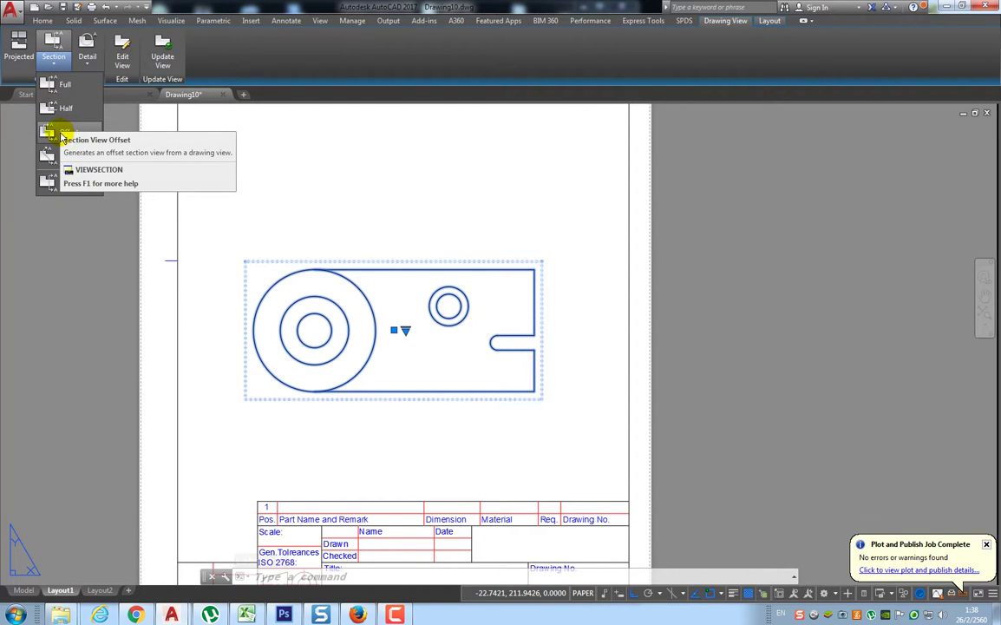
click(61, 134)
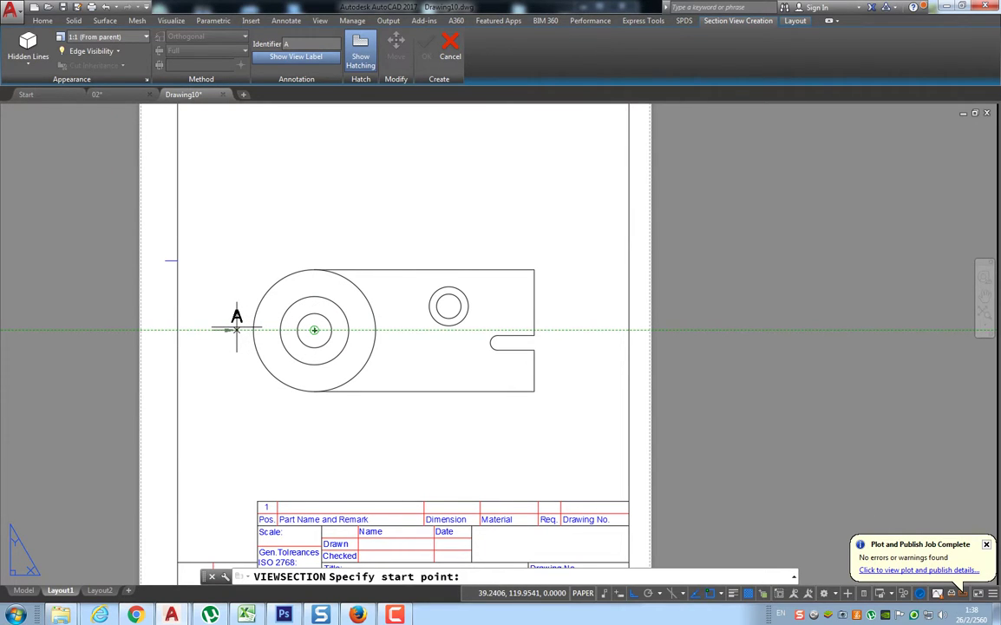
Draw the jogged section line through the large circle, small hole and slot, placing A-A above.
click(236, 329)
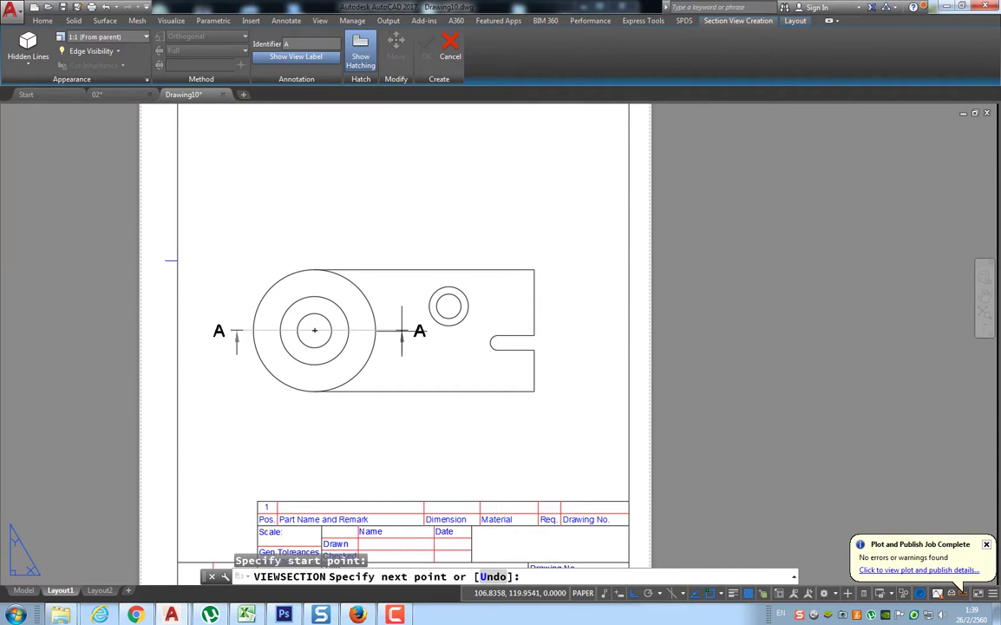
click(402, 330)
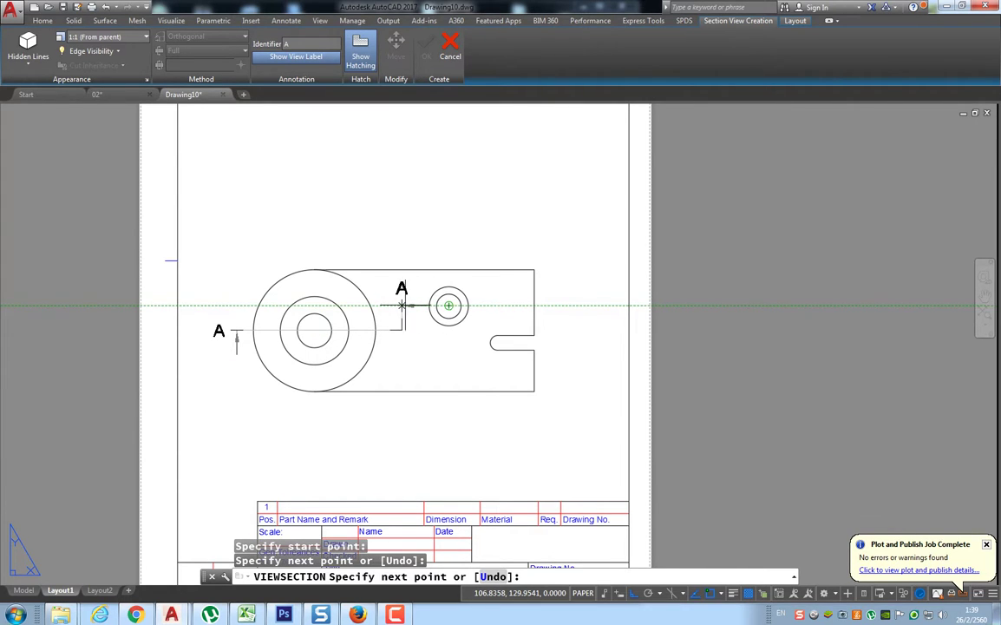
click(402, 306)
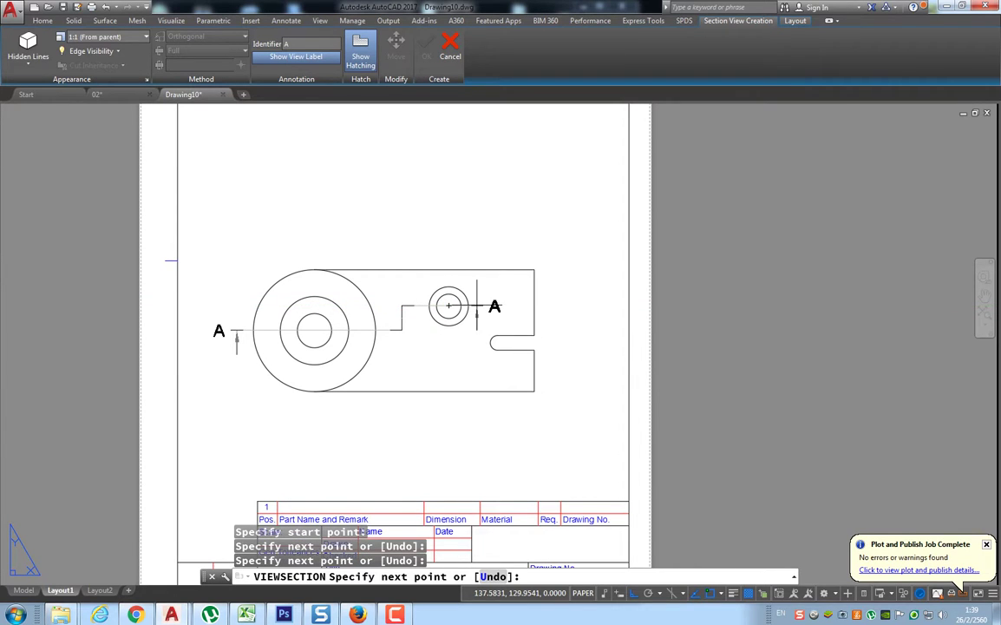
click(448, 305)
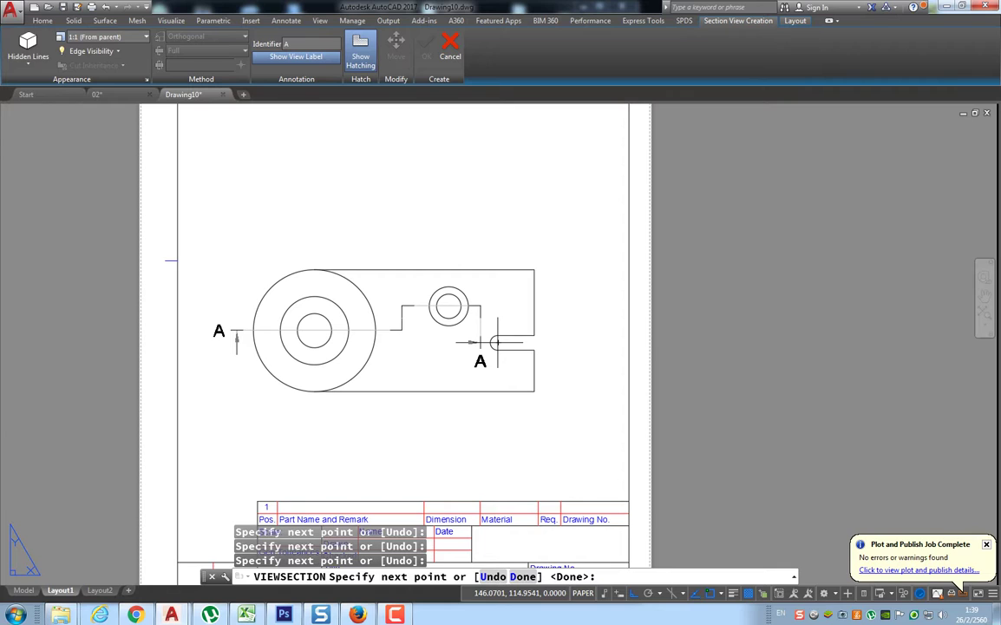
click(480, 342)
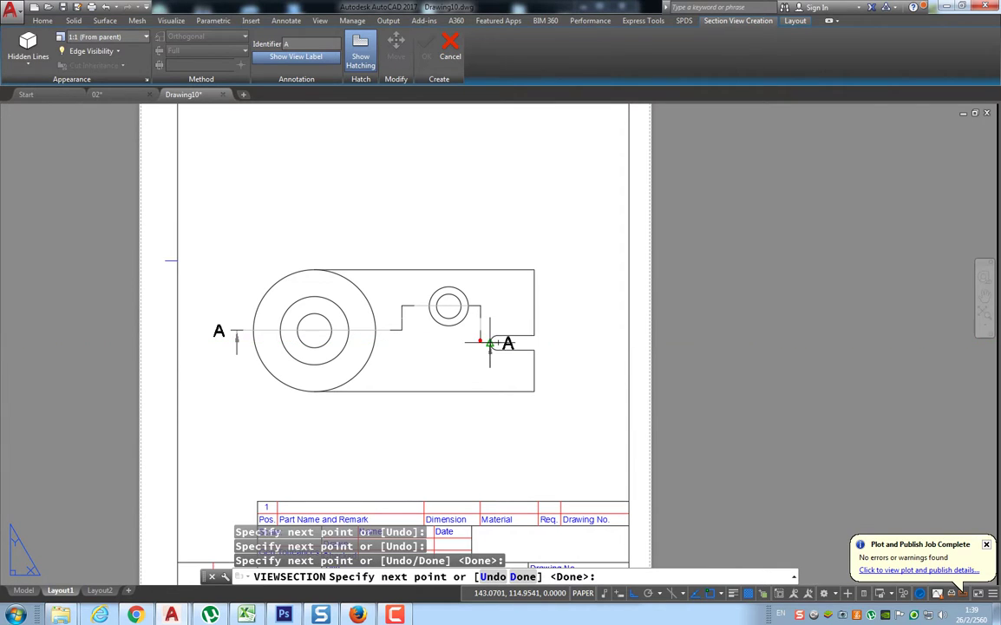
click(561, 344)
key(Return)
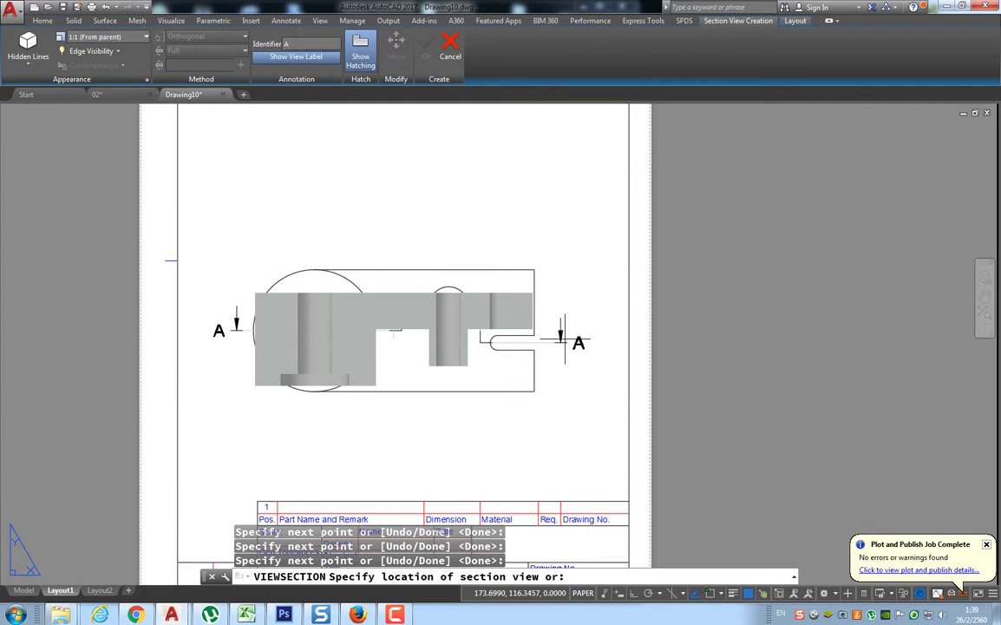
click(524, 162)
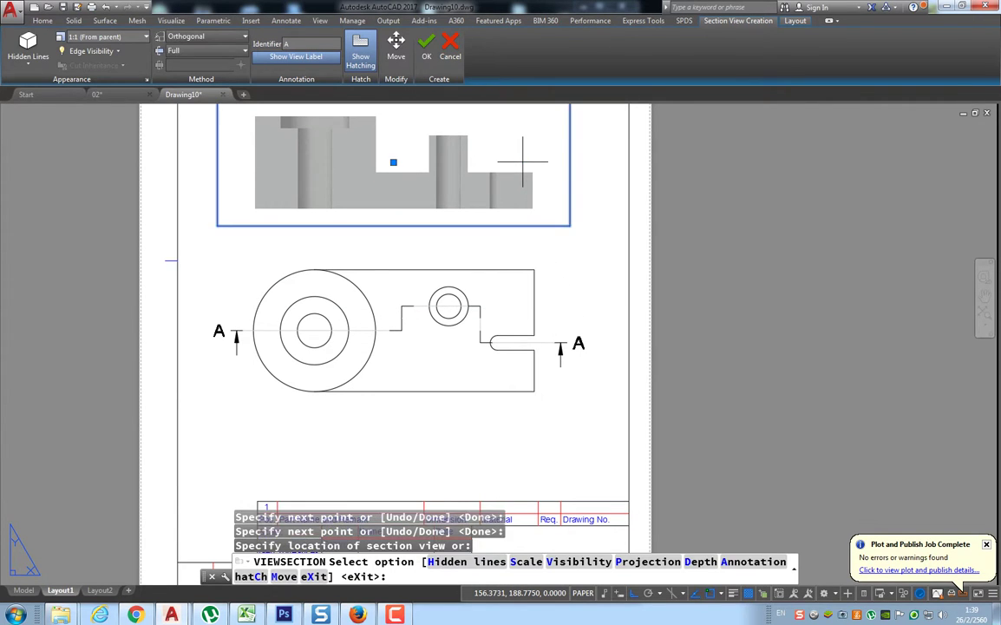
key(Return)
scroll(534, 215, up, 2)
Project an isometric view from section A-A, placed at the sheet's lower right.
scroll(534, 215, down, 3)
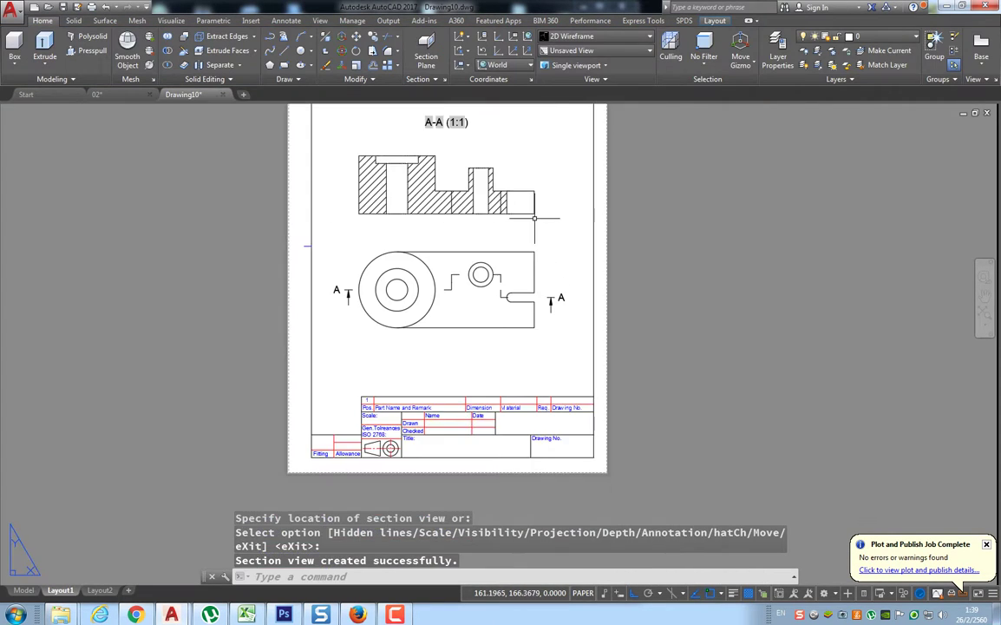
middle_drag(586, 237, 575, 340)
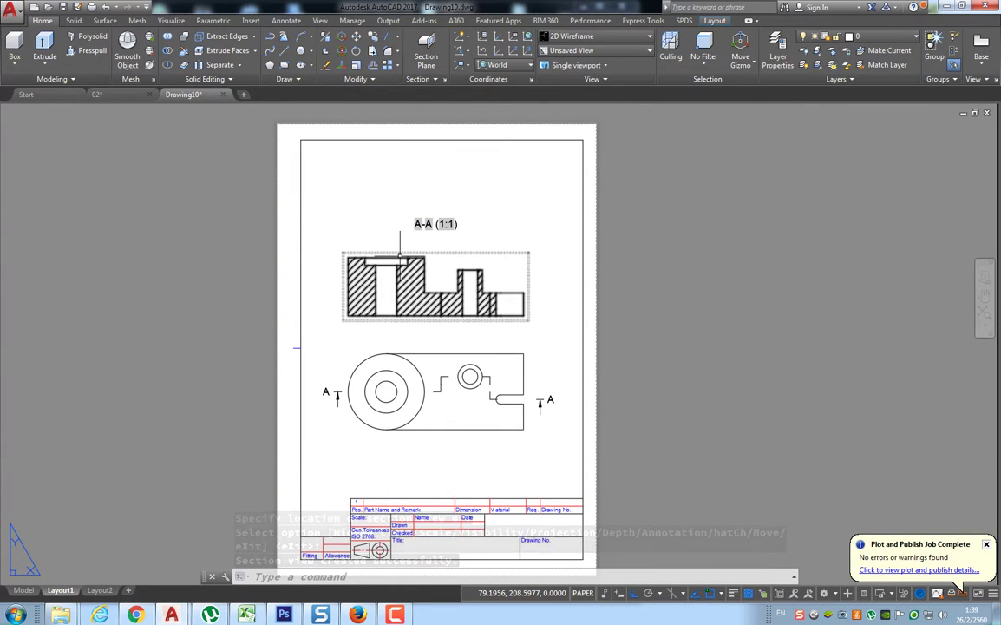
click(395, 257)
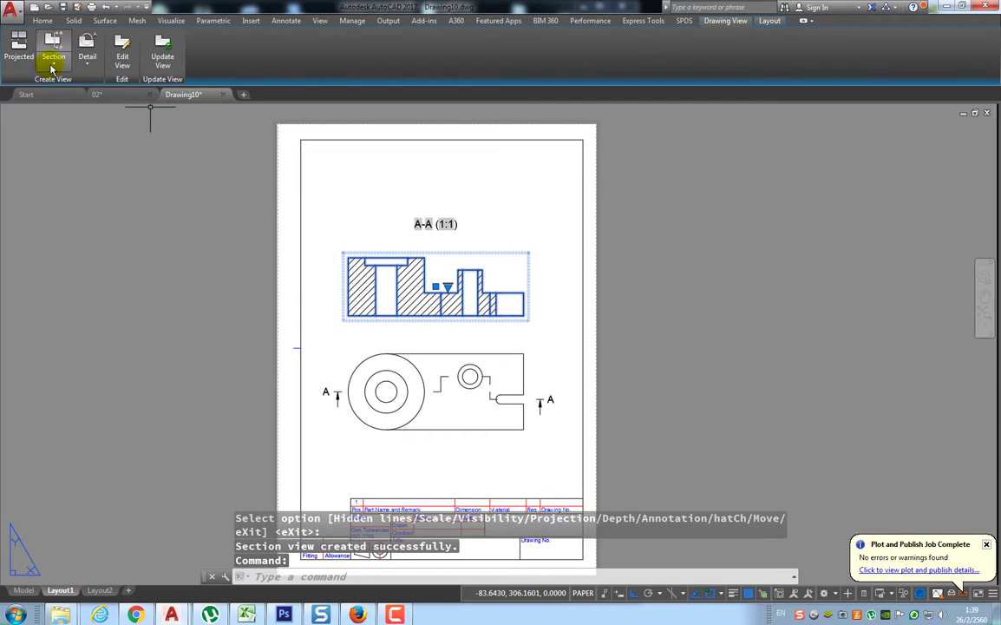
click(18, 45)
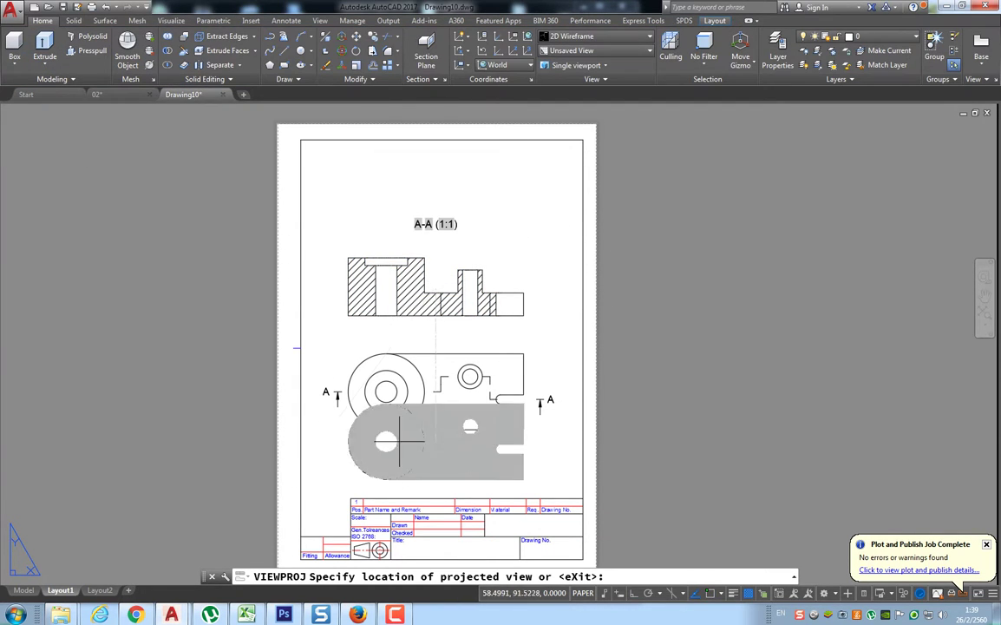
click(687, 449)
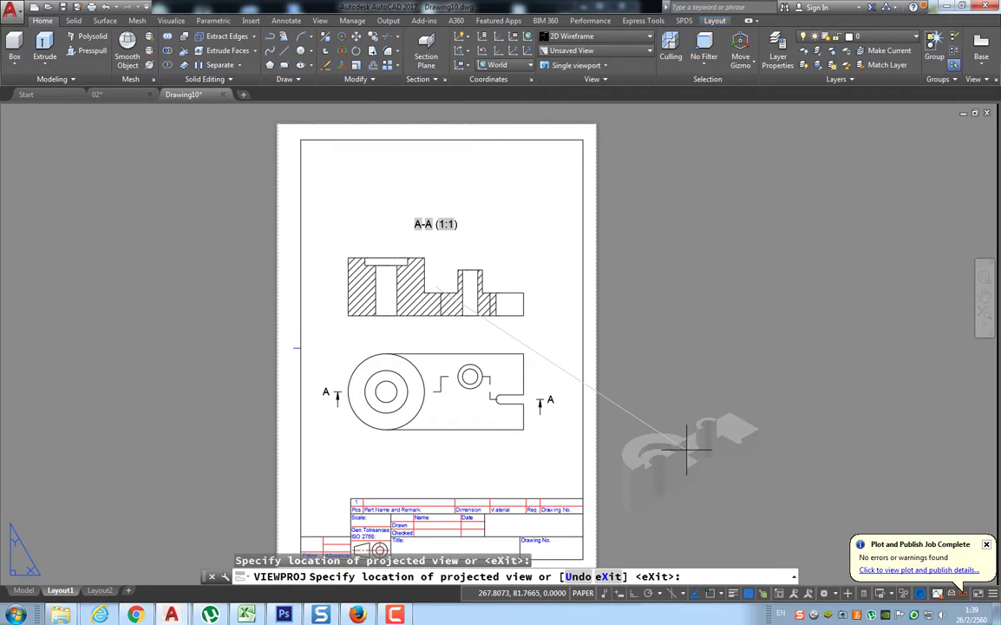
key(Return)
key(Return)
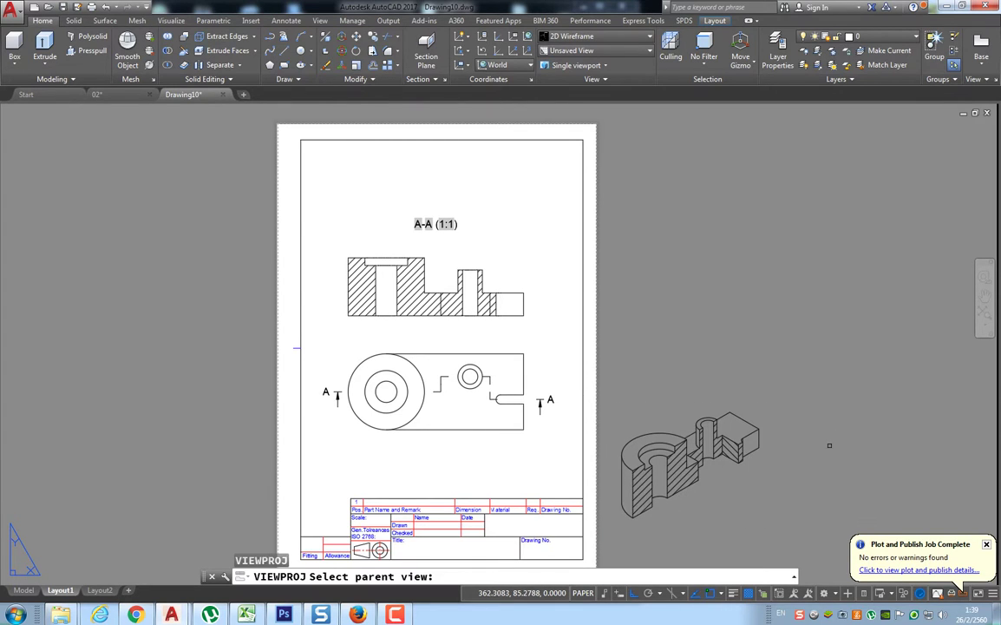
key(Escape)
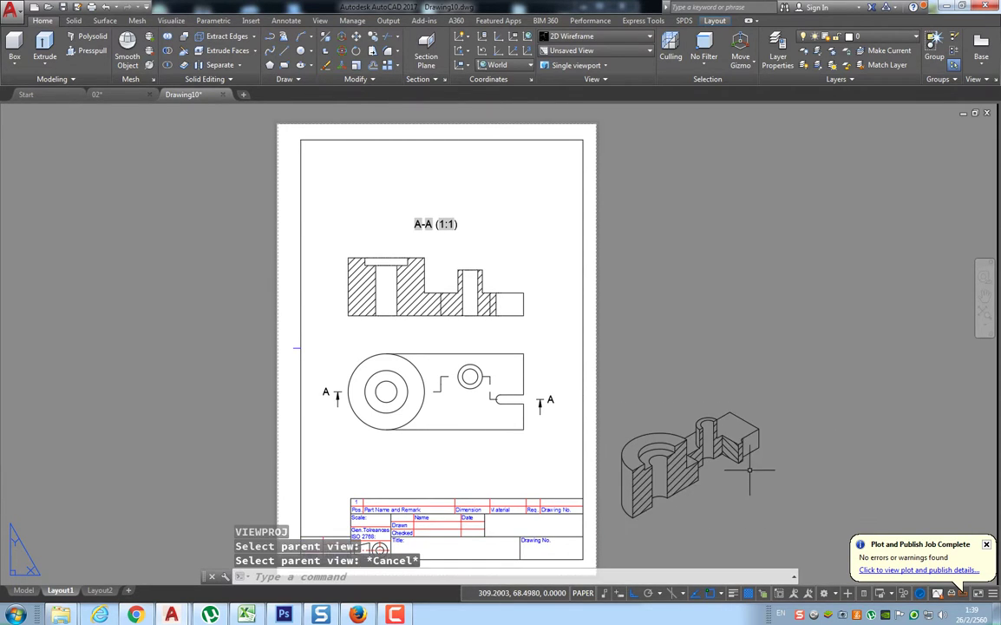
Move the isometric sectioned view to the sheet's upper right with Ortho turned off.
click(690, 467)
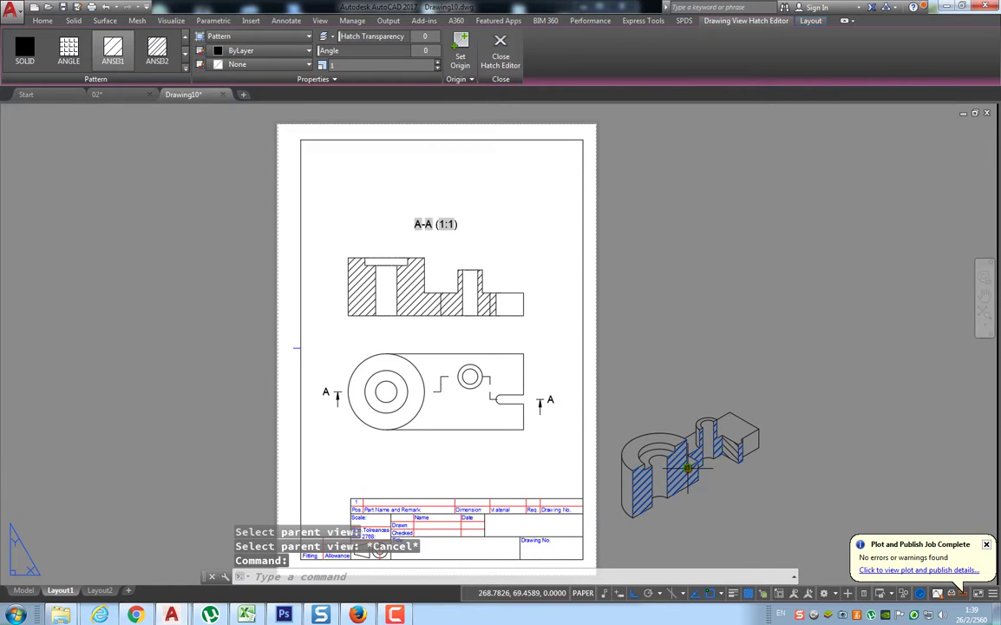
key(Escape)
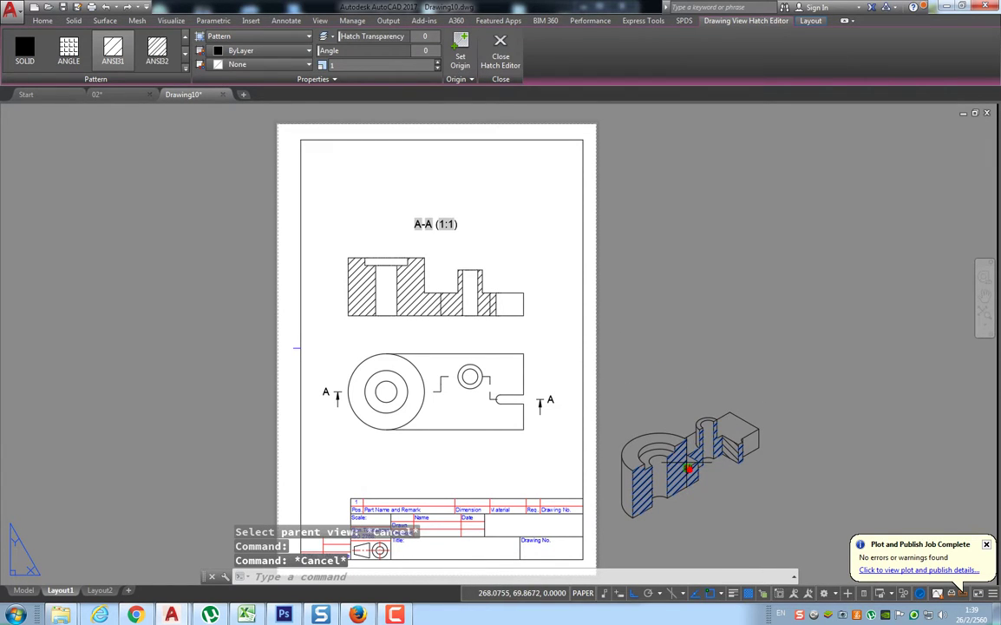
key(F8)
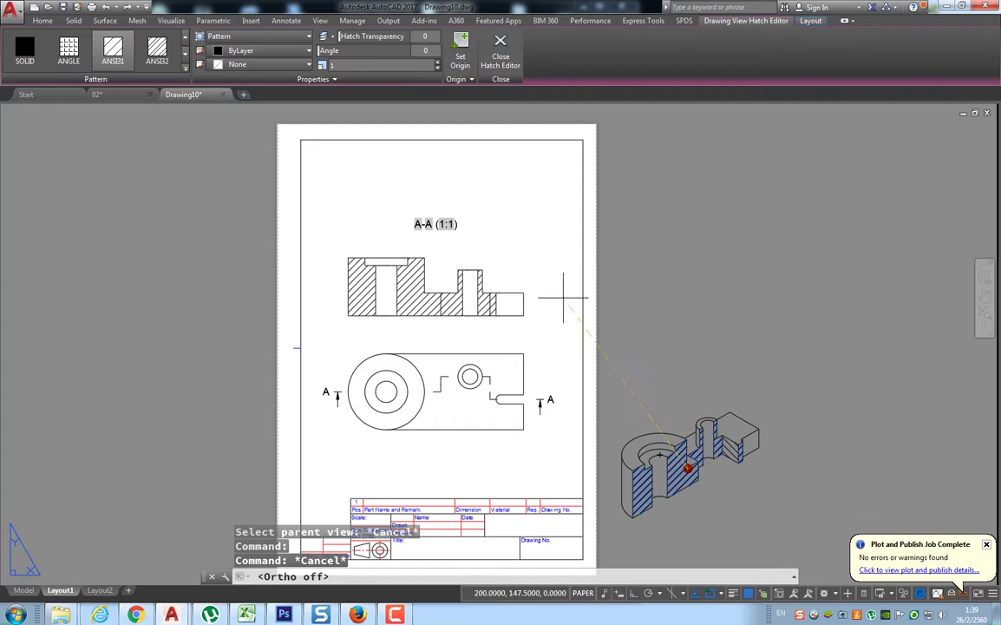
key(Escape)
key(Escape)
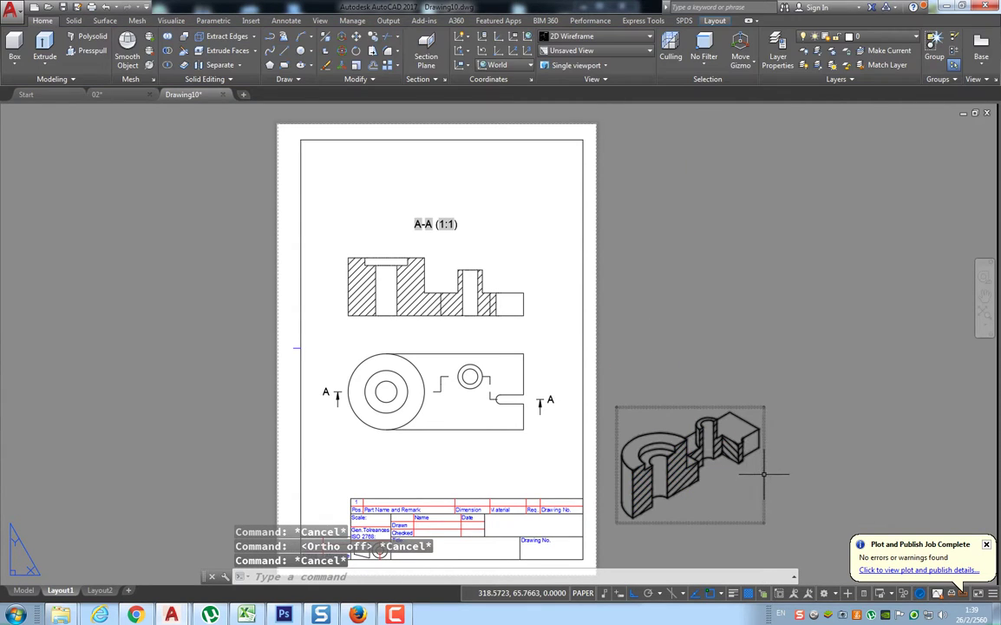
click(764, 480)
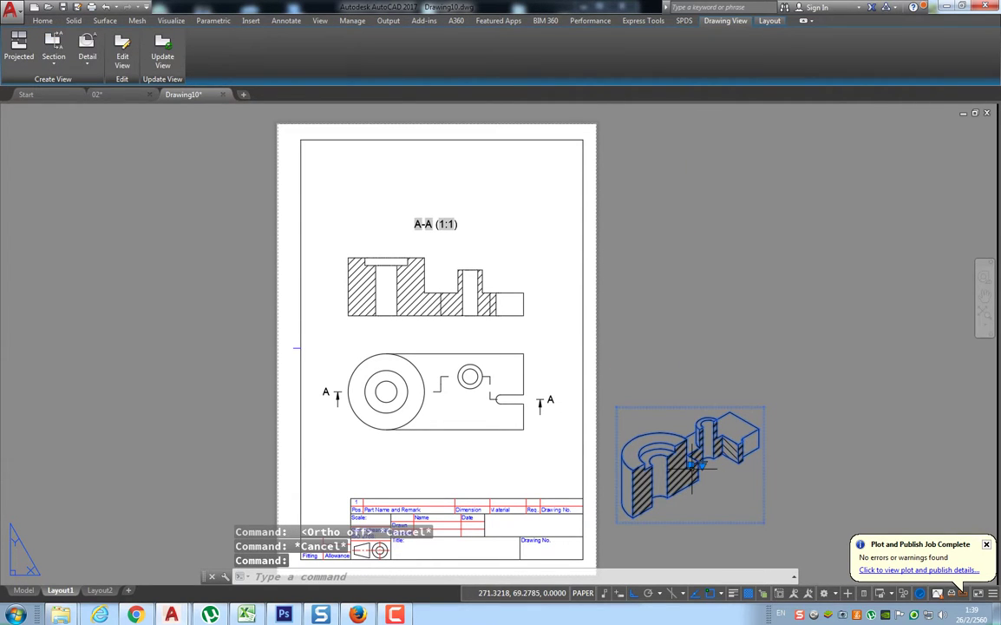
click(692, 464)
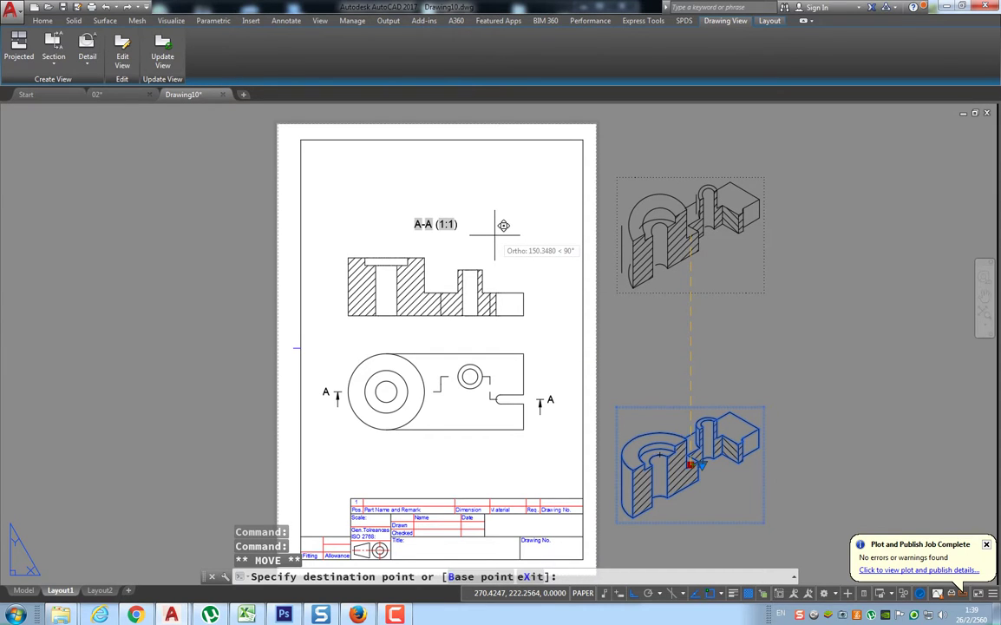
key(F8)
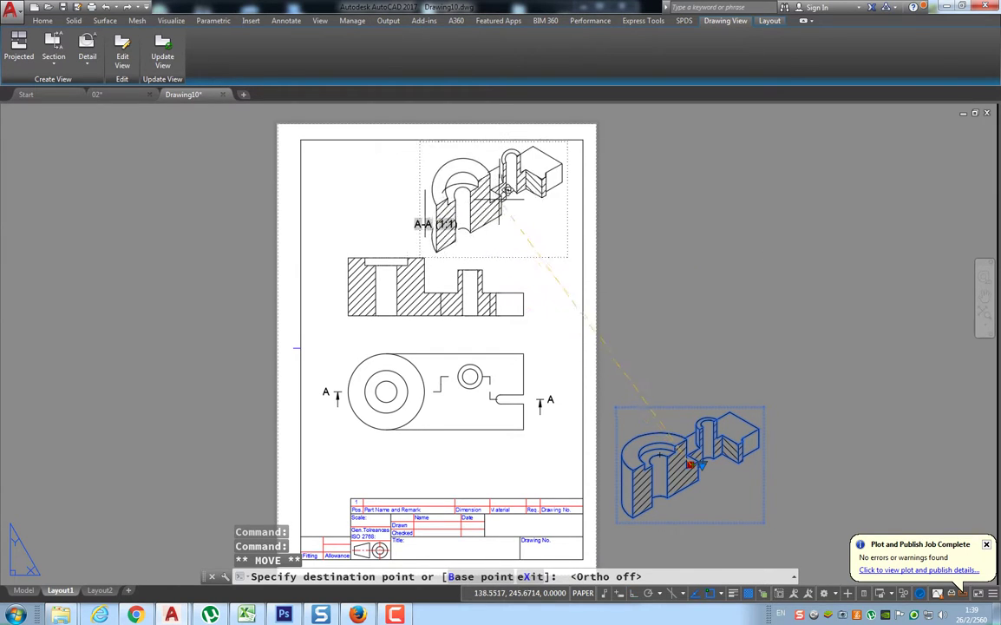
click(528, 202)
key(Return)
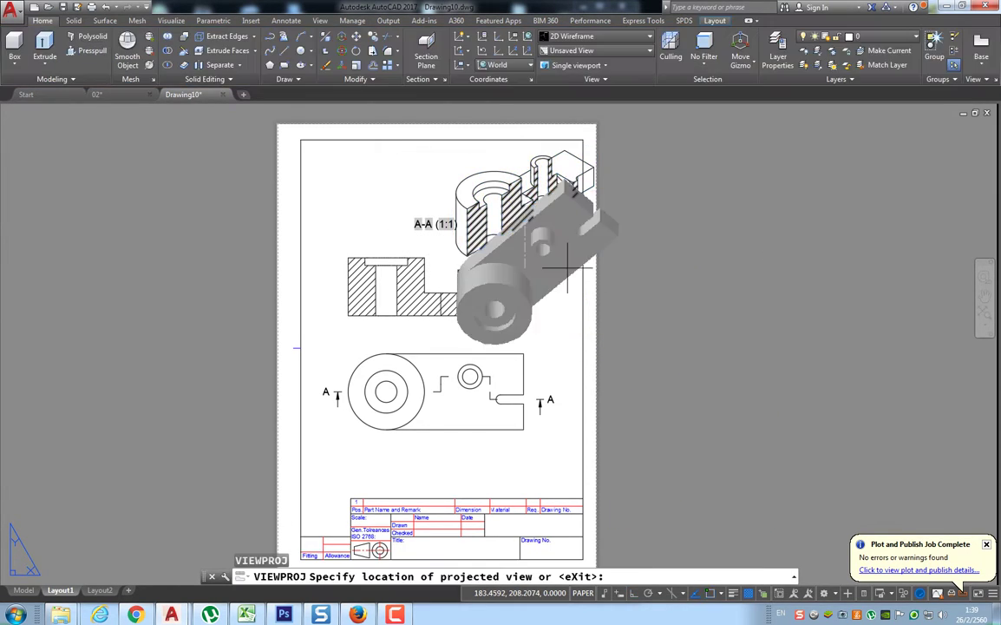
key(Escape)
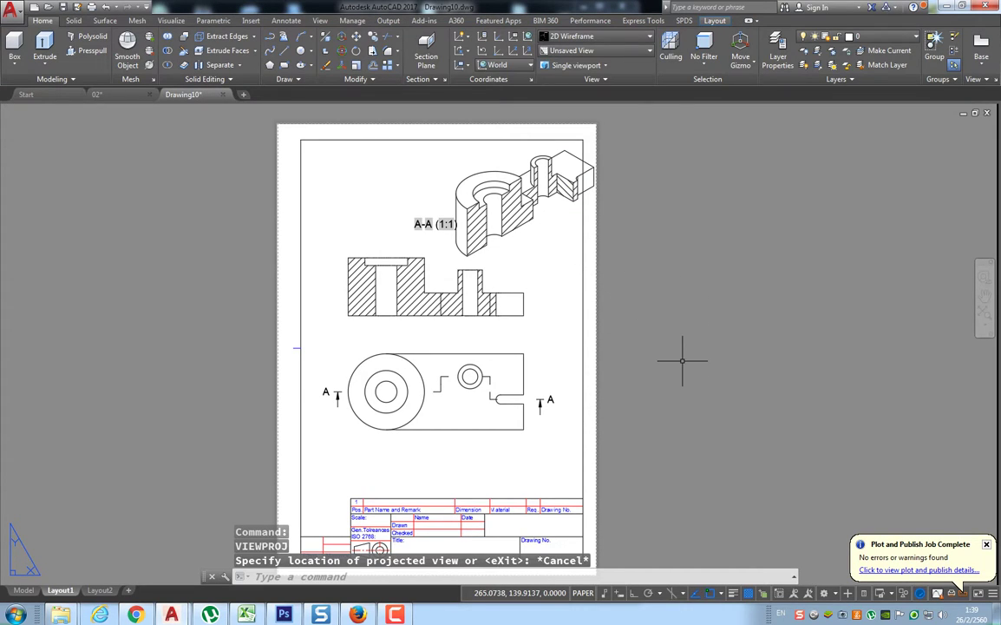